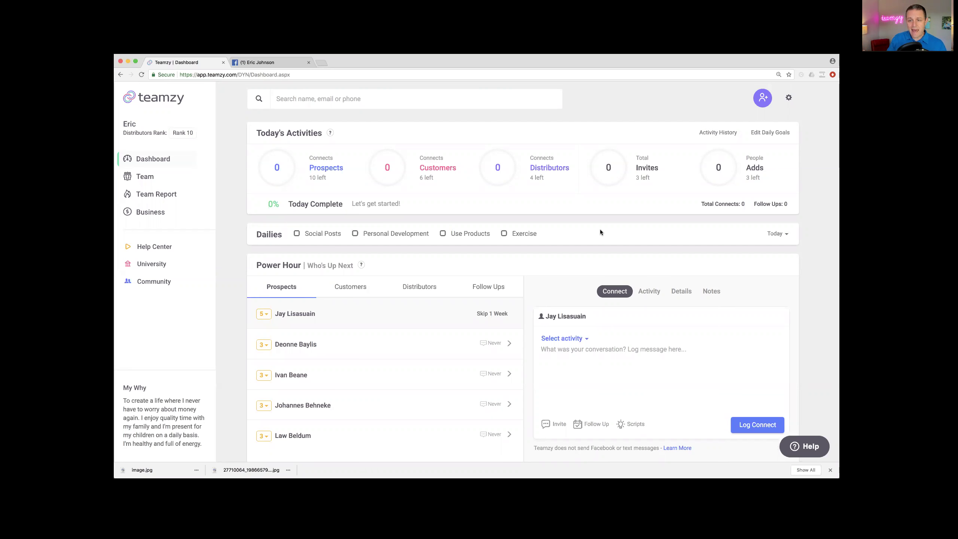
Launch the Setup Wizard from the settings menu and skip past the Facebook Messenger tips page
click(789, 99)
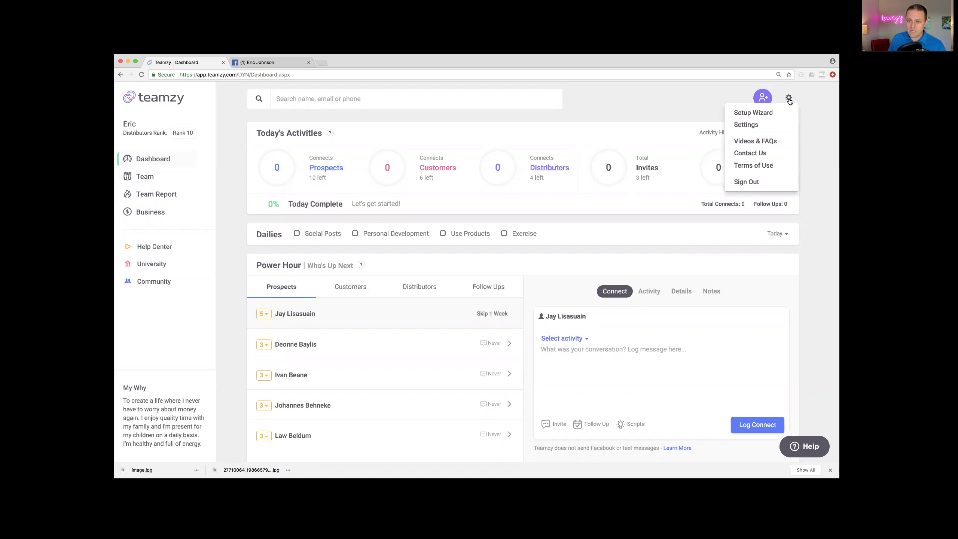
click(768, 113)
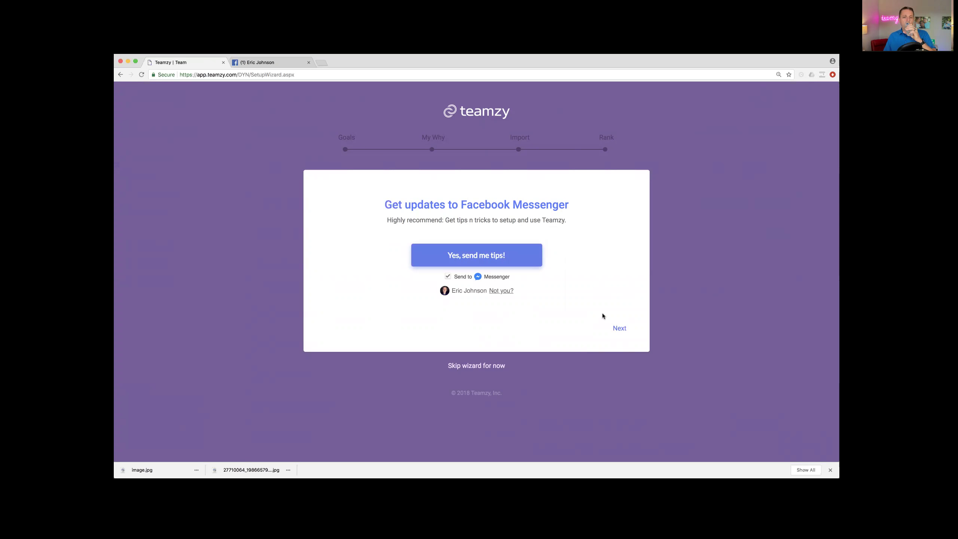
click(618, 327)
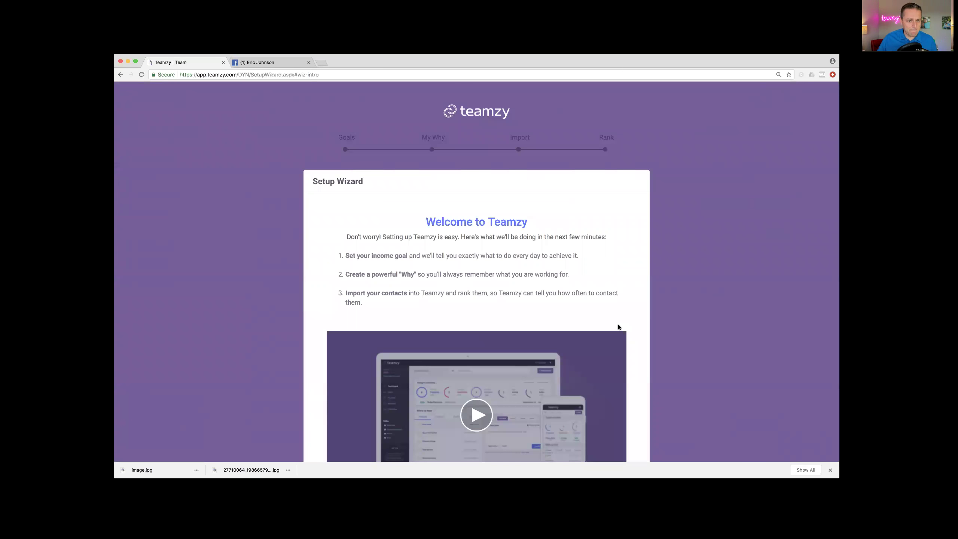
scroll(618, 327, down, 2)
scroll(618, 327, down, 1)
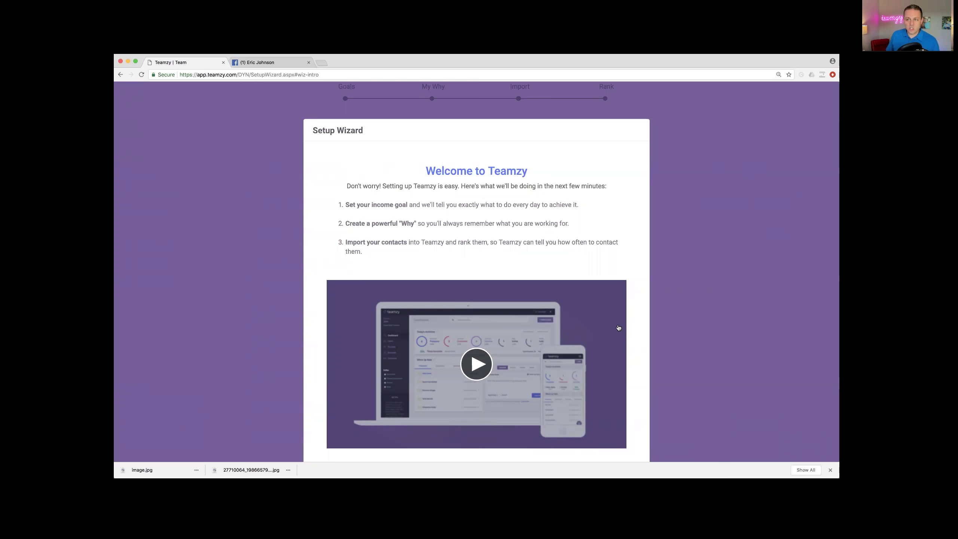
scroll(628, 359, down, 5)
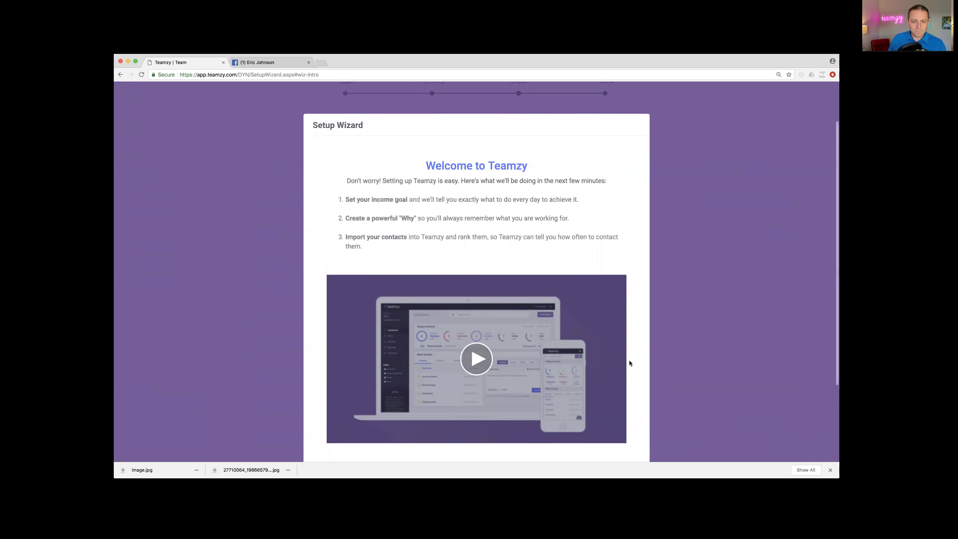
Submit a 150000 income goal, then continue past the Six figures page to the daily goals breakdown
click(607, 394)
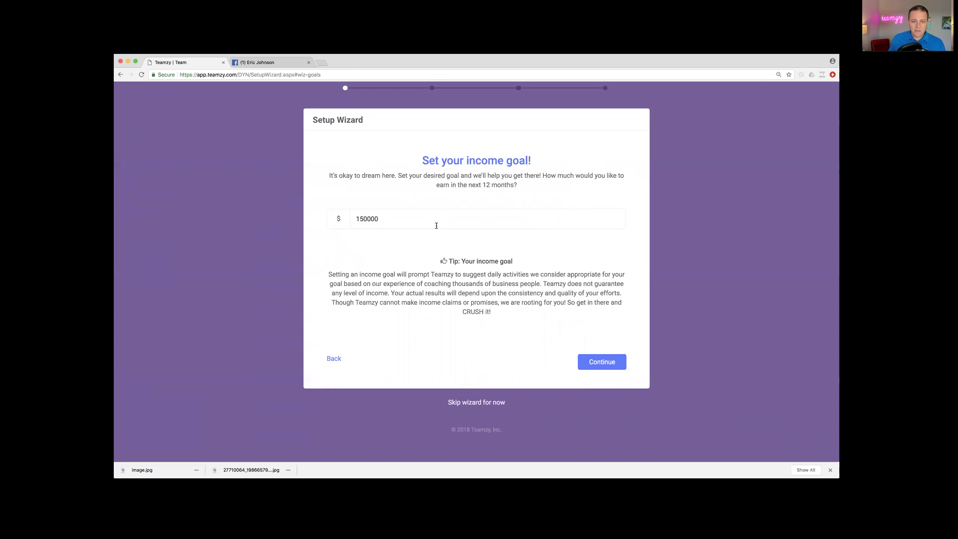
click(584, 367)
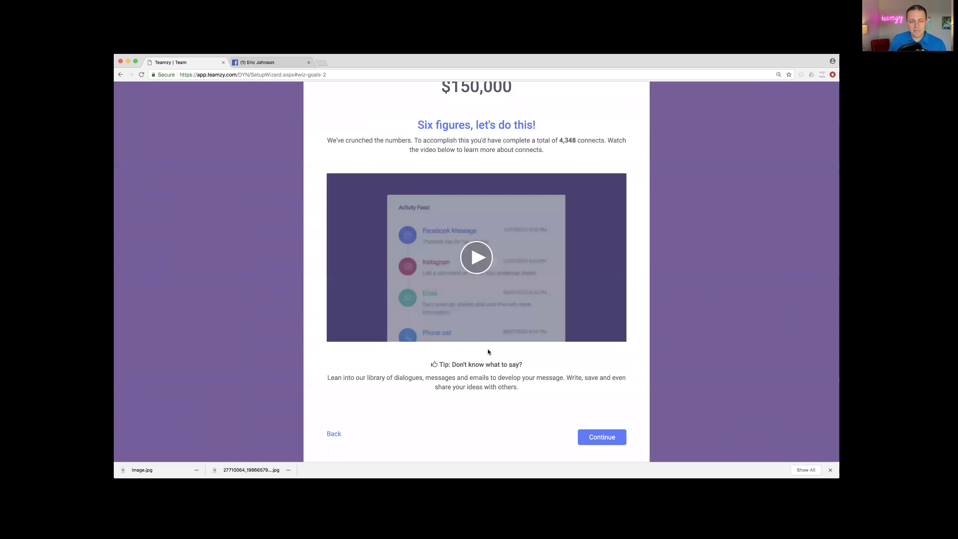
scroll(488, 349, up, 2)
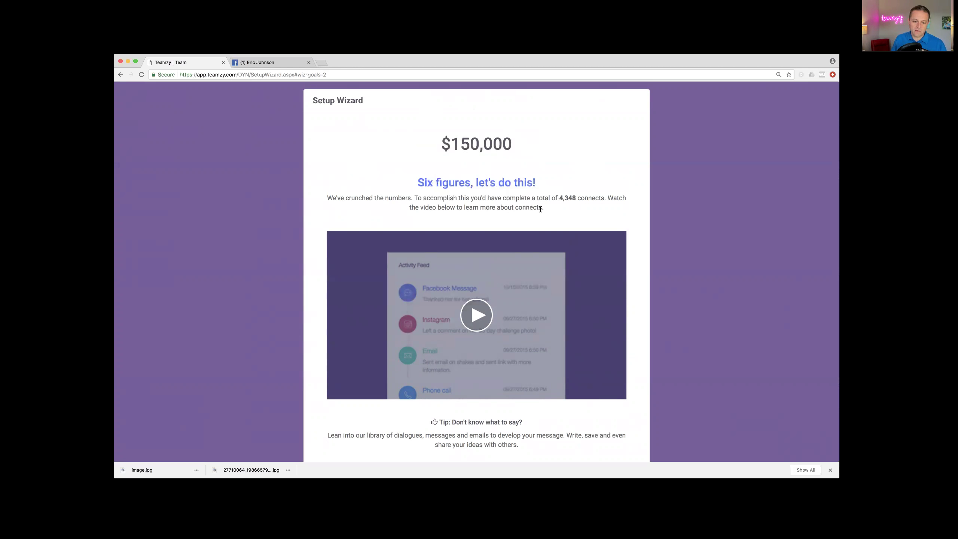
scroll(540, 209, down, 1)
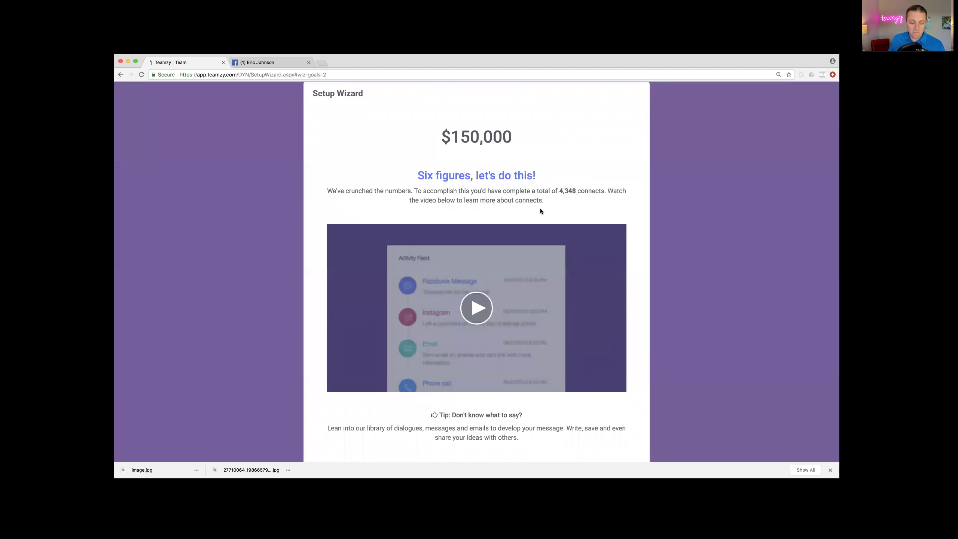
scroll(540, 210, down, 5)
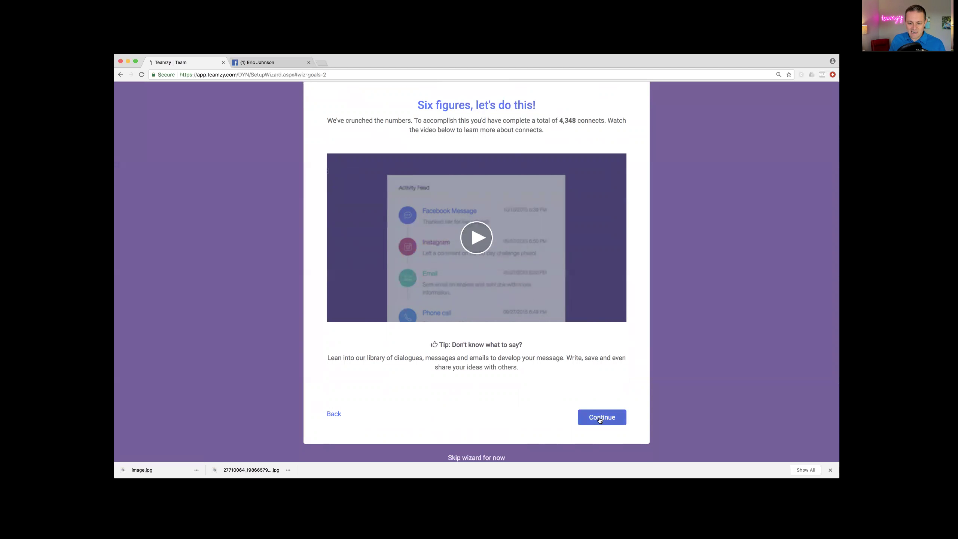
click(600, 419)
scroll(547, 359, up, 2)
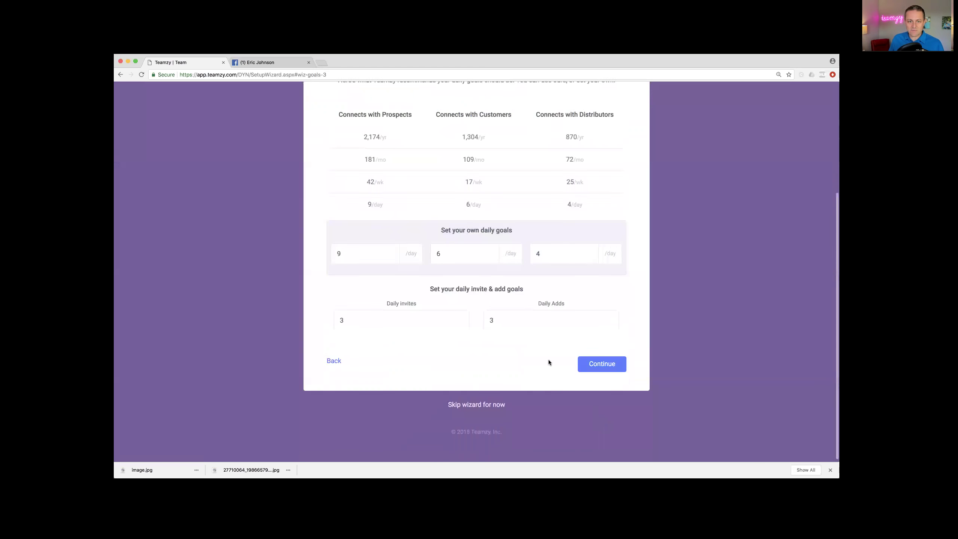
scroll(547, 361, up, 1)
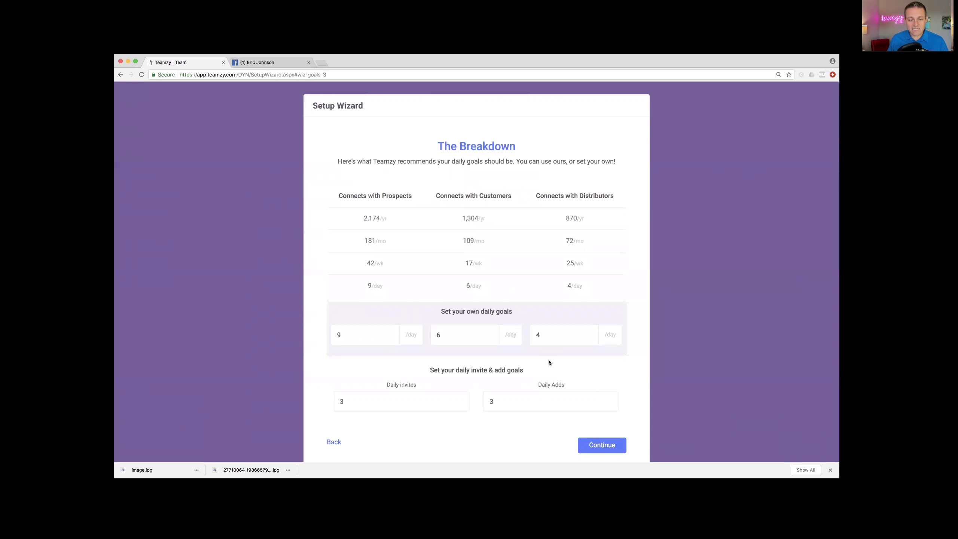
mouse_move(349, 333)
mouse_move(567, 351)
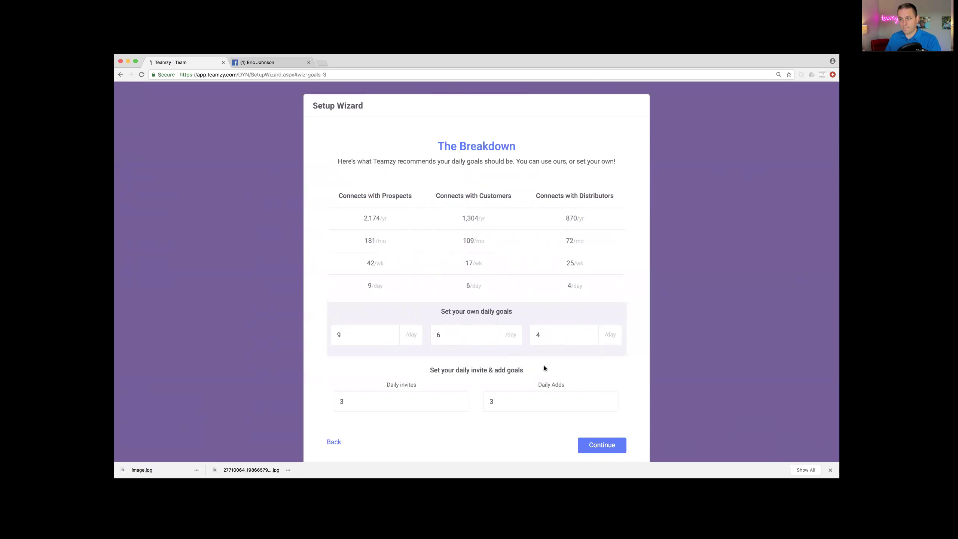
scroll(544, 368, down, 1)
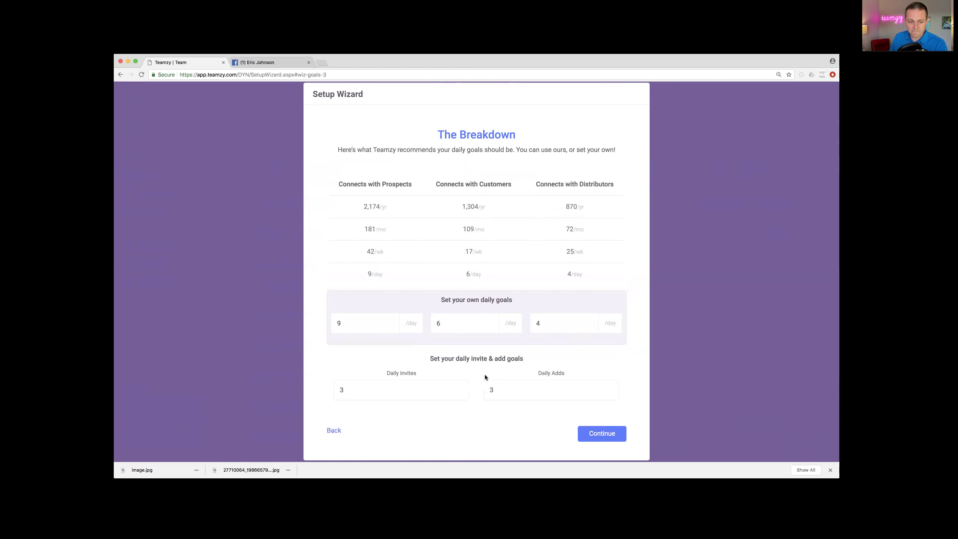
Start editing the daily goals, entering 0 for Distributors and Customers and 19 for Prospects
click(538, 324)
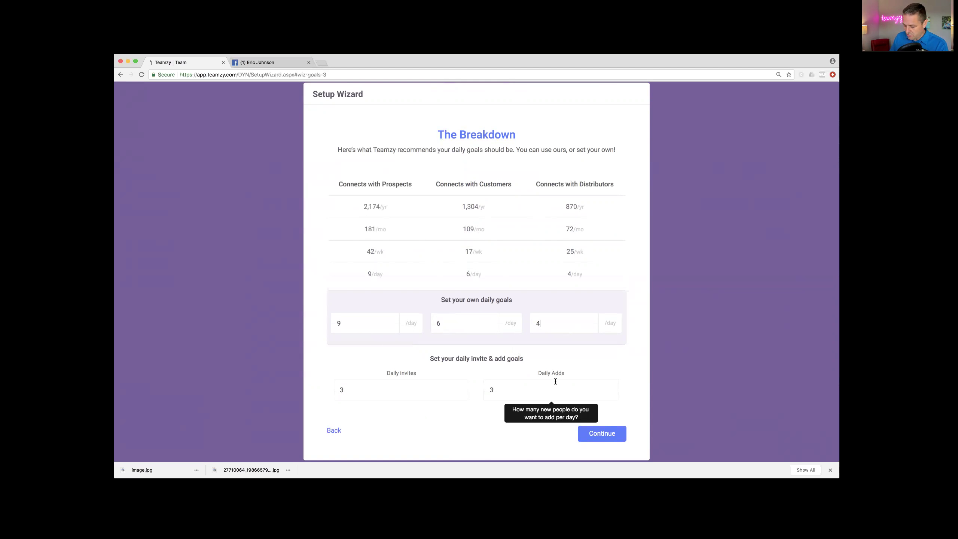
text(0)
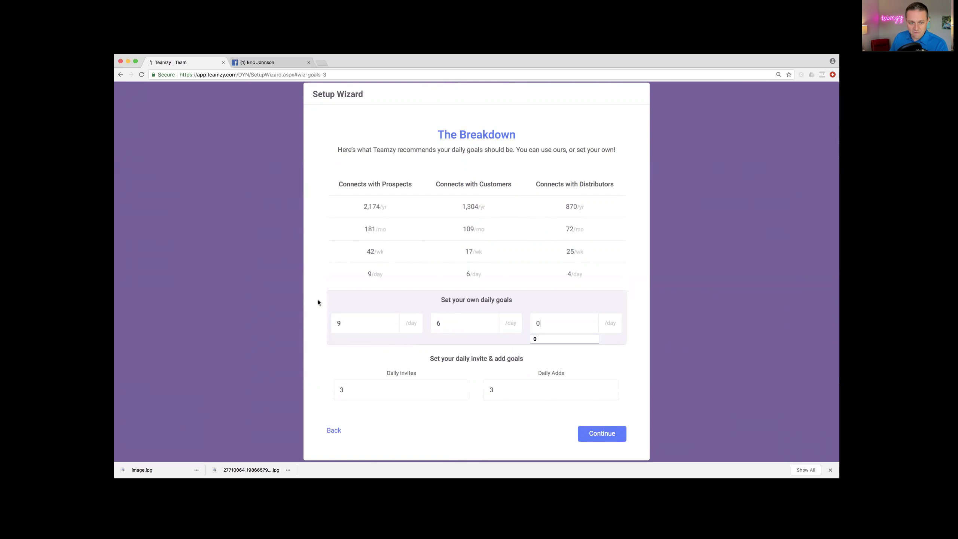
click(346, 317)
key(Delete)
text(13)
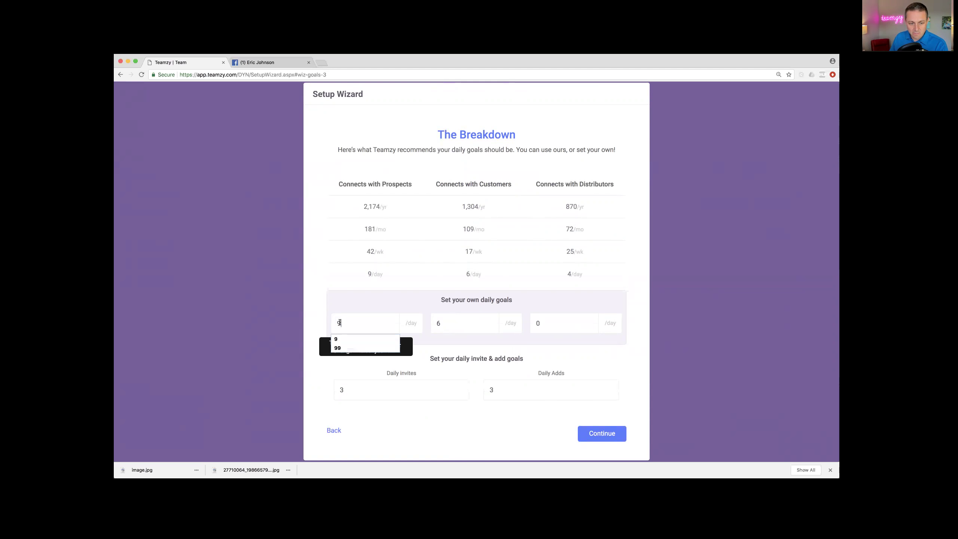
click(432, 323)
text(0)
drag(366, 323, 324, 327)
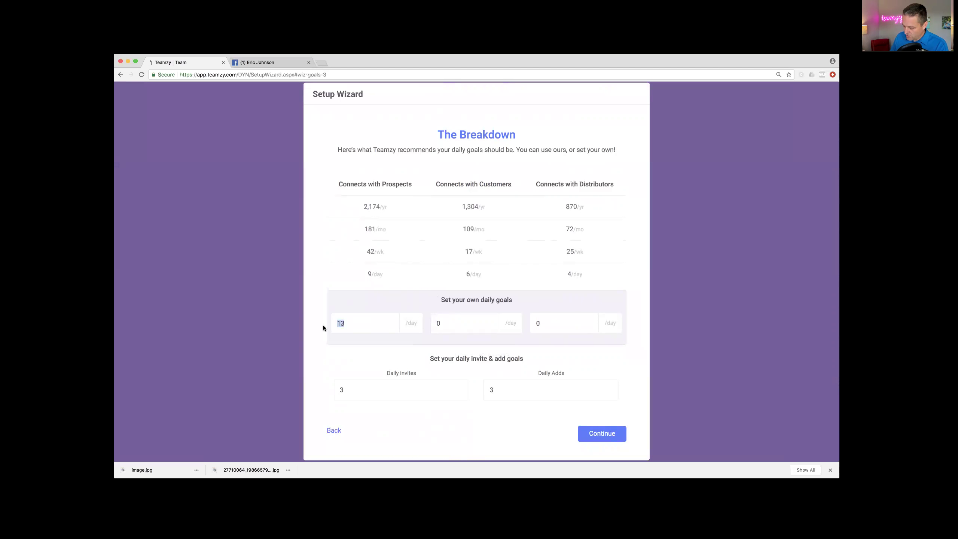
text(19)
click(396, 293)
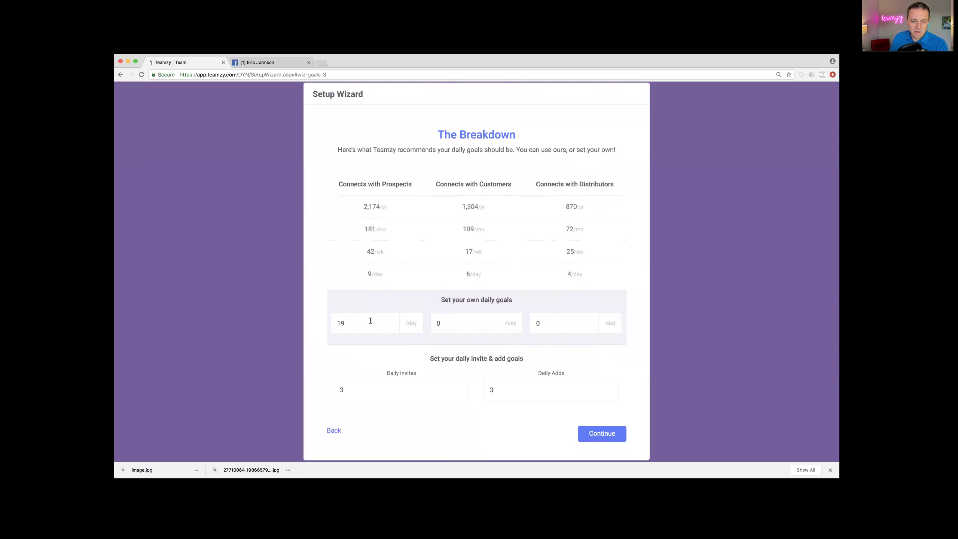
Correct the daily connect goals to 10 Prospects, 6 Customers and 4 Distributors per day
double_click(335, 323)
text(20)
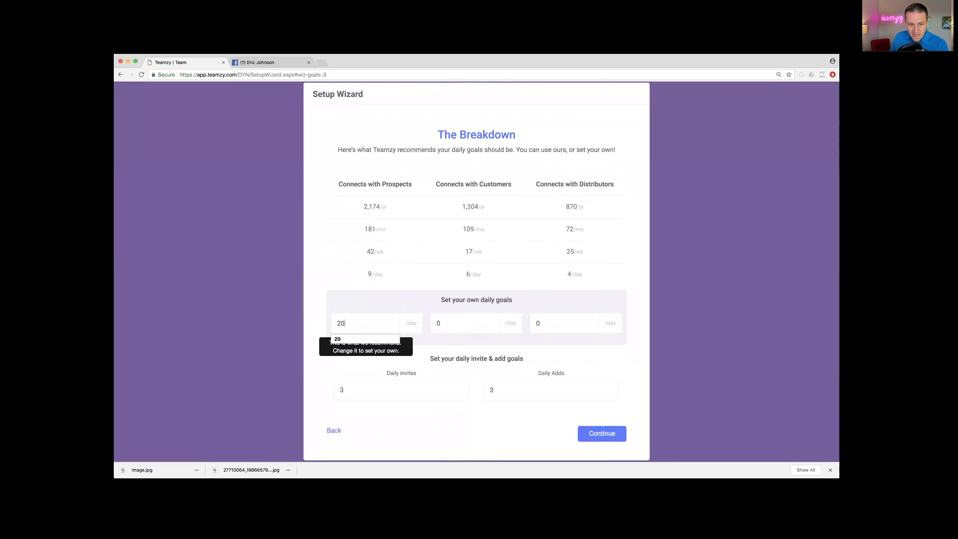
drag(345, 323, 329, 323)
text(10)
click(460, 324)
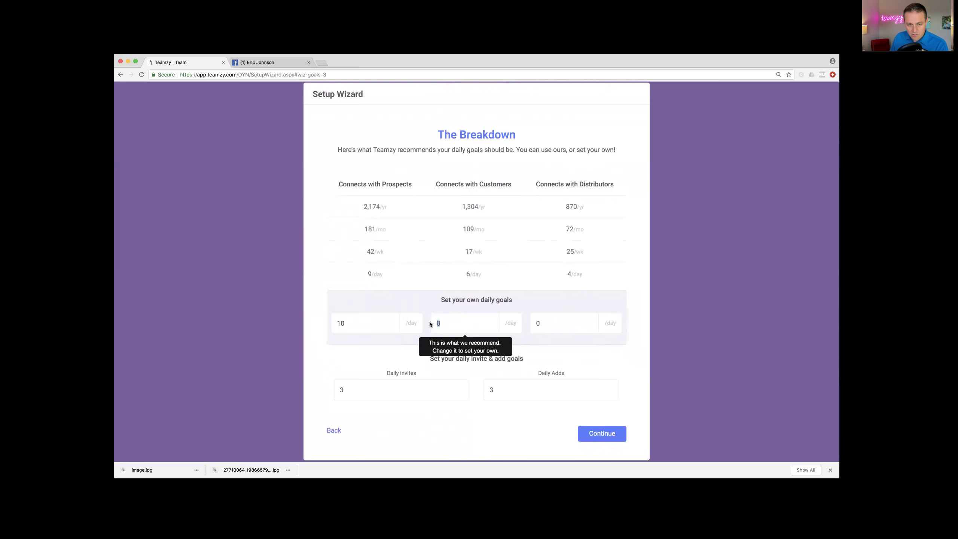
text(6)
drag(542, 323, 532, 323)
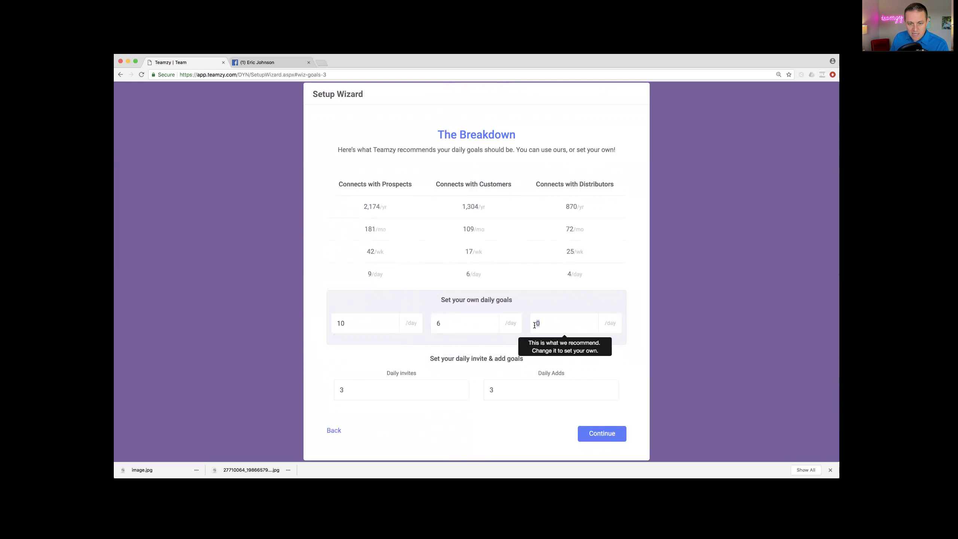
text(4)
click(541, 304)
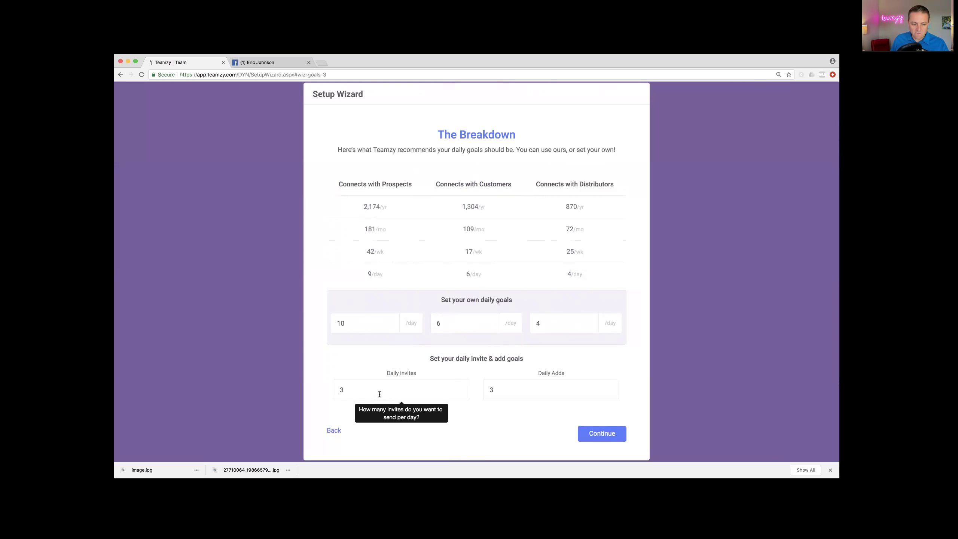
Accept 3 Daily invites and 3 Daily Adds and save the daily goals
click(348, 391)
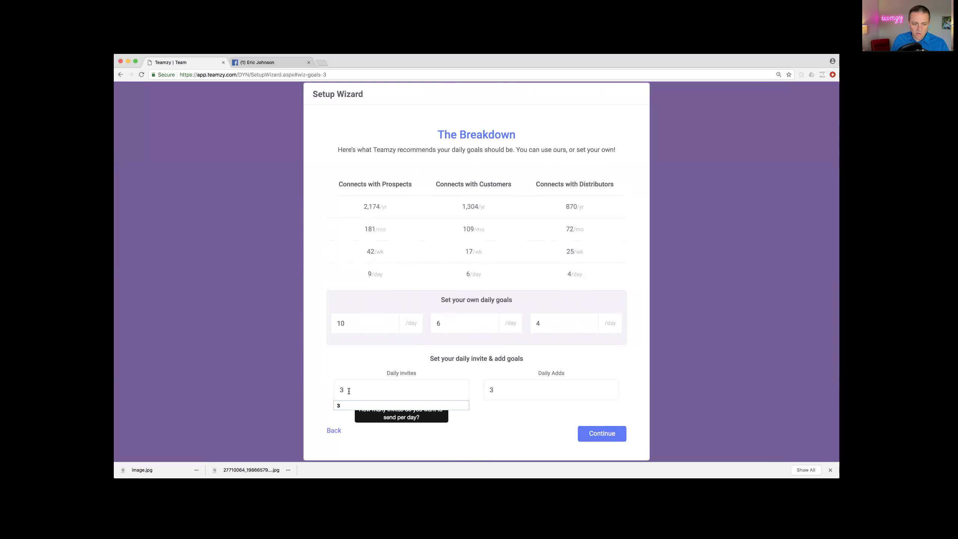
click(341, 370)
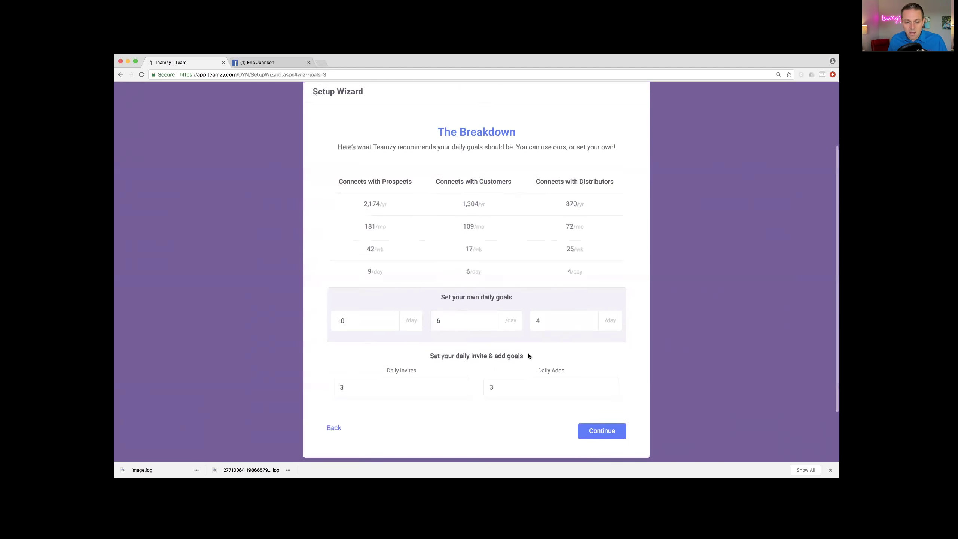
scroll(528, 356, down, 1)
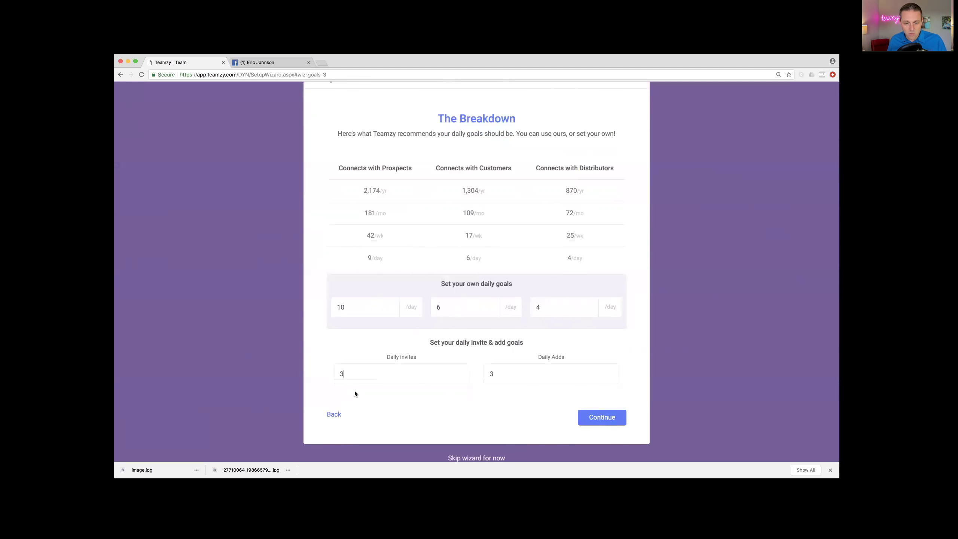
click(396, 372)
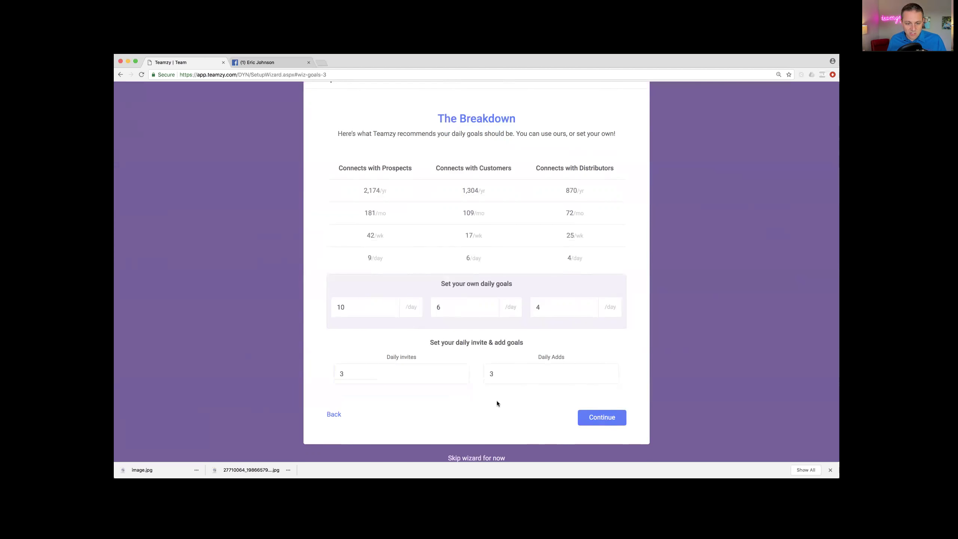
click(527, 374)
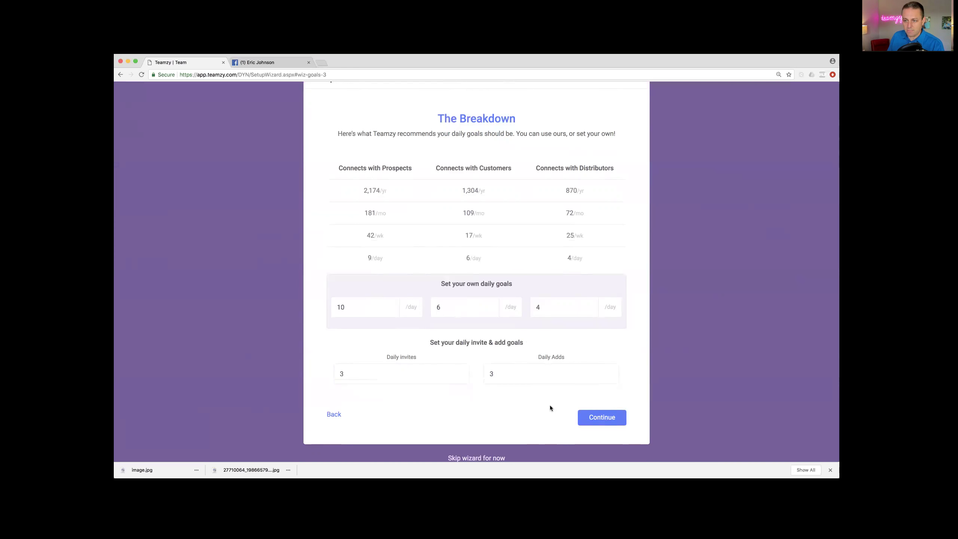
click(596, 416)
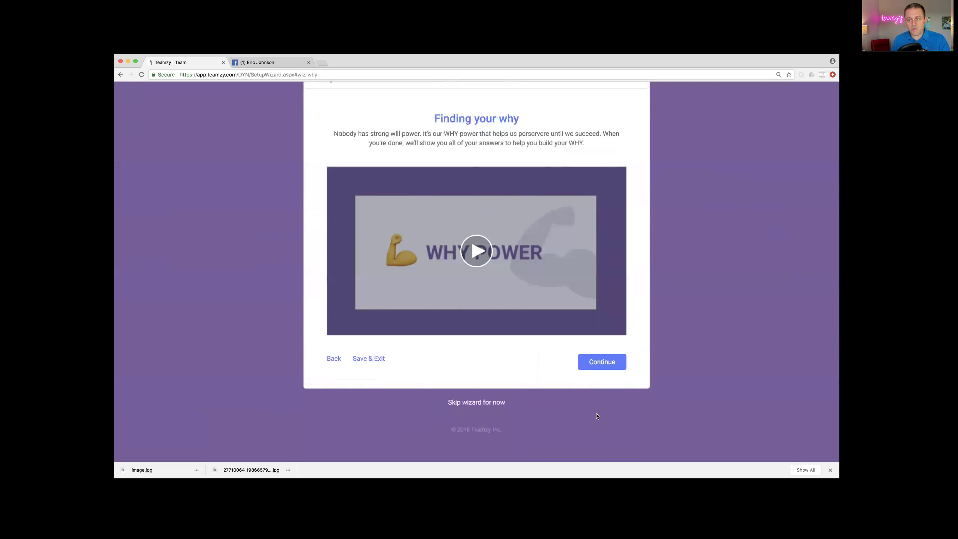
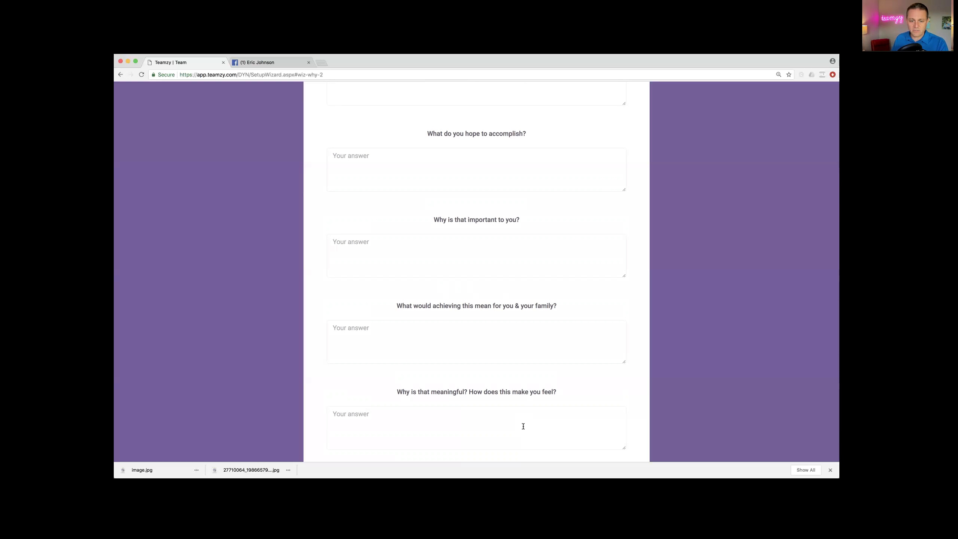
scroll(523, 426, down, 1)
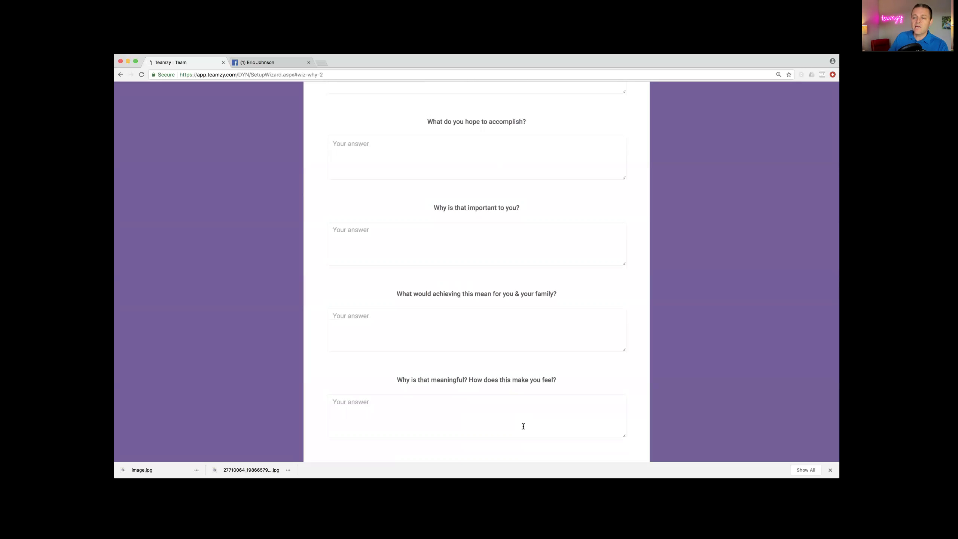
scroll(523, 425, down, 5)
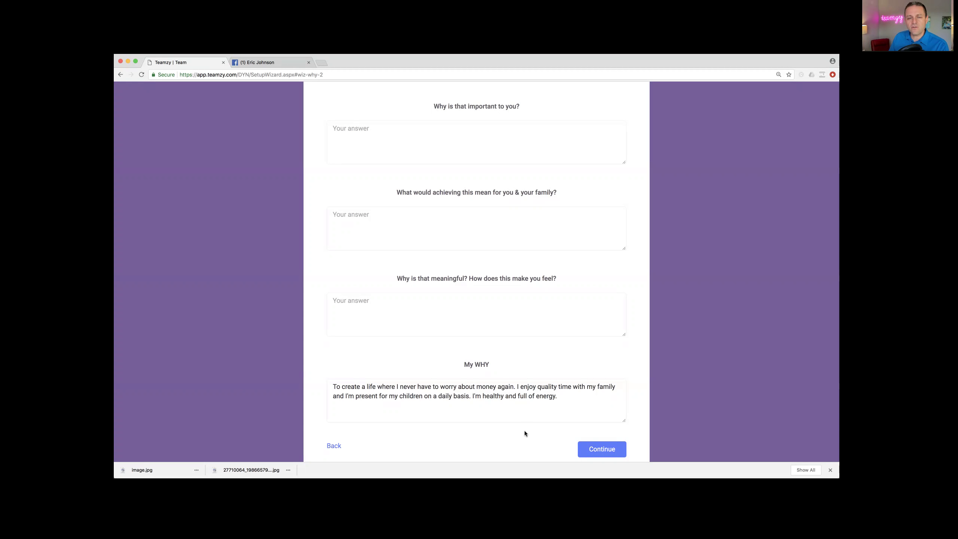
scroll(564, 419, down, 1)
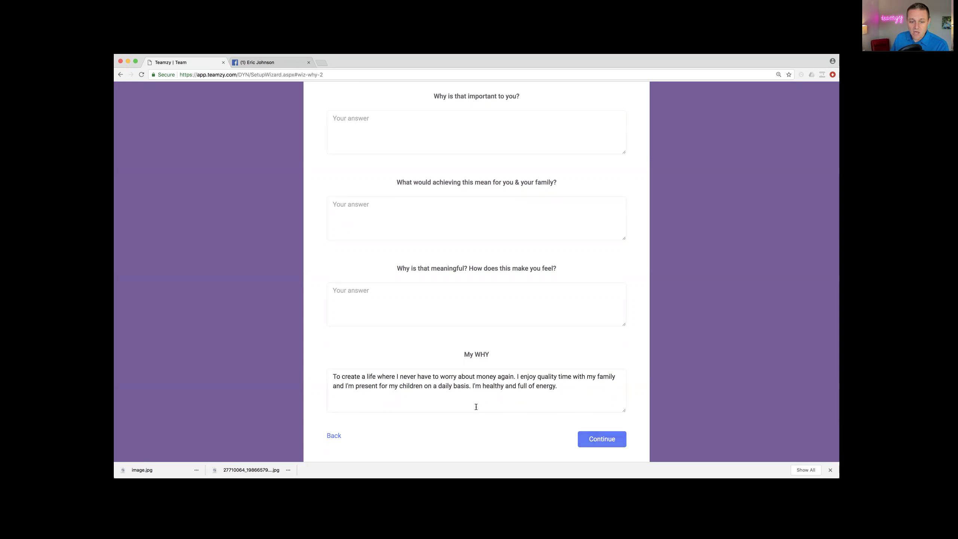
Save My Why, review the contact import videos, and skip the rest of the setup wizard
click(599, 446)
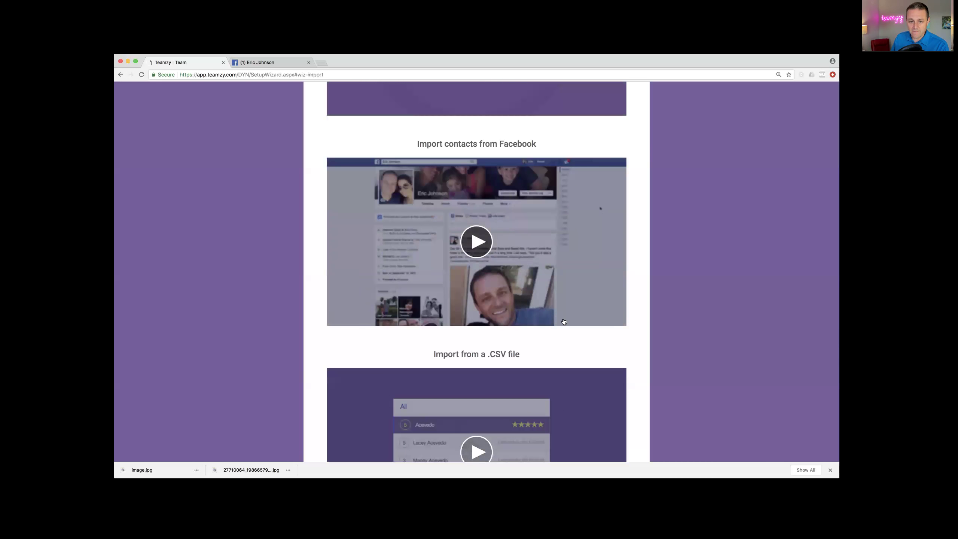
scroll(564, 321, up, 5)
scroll(563, 321, up, 5)
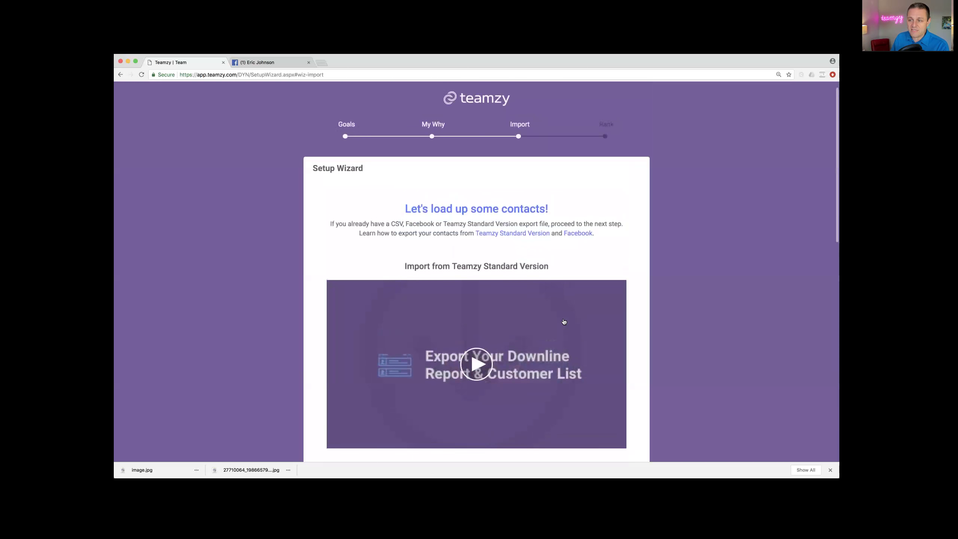
scroll(656, 331, down, 1)
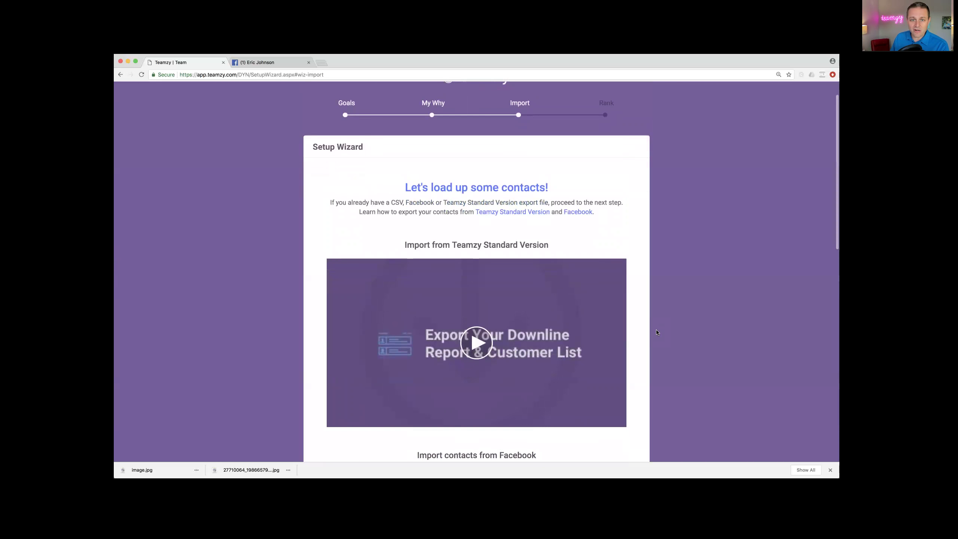
scroll(656, 332, up, 1)
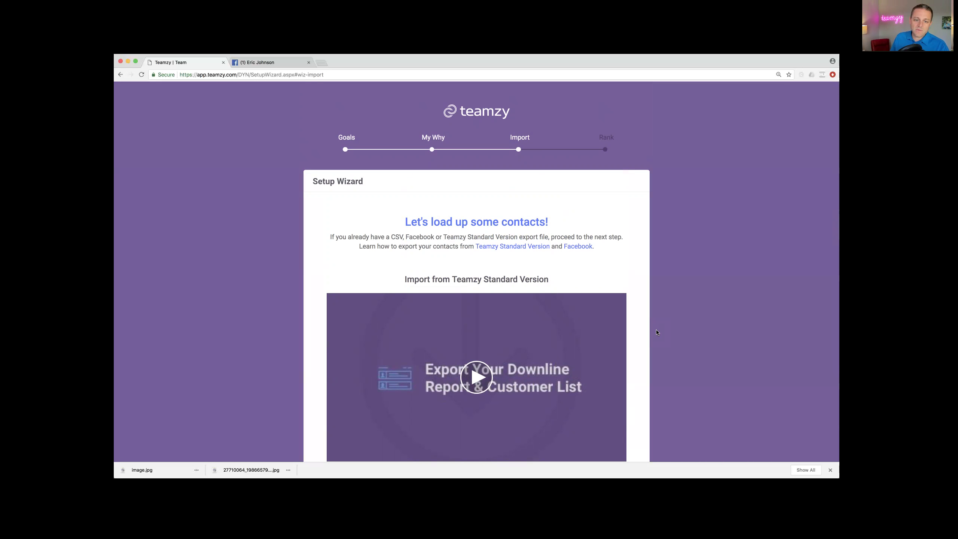
scroll(656, 332, down, 4)
scroll(656, 332, up, 4)
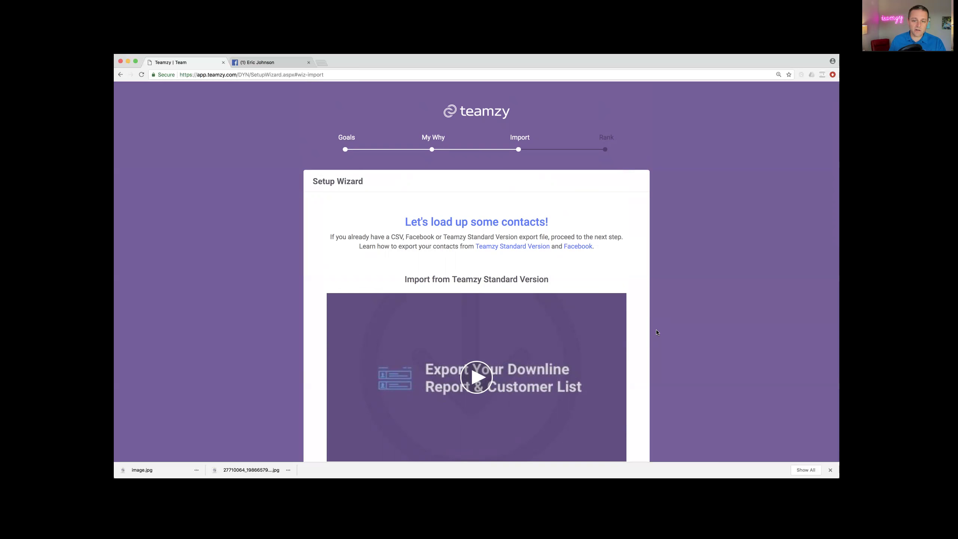
scroll(656, 332, down, 1)
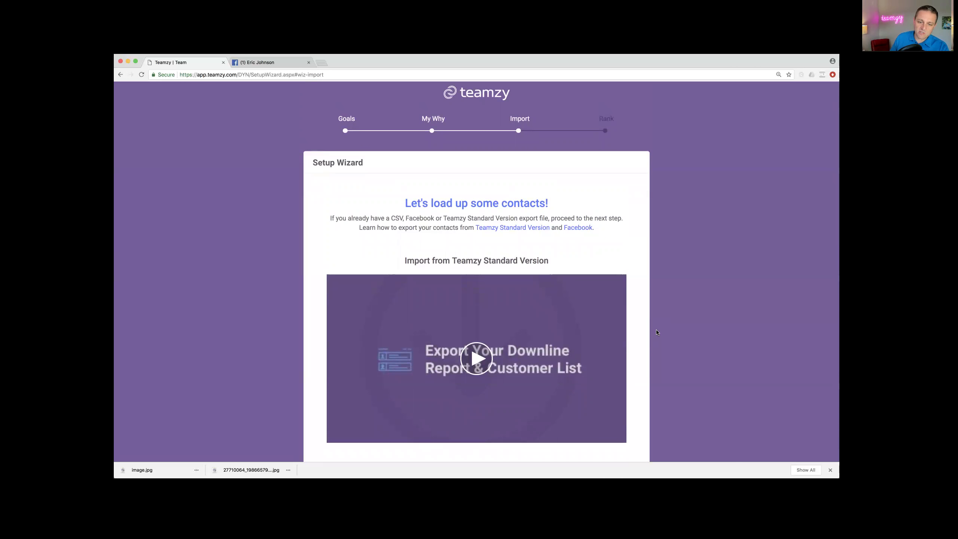
scroll(656, 332, down, 2)
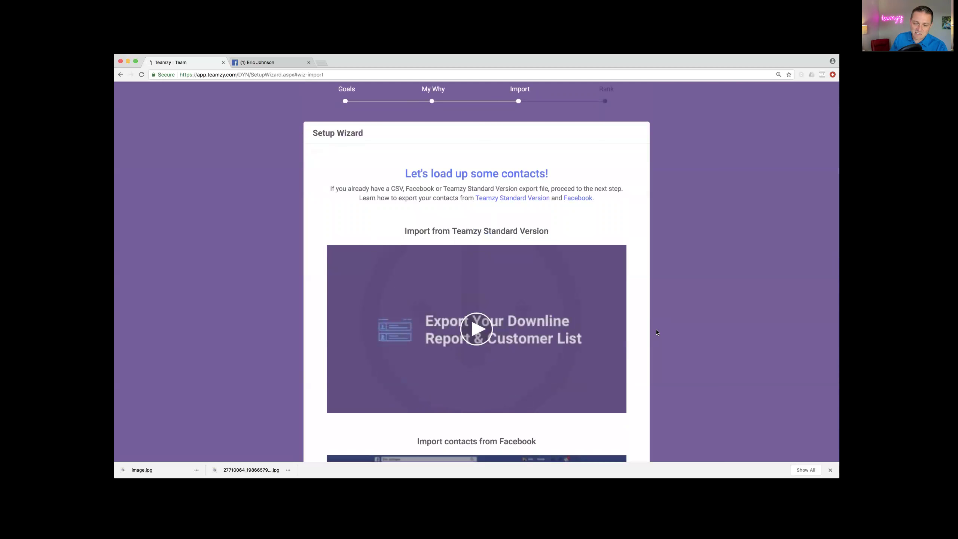
scroll(656, 332, down, 5)
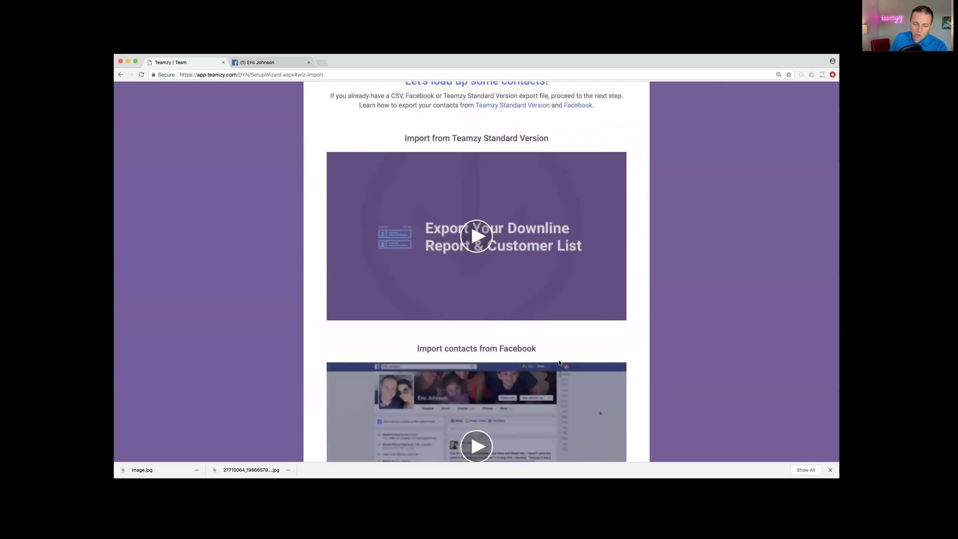
scroll(626, 376, down, 3)
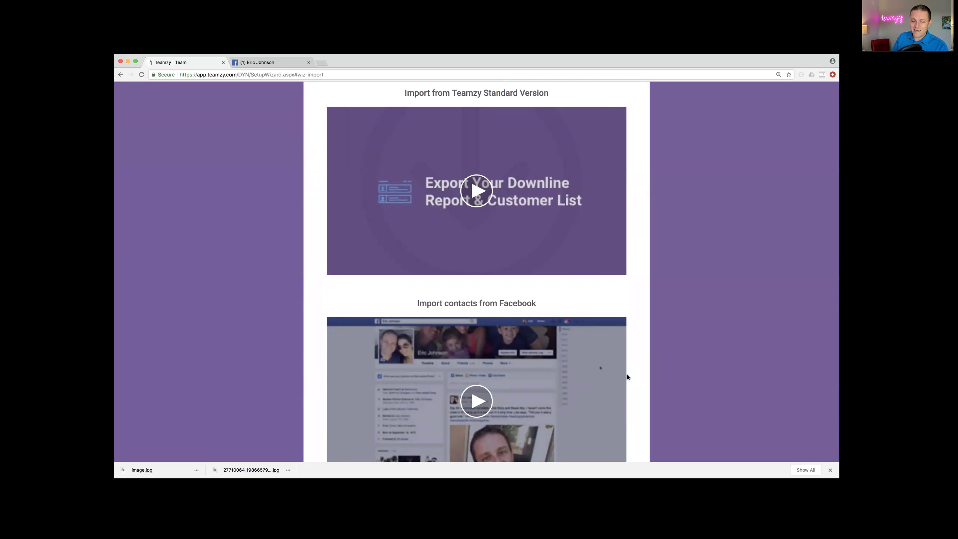
scroll(627, 375, down, 5)
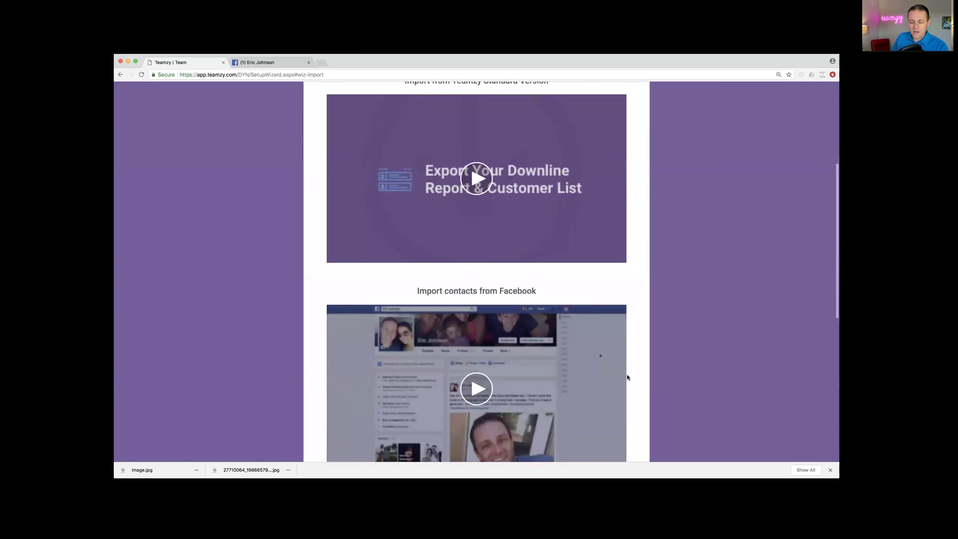
scroll(627, 374, down, 1)
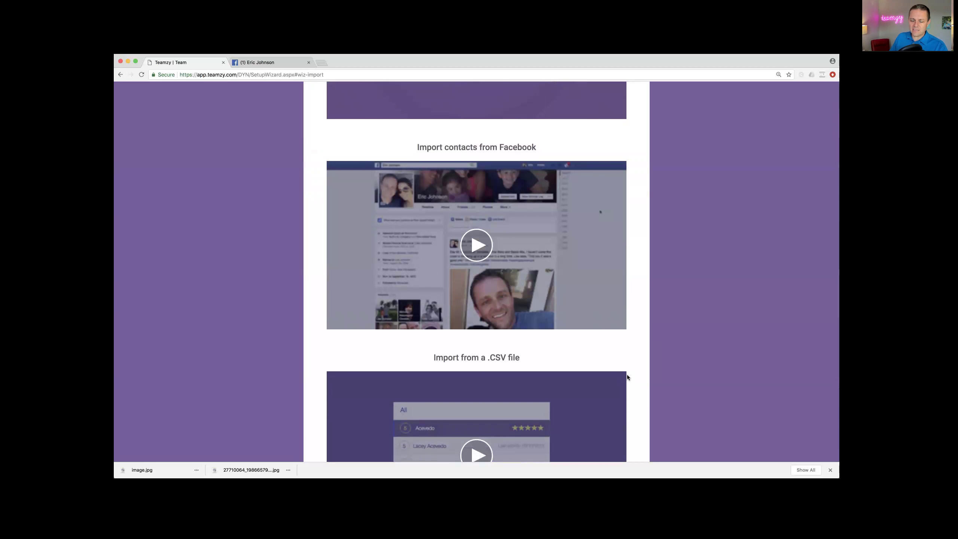
scroll(627, 375, down, 5)
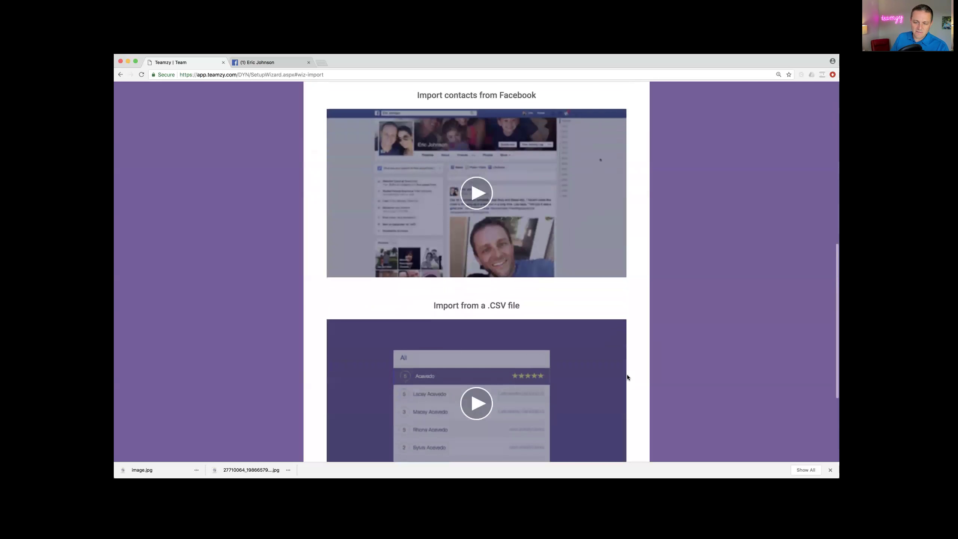
scroll(627, 374, down, 3)
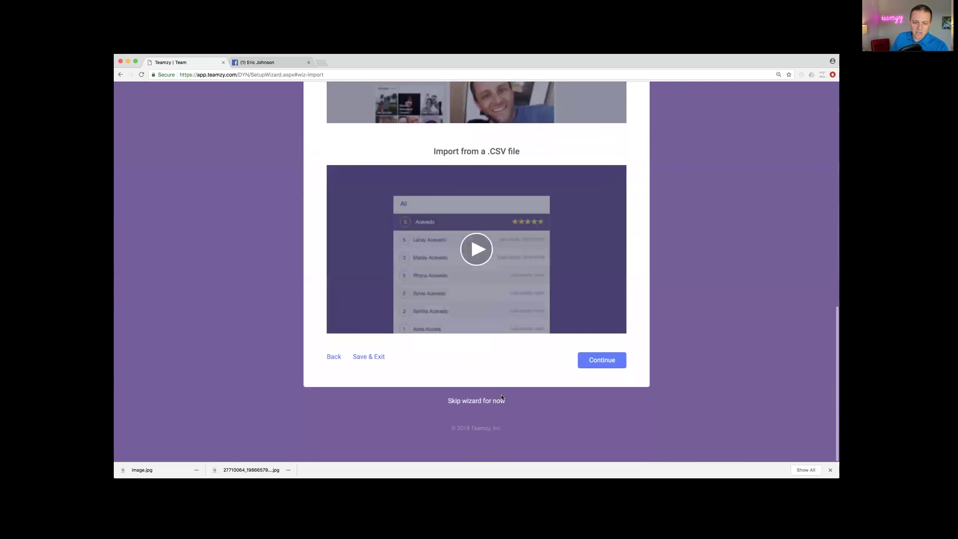
click(486, 403)
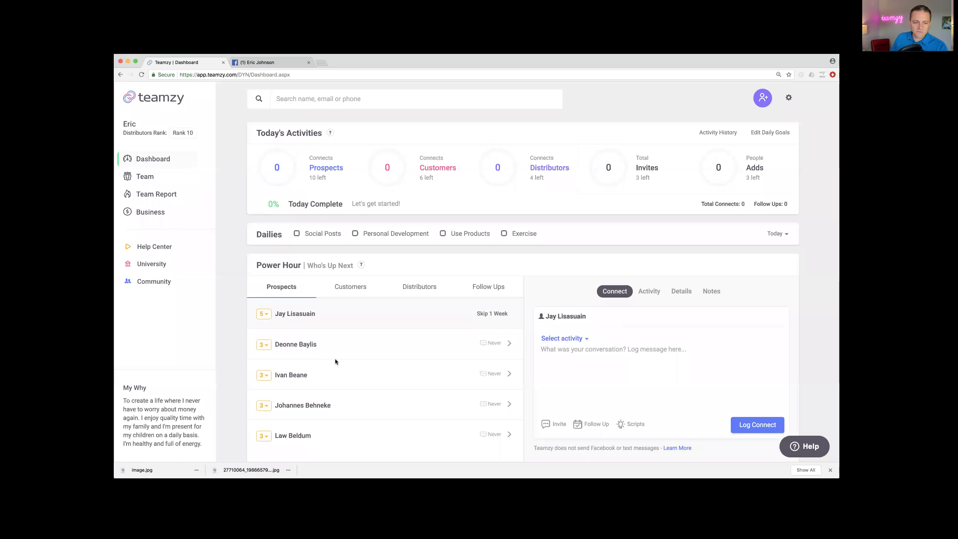
scroll(335, 359, down, 3)
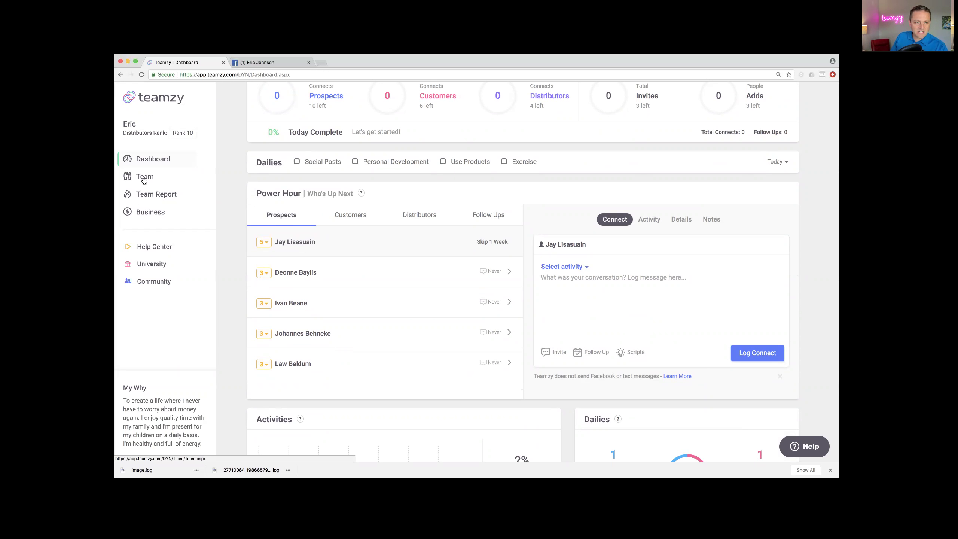
Open the Team contact list and turn on Rank Mode to show star ratings
click(144, 179)
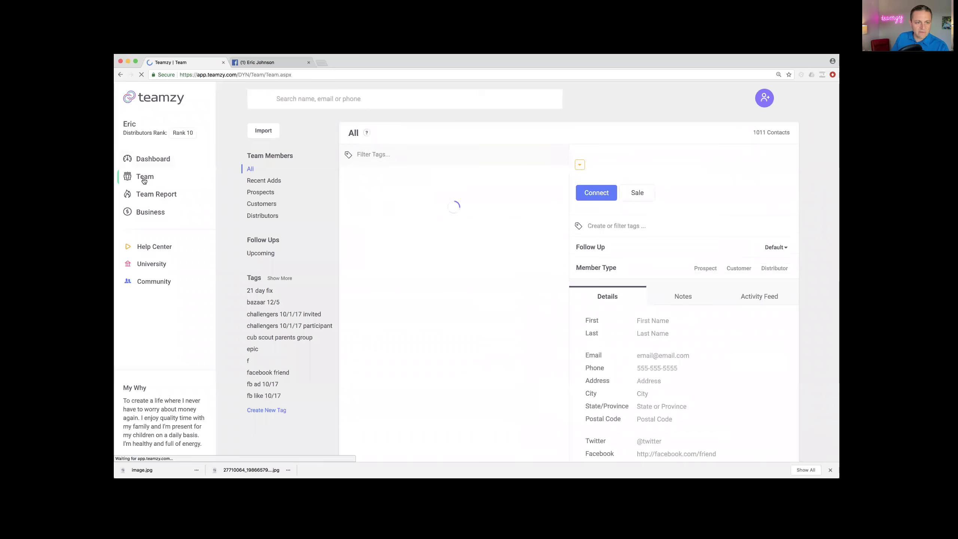
scroll(438, 338, down, 15)
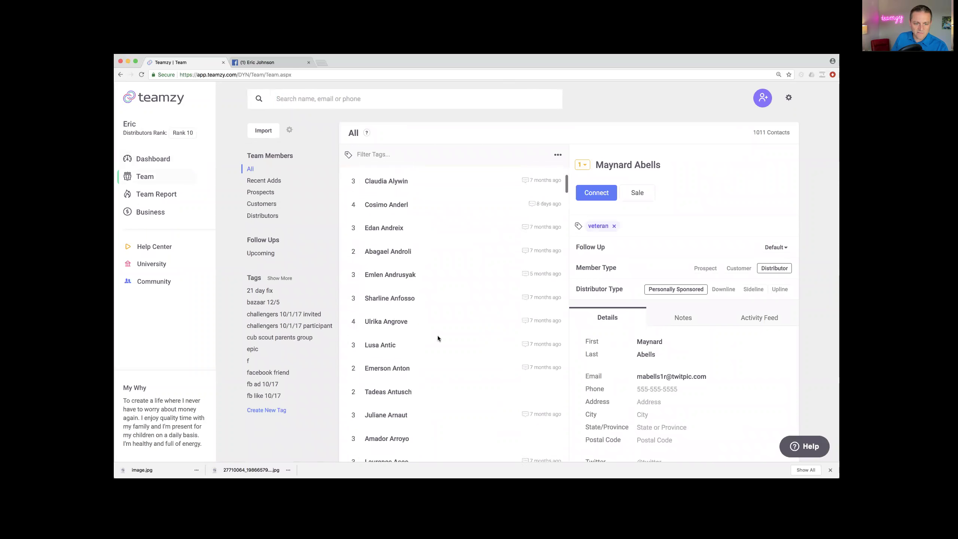
scroll(437, 335, up, 15)
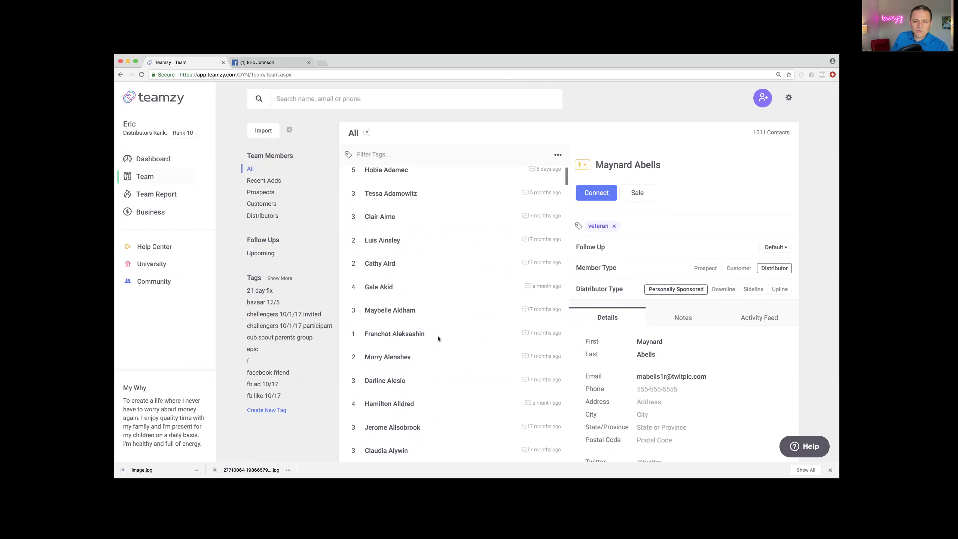
click(558, 154)
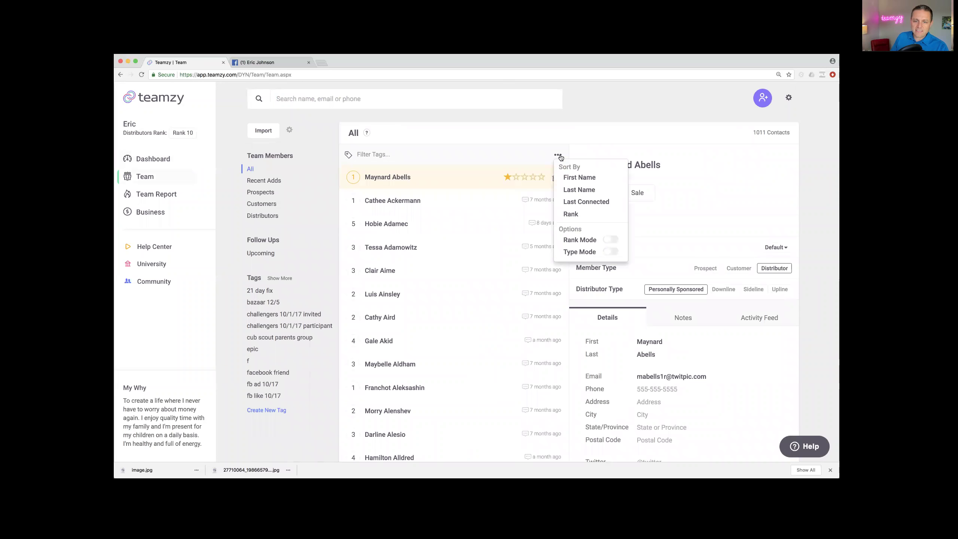
click(613, 240)
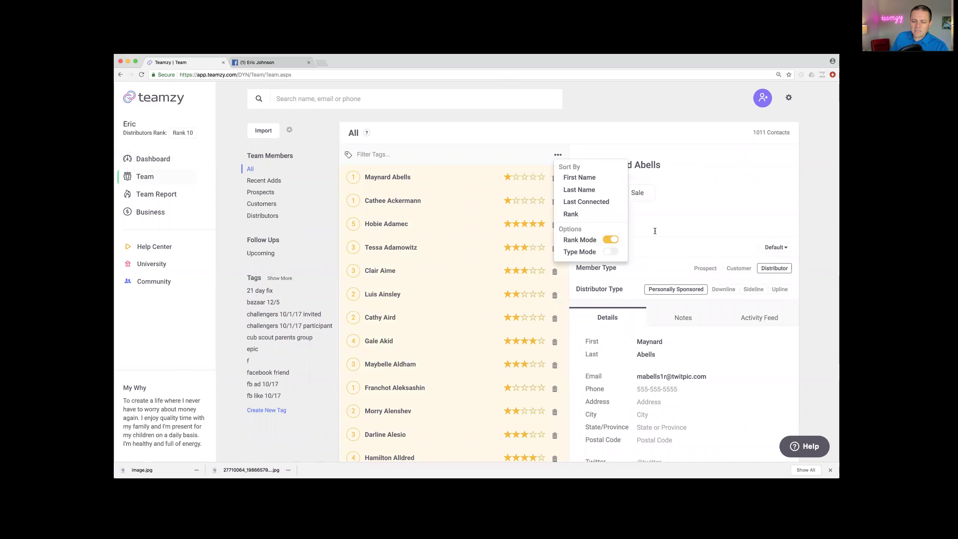
click(667, 206)
Raise the chosen contact's rating from 3 to 4 stars
scroll(482, 246, down, 2)
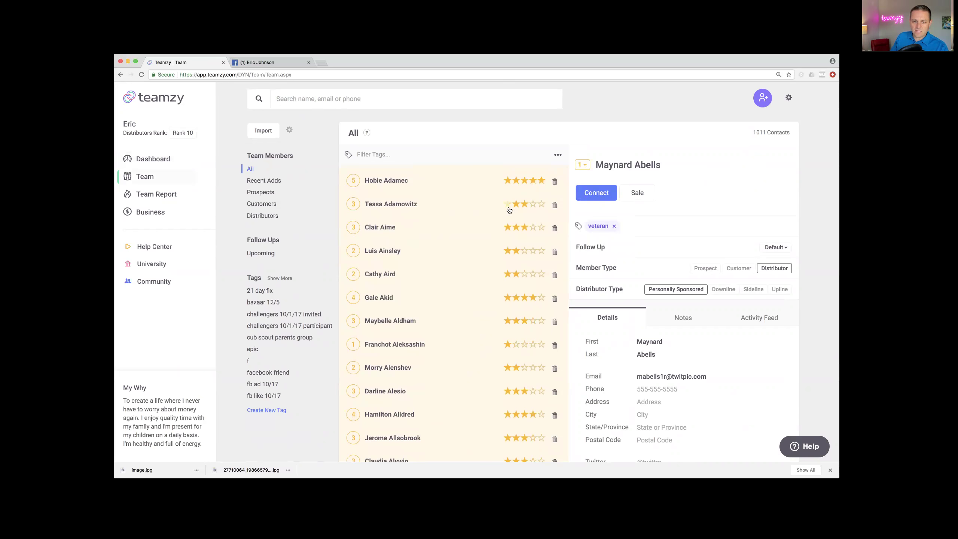
scroll(507, 251, down, 6)
scroll(507, 256, down, 12)
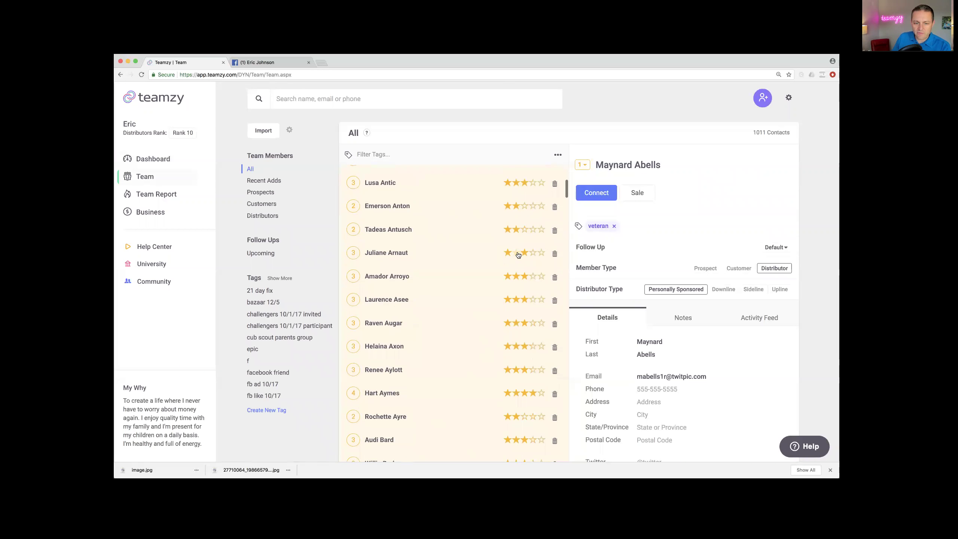
scroll(462, 278, down, 6)
scroll(462, 276, down, 6)
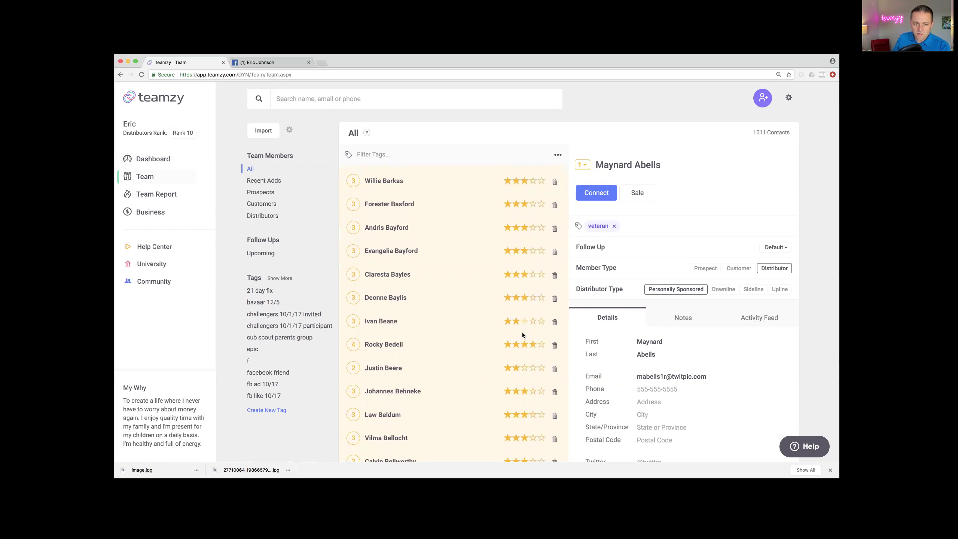
scroll(474, 368, down, 3)
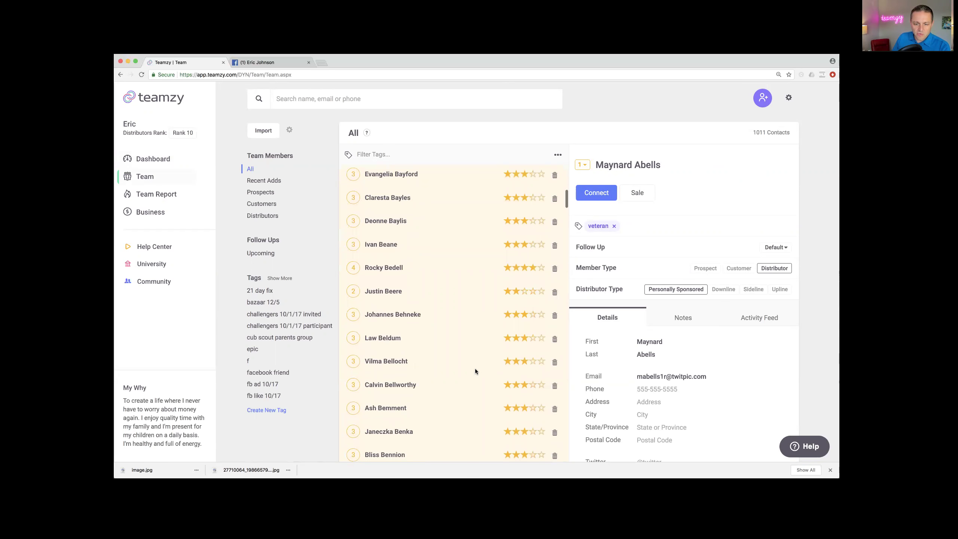
click(532, 384)
scroll(492, 379, down, 4)
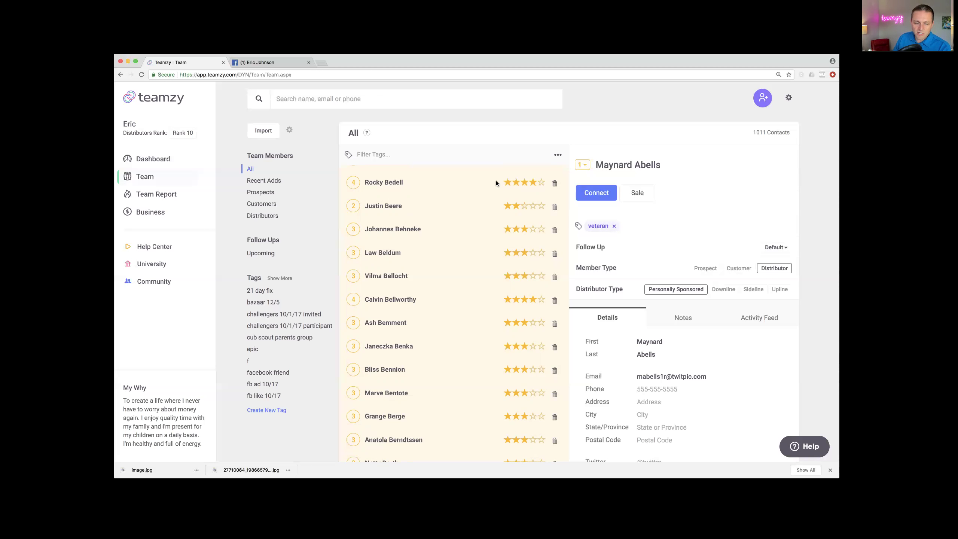
scroll(387, 249, down, 3)
scroll(388, 256, up, 8)
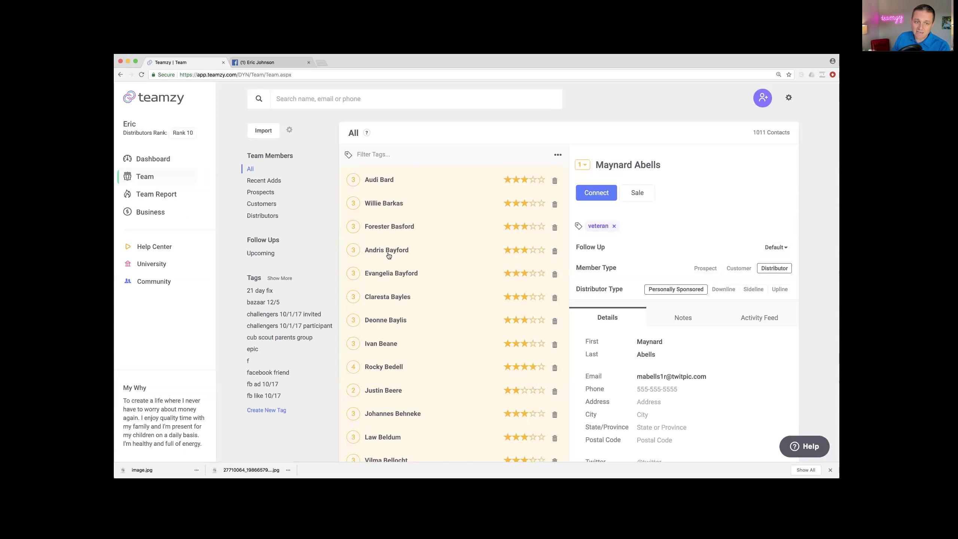
Review the Dashboard's daily targets of 10 prospects, 6 customers and 4 distributors, and the Power Hour list
click(144, 160)
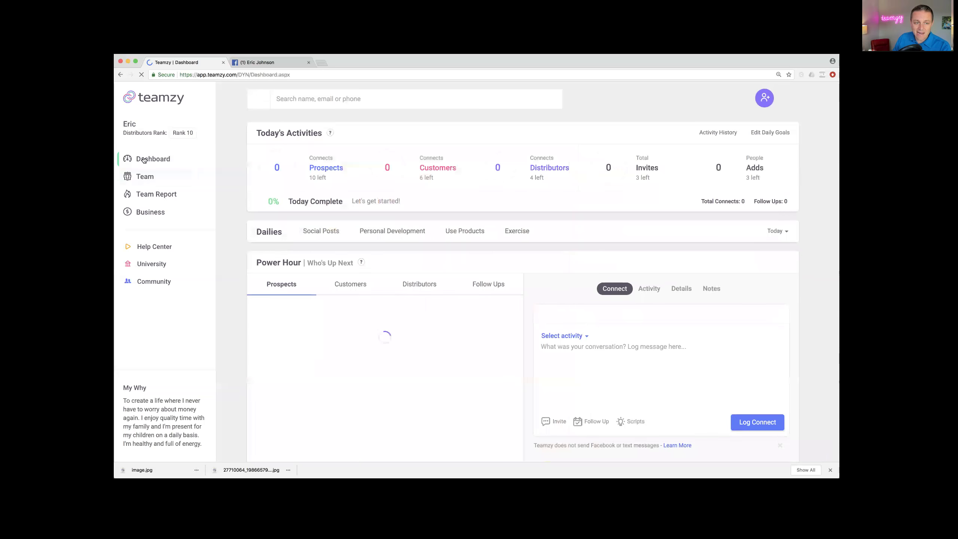
scroll(307, 317, down, 1)
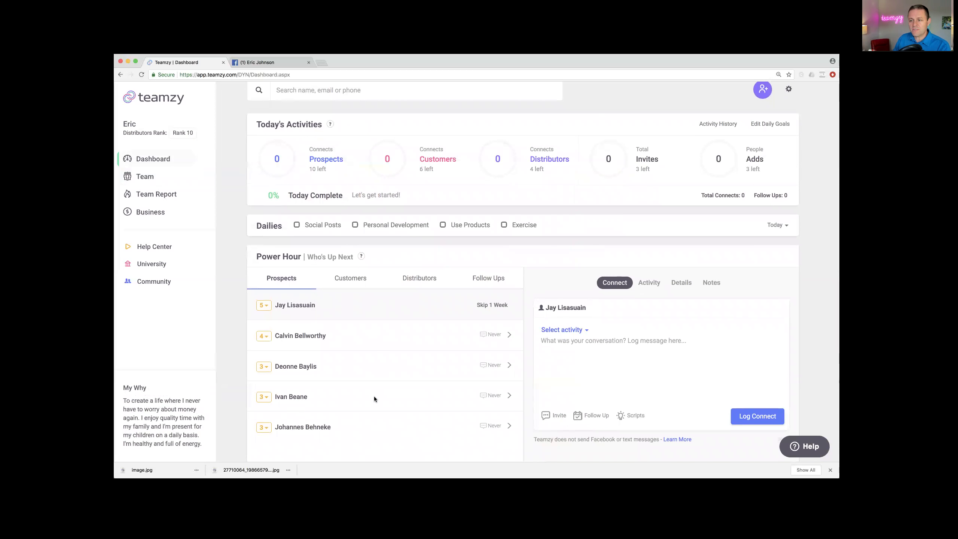
scroll(374, 399, up, 1)
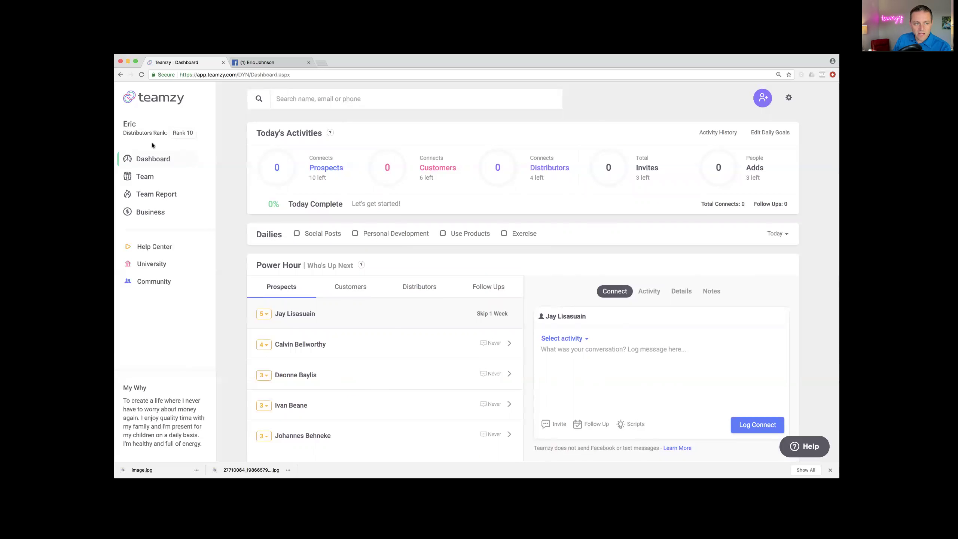
scroll(382, 341, down, 1)
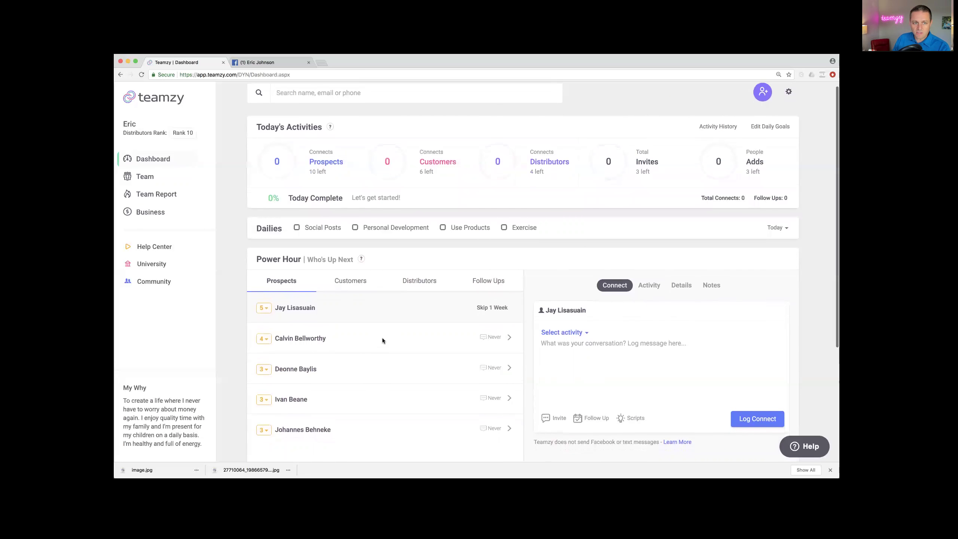
scroll(382, 340, up, 1)
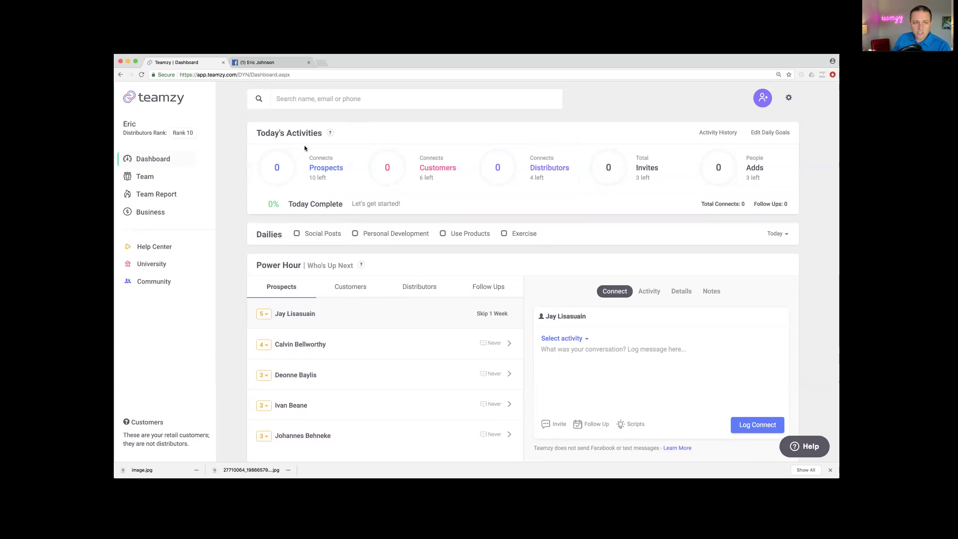
mouse_move(269, 164)
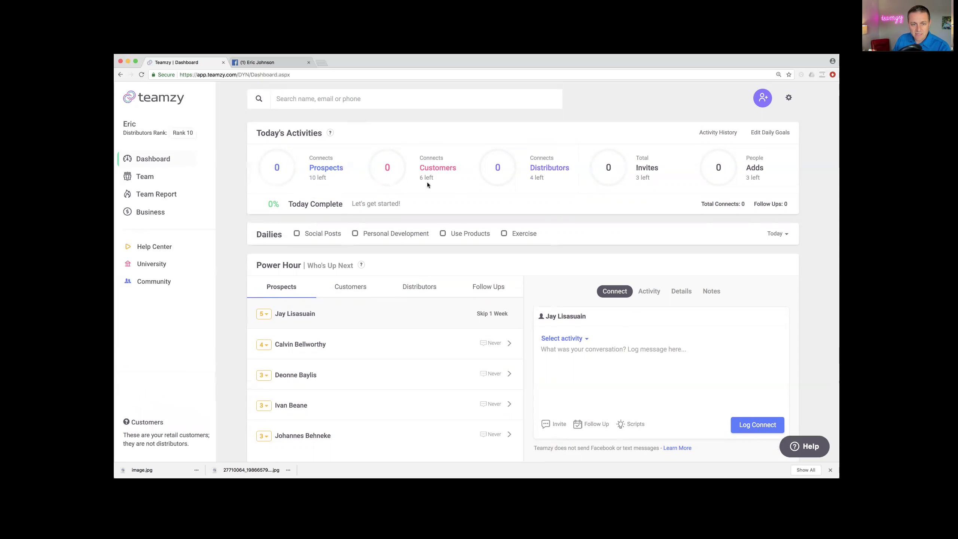
mouse_move(531, 179)
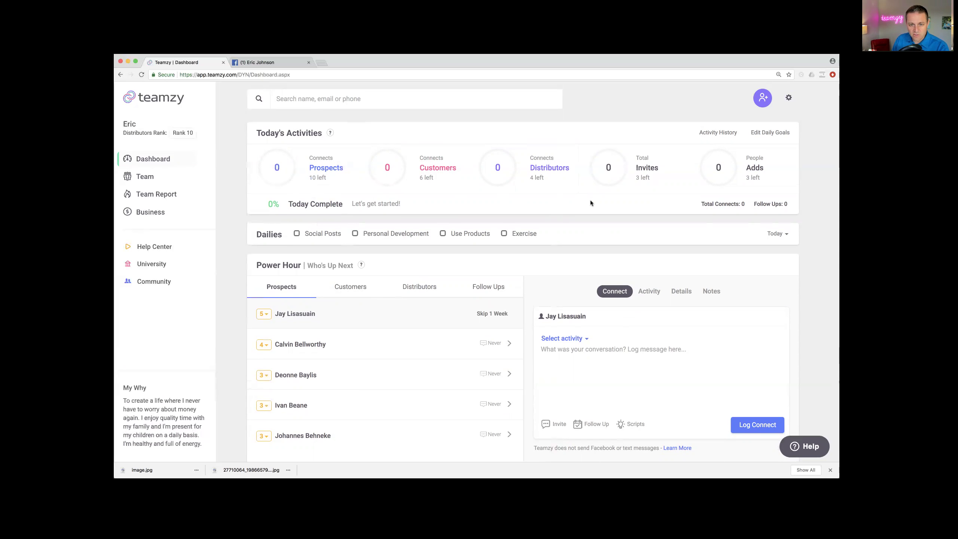
scroll(591, 201, down, 1)
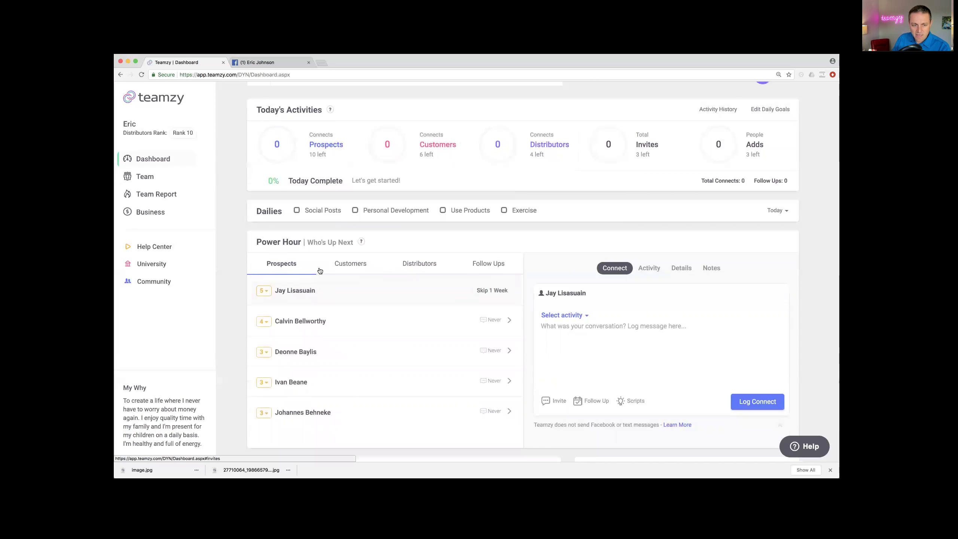
click(345, 263)
click(402, 264)
click(475, 266)
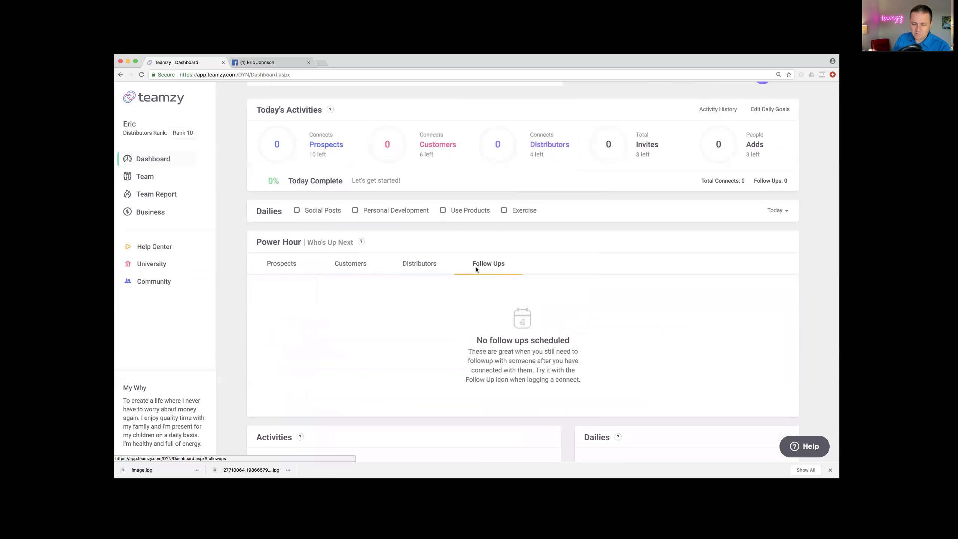
click(277, 265)
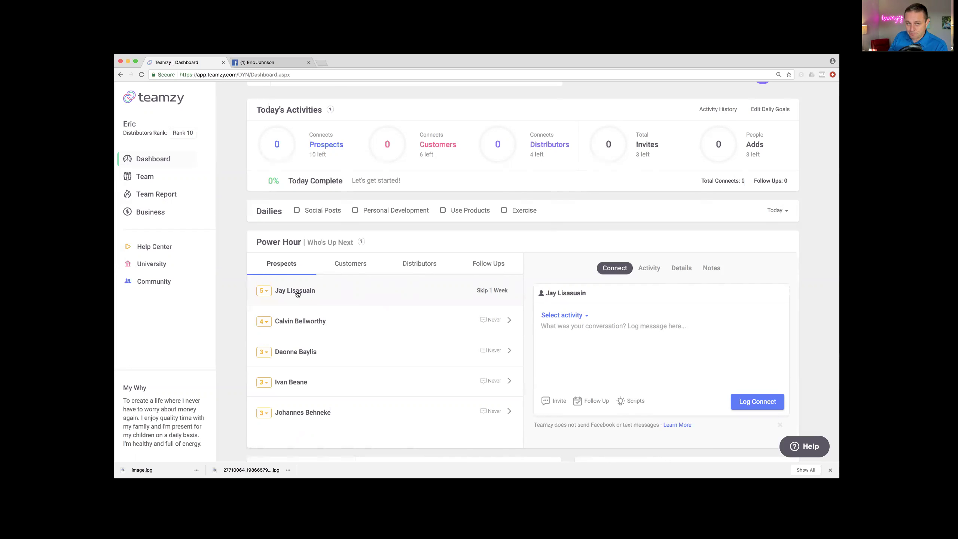
Close the chat window on the Facebook profile and go back to the Teamzy tab
click(272, 64)
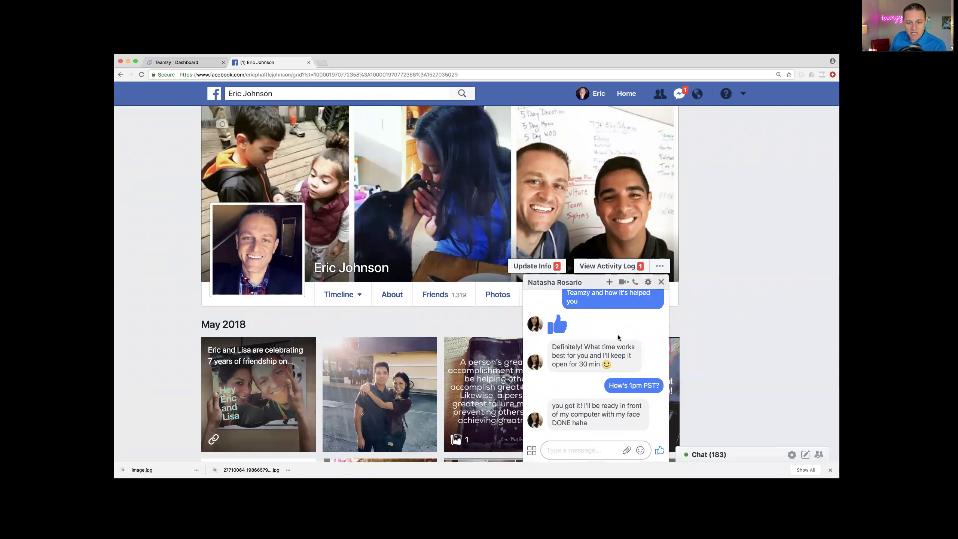
click(661, 281)
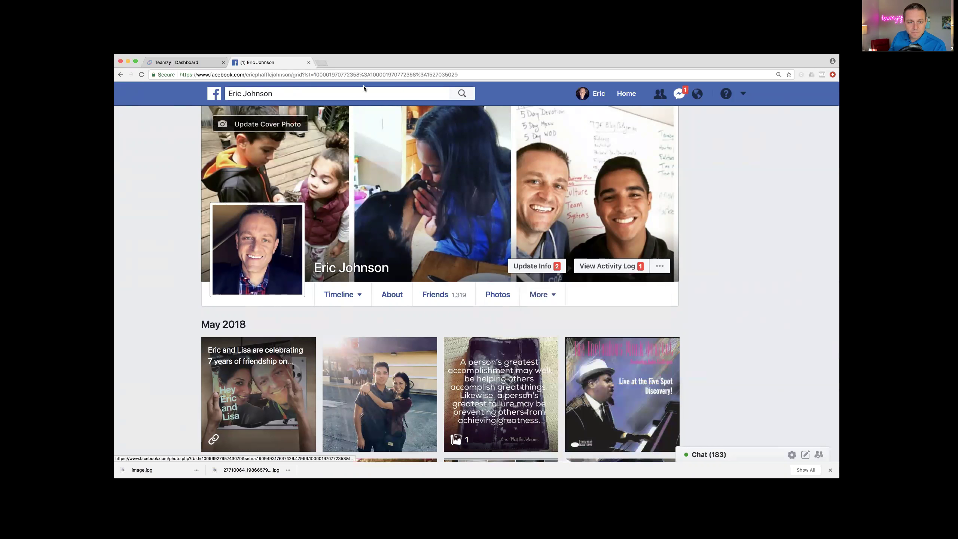
click(181, 62)
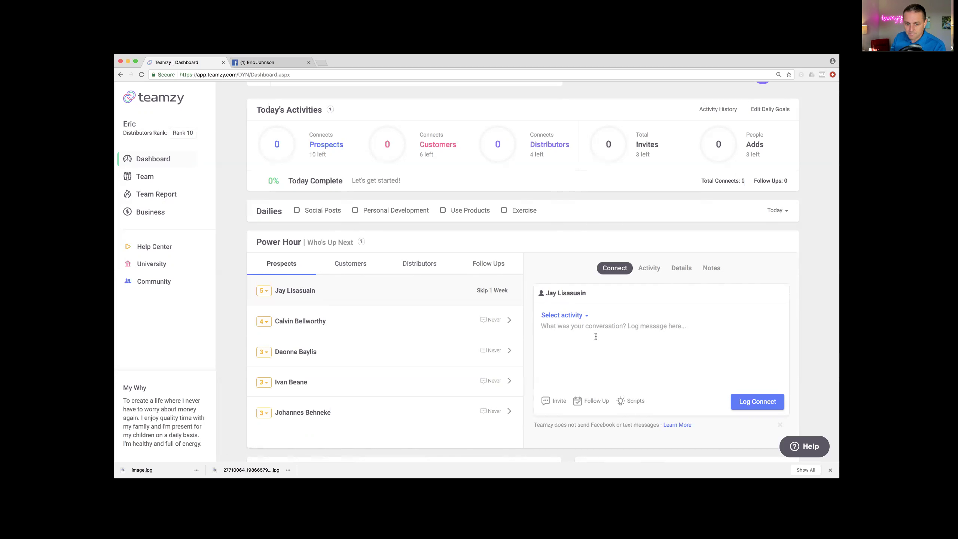
Copy the Facebook 'Connect 1' script from Script Ideas and close the library
click(634, 402)
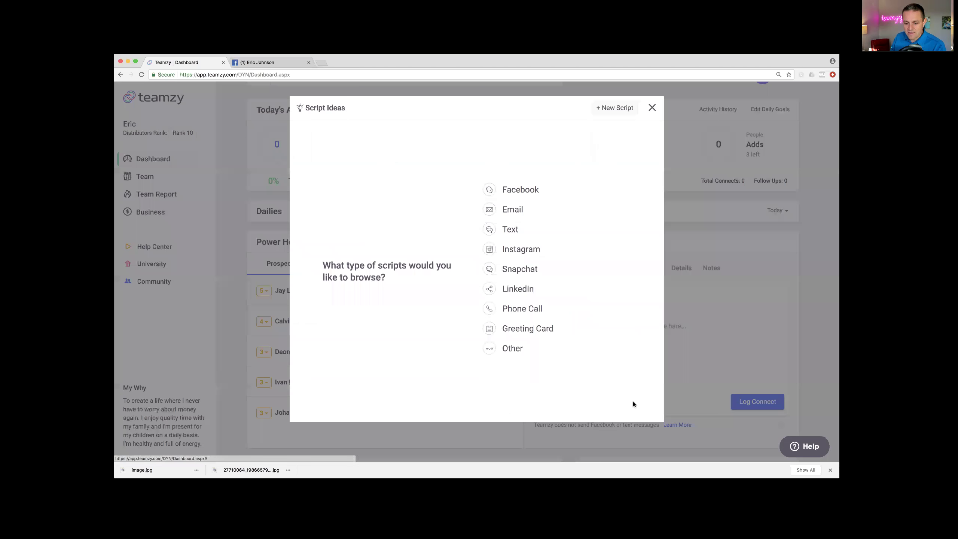
click(510, 190)
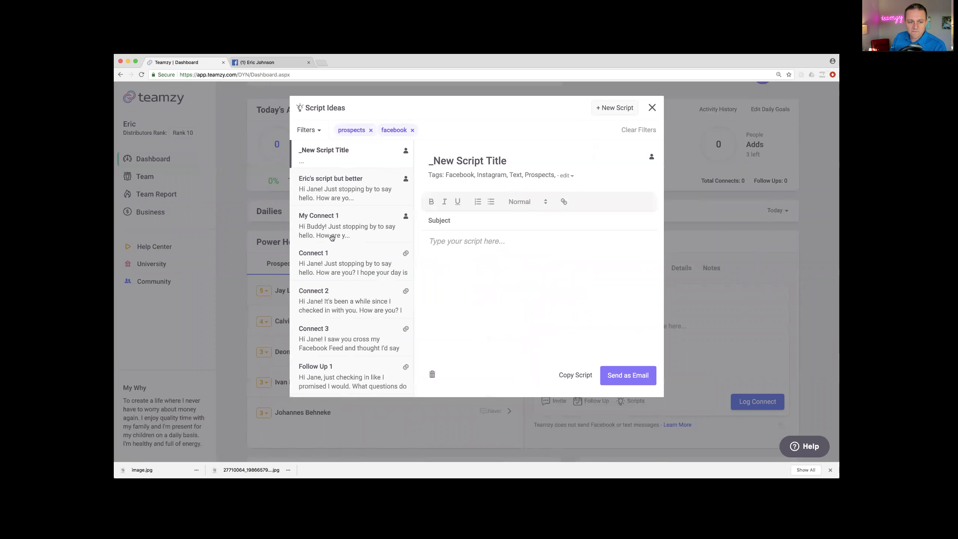
click(329, 264)
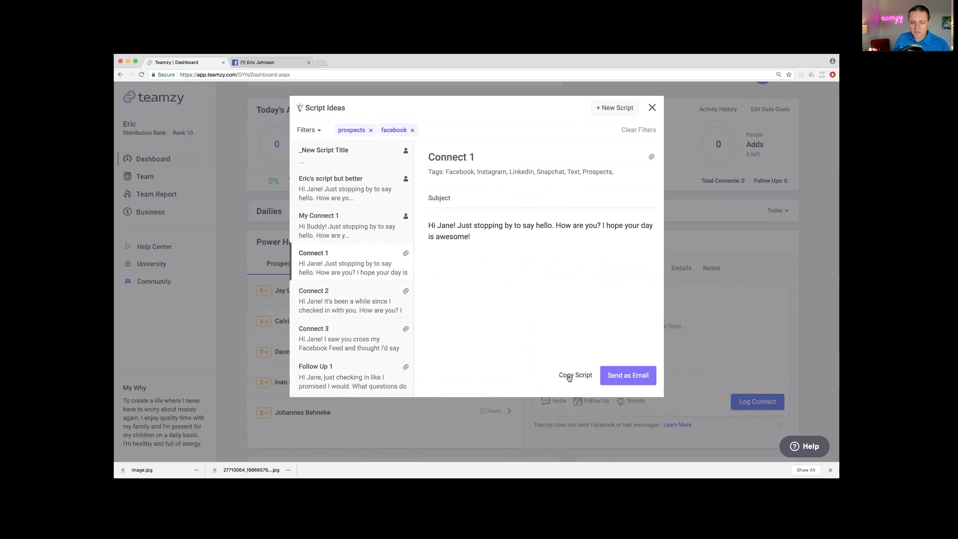
click(569, 377)
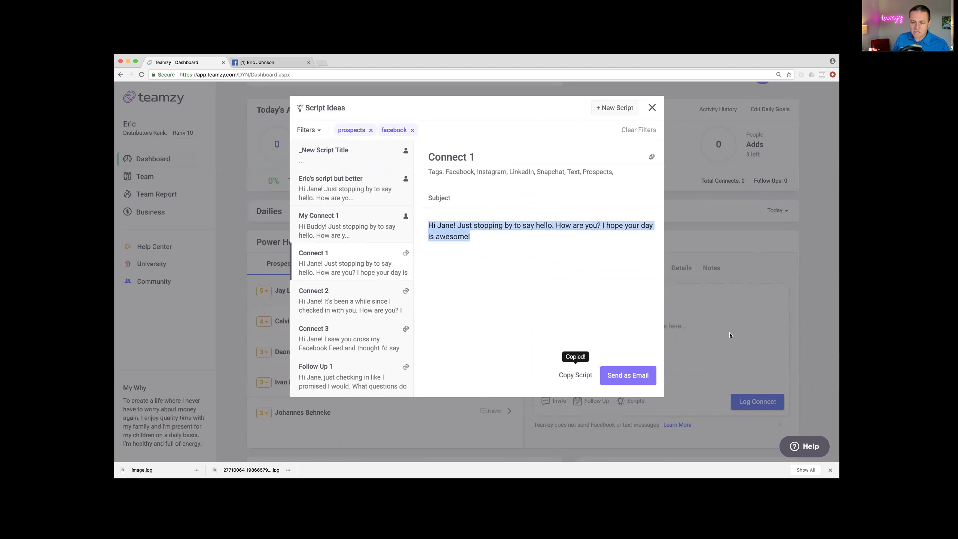
click(728, 332)
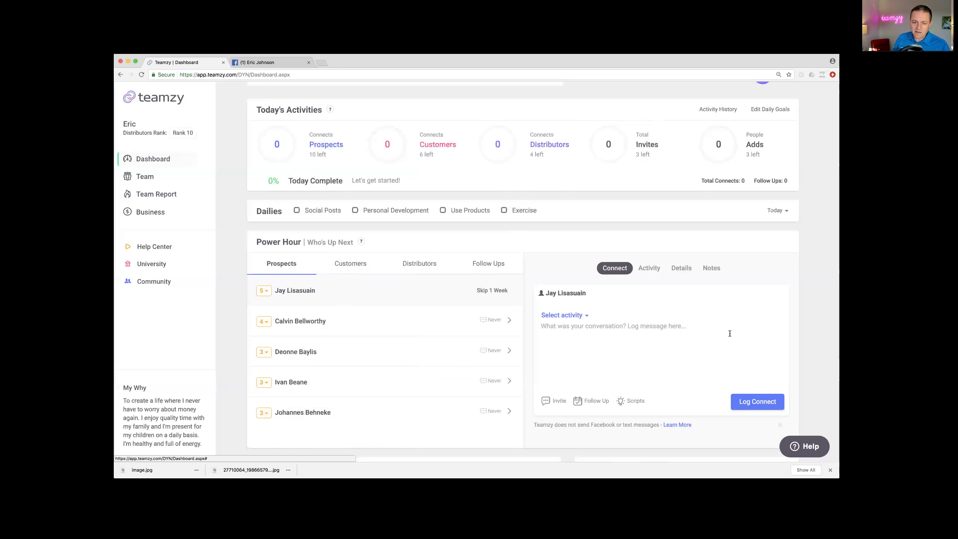
Paste the Connect 1 script, personalize the greeting with a smiley, and tag it Facebook Message
right_click(564, 340)
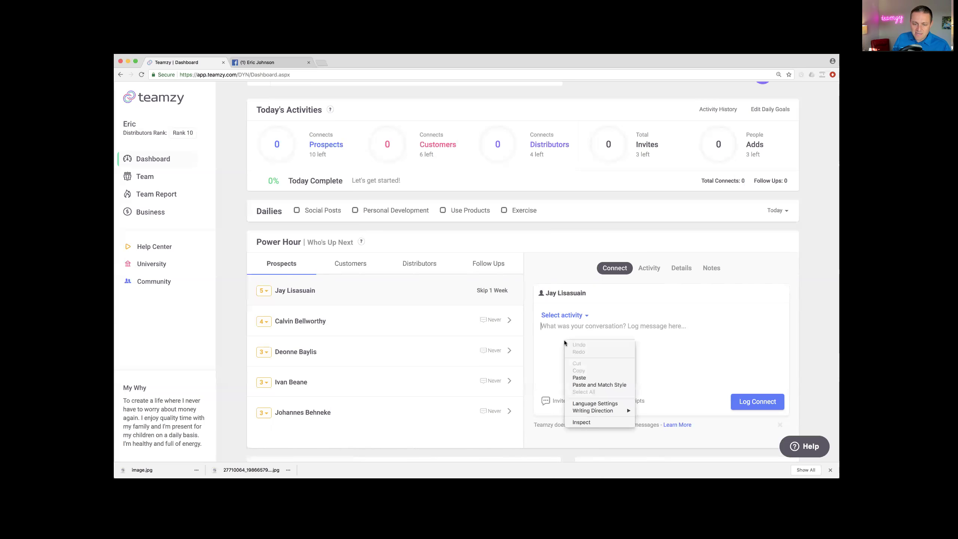
click(575, 377)
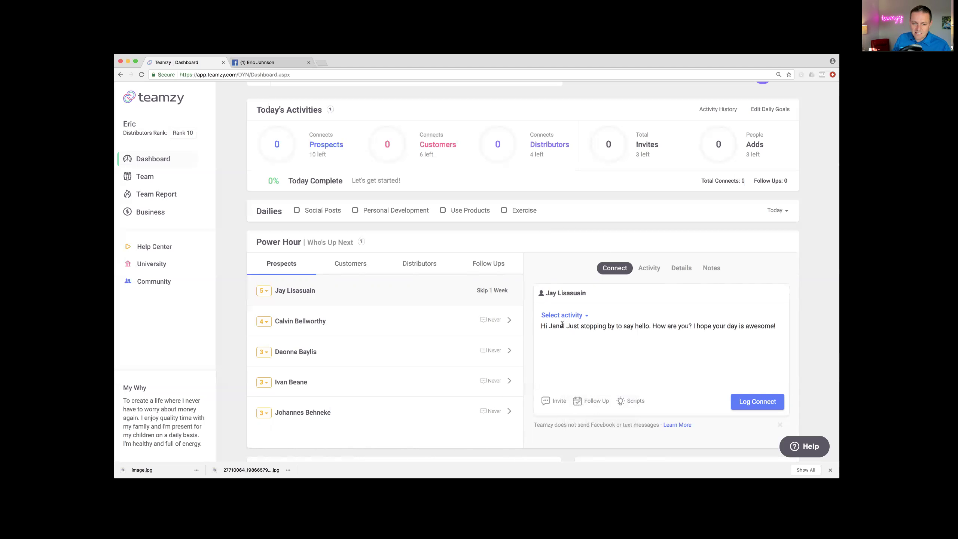
key(BackSpace)
key(BackSpace)
text(y)
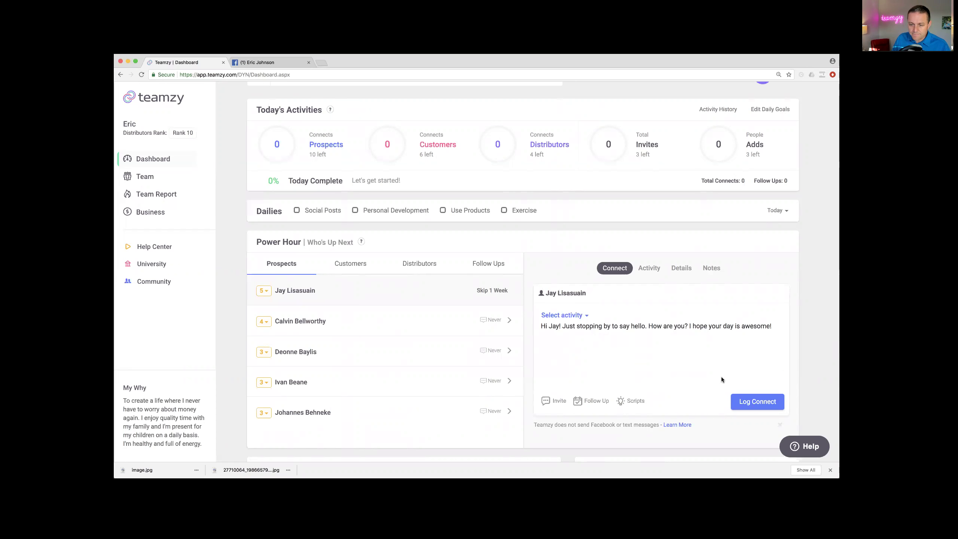
key(super+v)
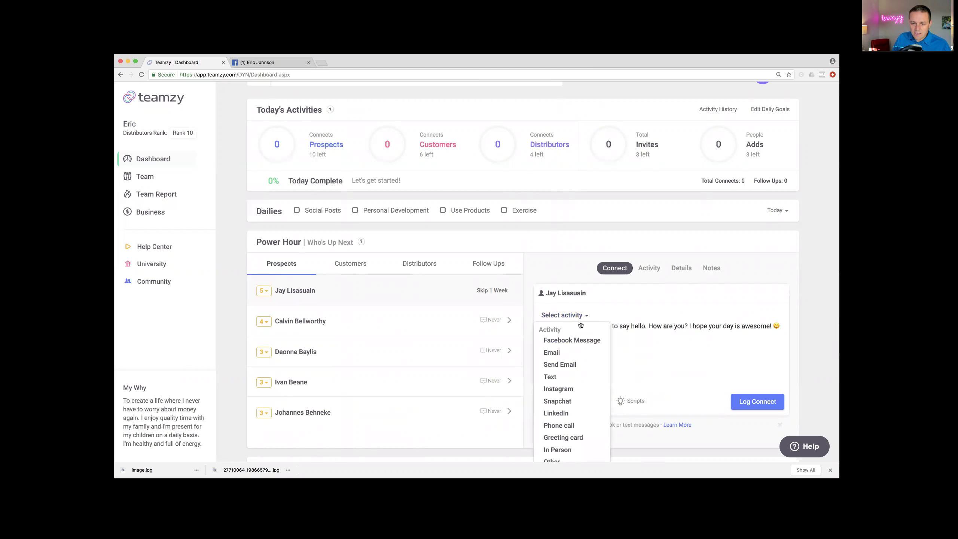
click(571, 340)
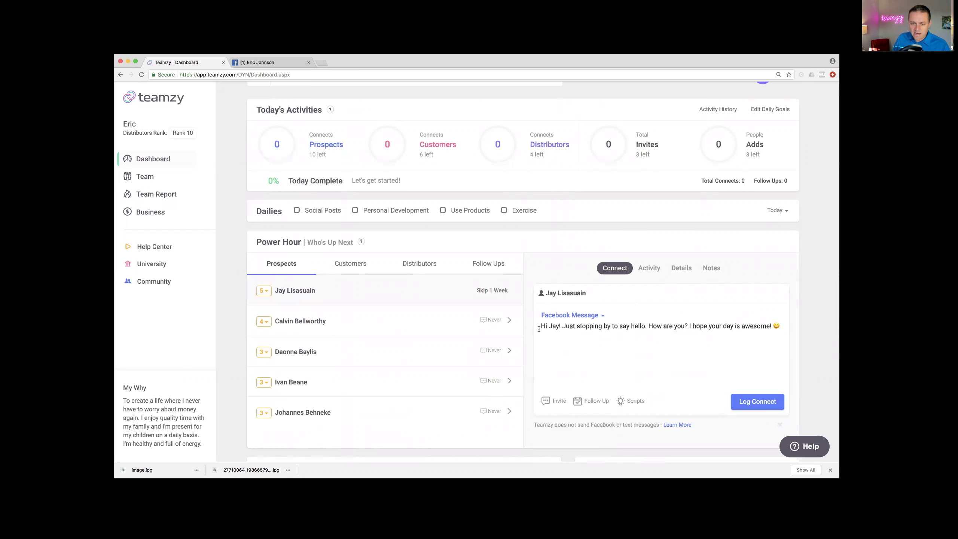
Copy the full personalized greeting text
triple_click(568, 329)
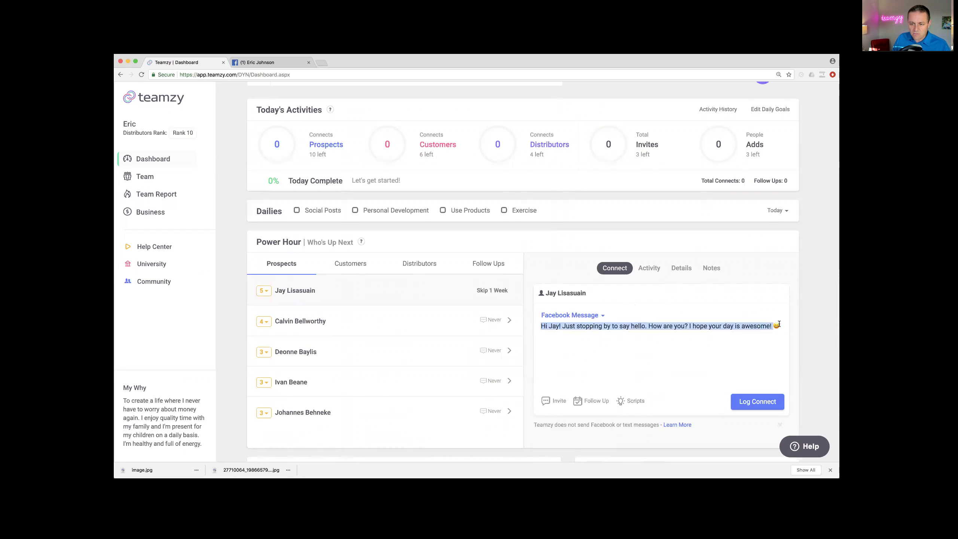
right_click(675, 326)
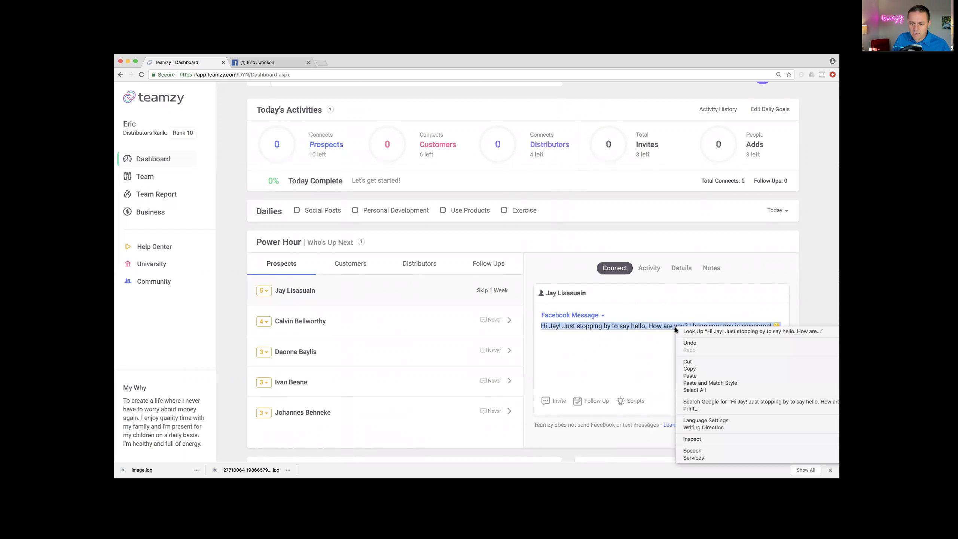
click(686, 367)
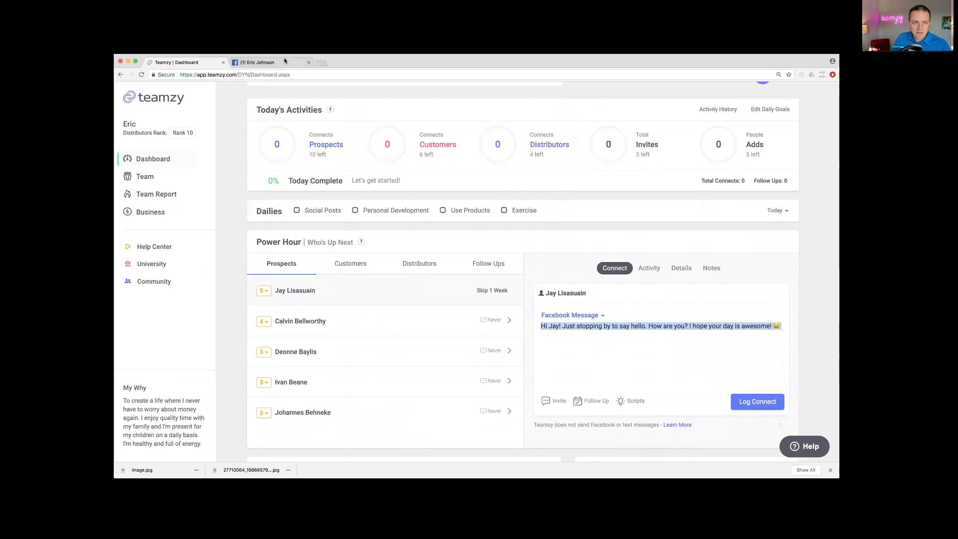
Search Facebook for the prospect by name and start a new message to them
click(266, 62)
click(279, 94)
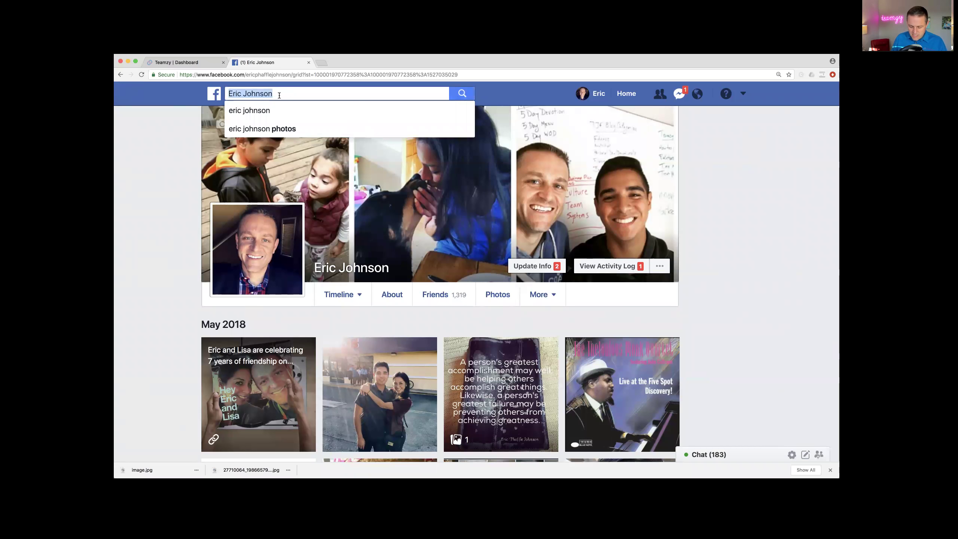
text(jay)
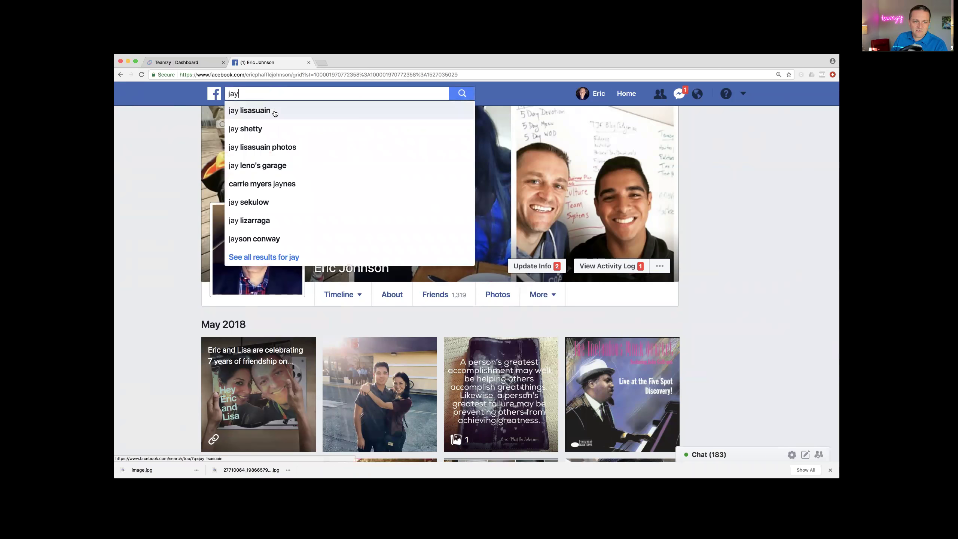
click(276, 113)
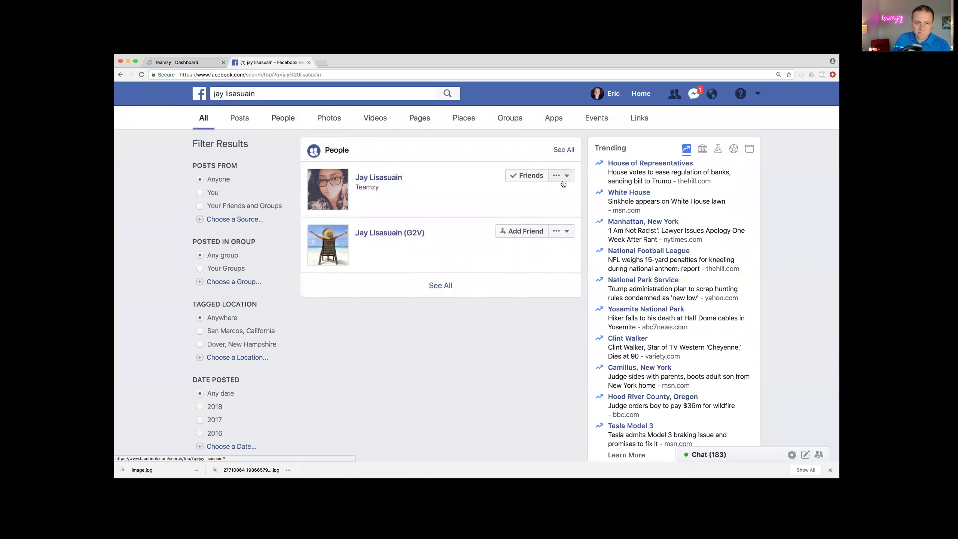
click(567, 180)
click(540, 197)
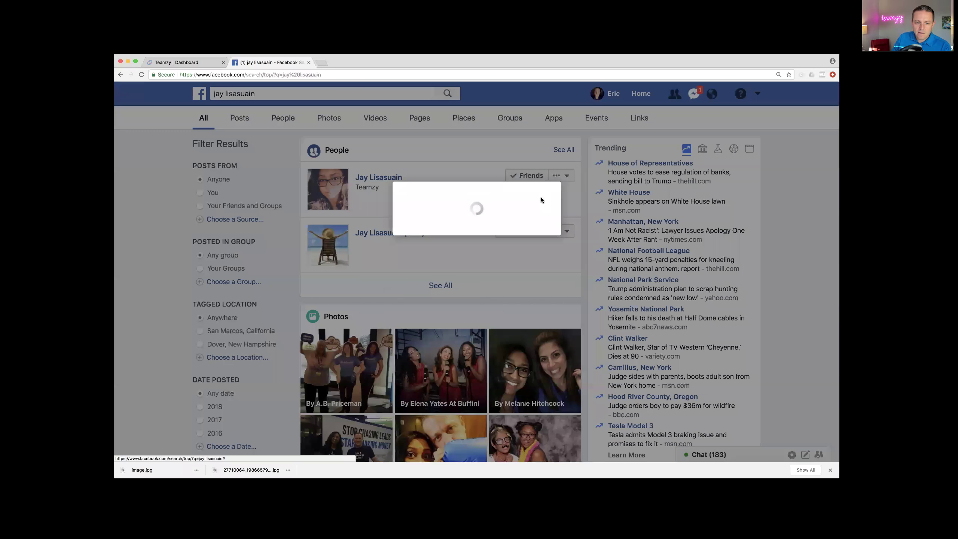
Paste the copied greeting into the message, send it, and return to Teamzy
right_click(407, 219)
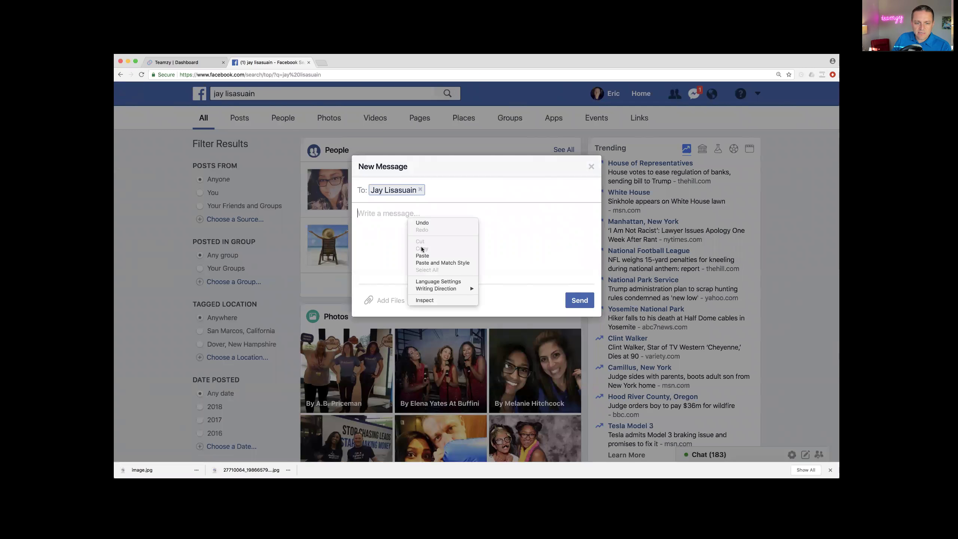
click(423, 256)
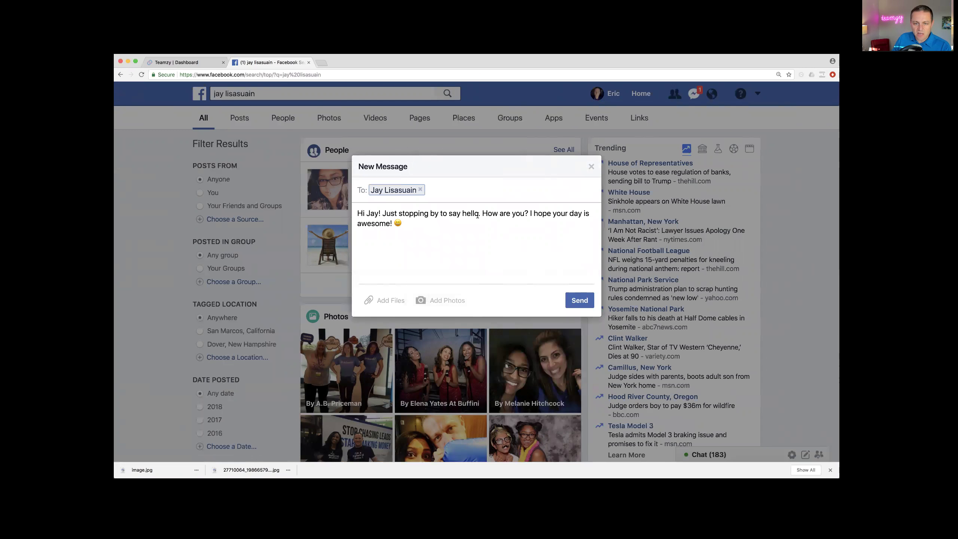
click(583, 301)
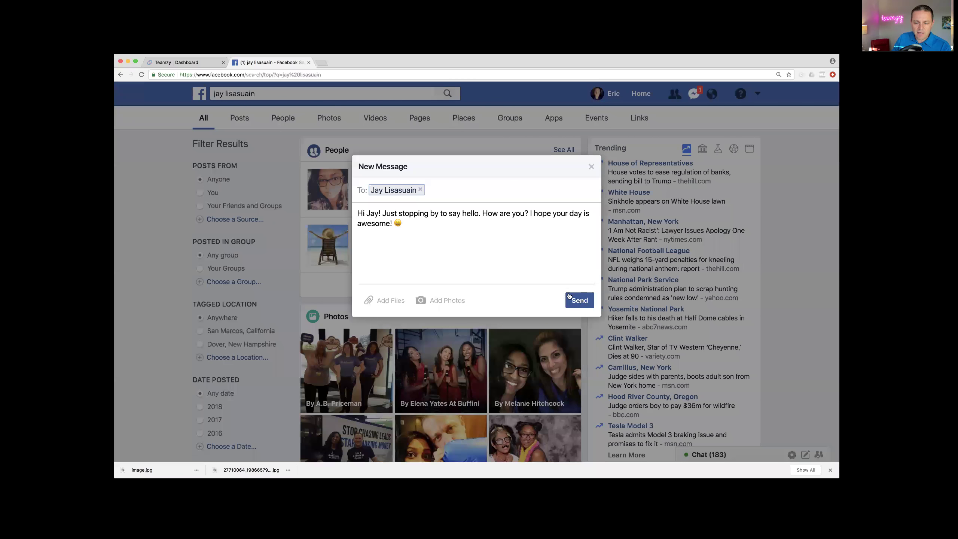
click(582, 302)
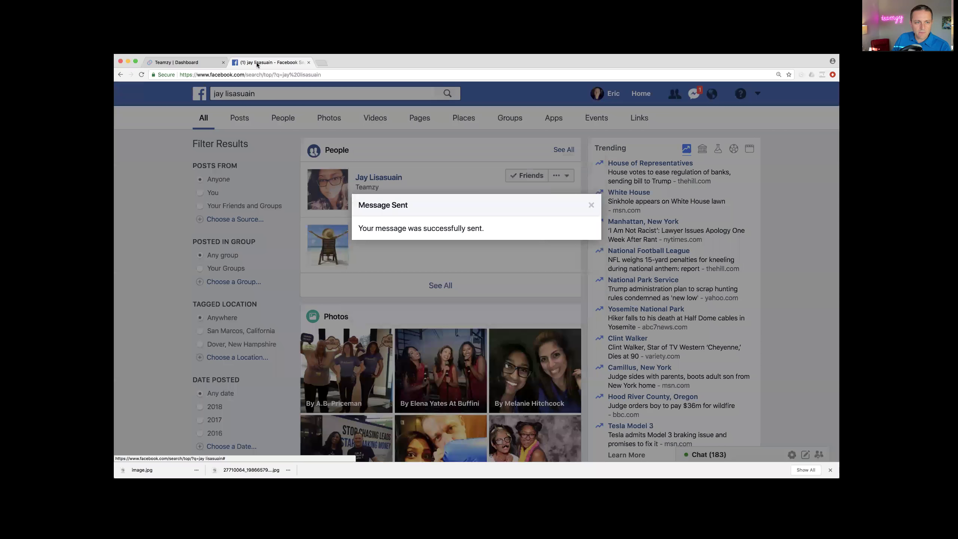
key(ctrl+shift+Tab)
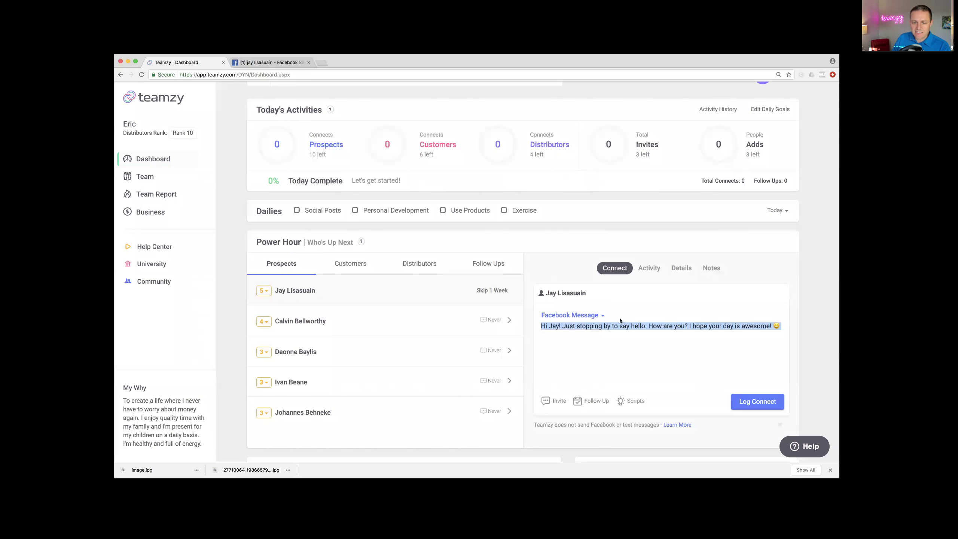
Log the first prospect's connect and paste the greeting into the next prospect's conversation log
click(620, 358)
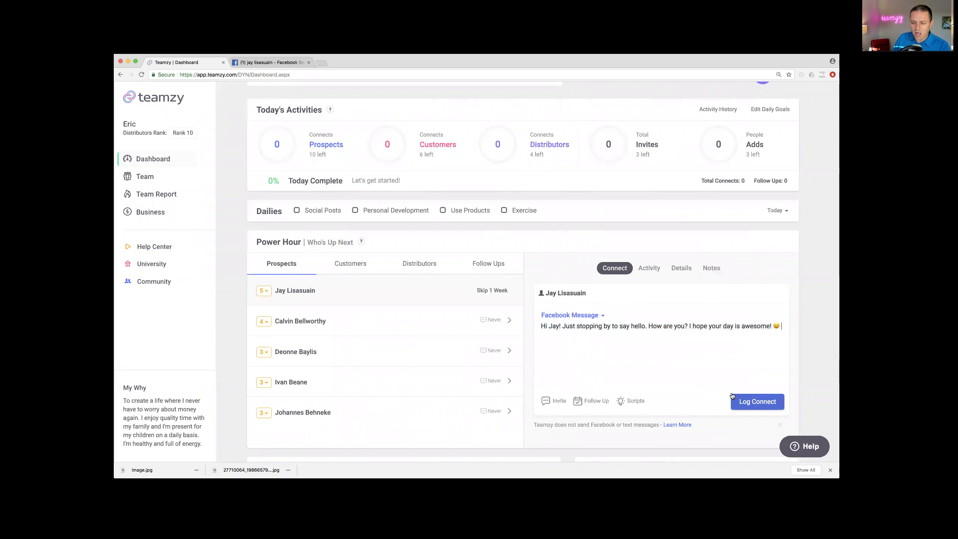
click(753, 405)
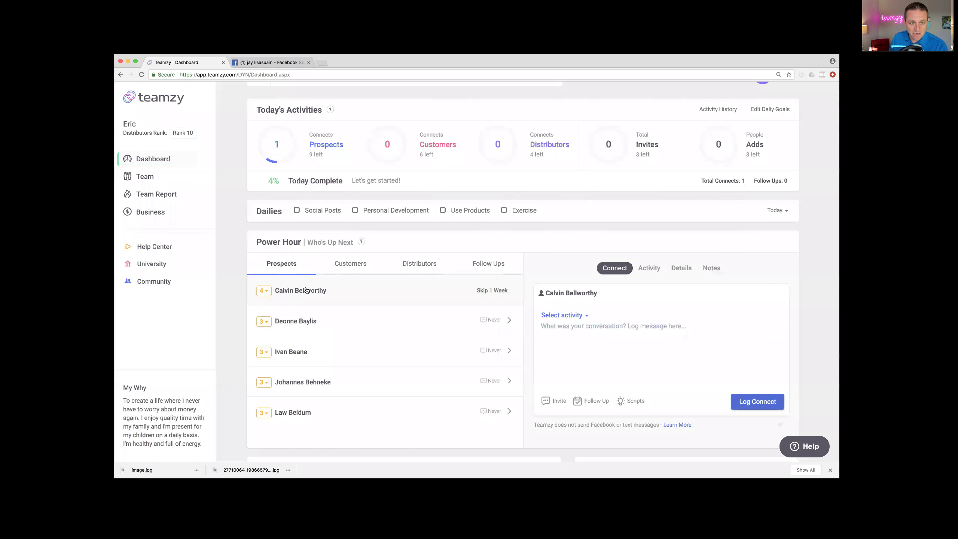
mouse_move(279, 142)
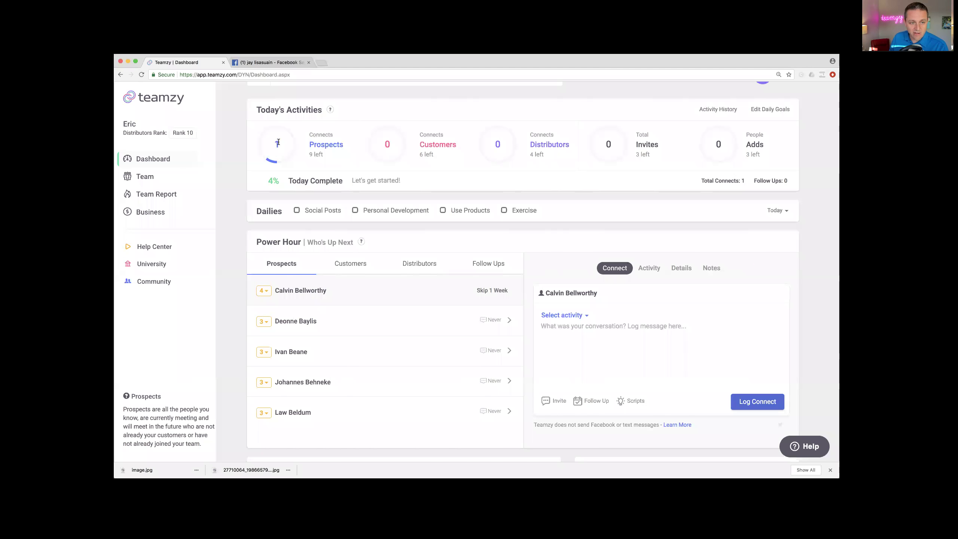
click(557, 334)
right_click(557, 334)
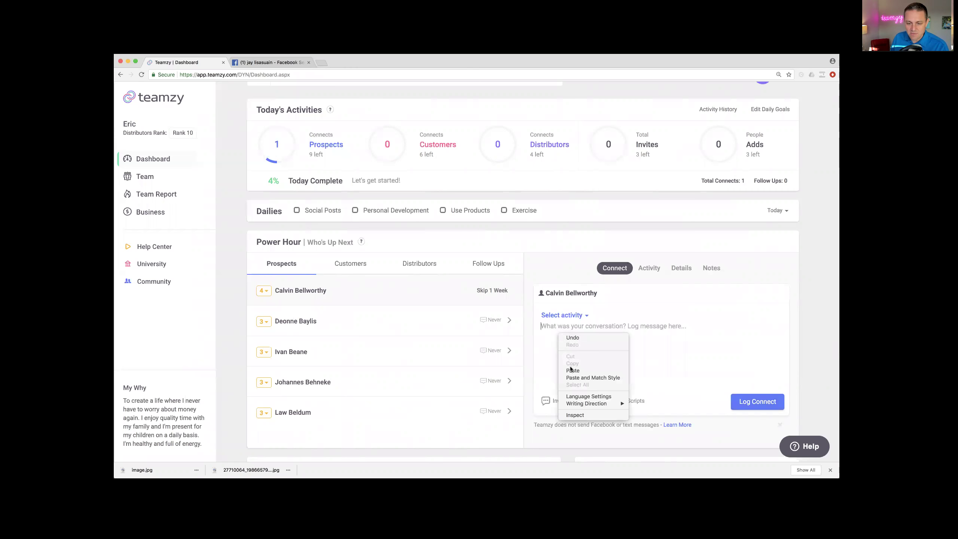
click(571, 365)
Swap in the second prospect's name, tag it Facebook Message, and log the connect
click(559, 325)
key(BackSpace)
key(BackSpace)
key(BackSpace)
text(Calvin)
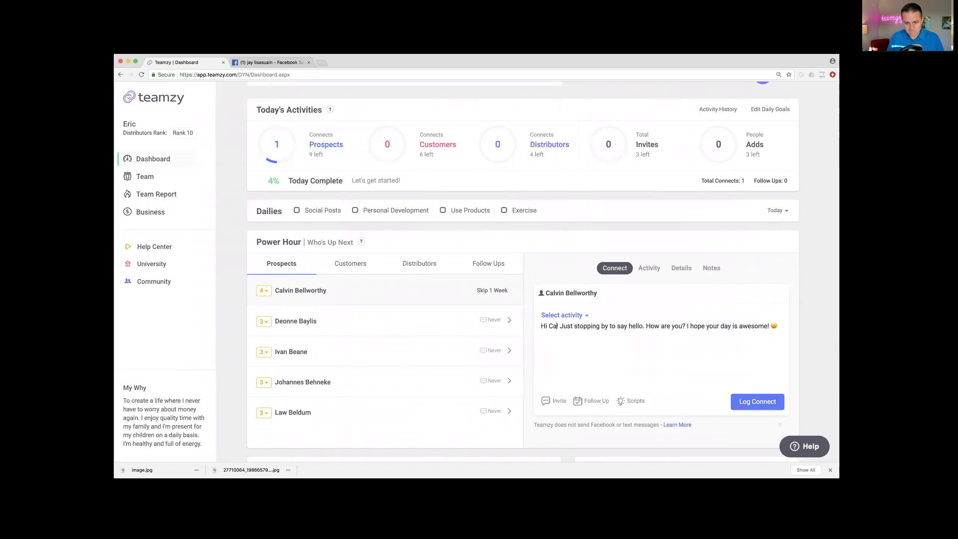
click(573, 334)
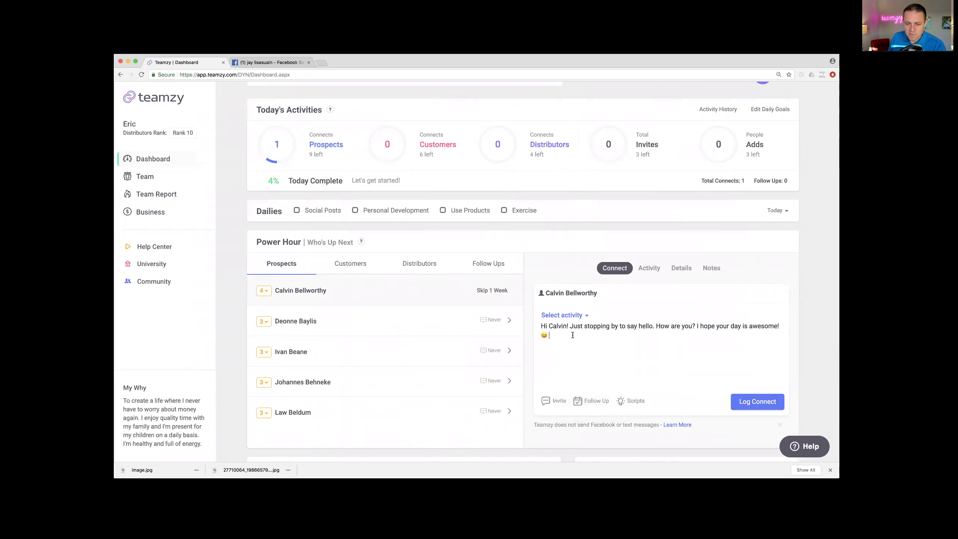
click(564, 315)
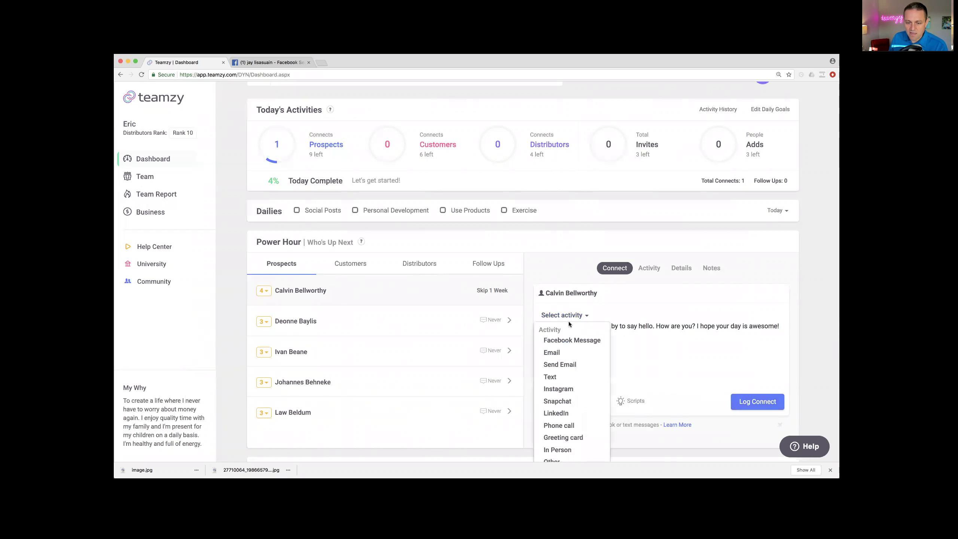
click(567, 339)
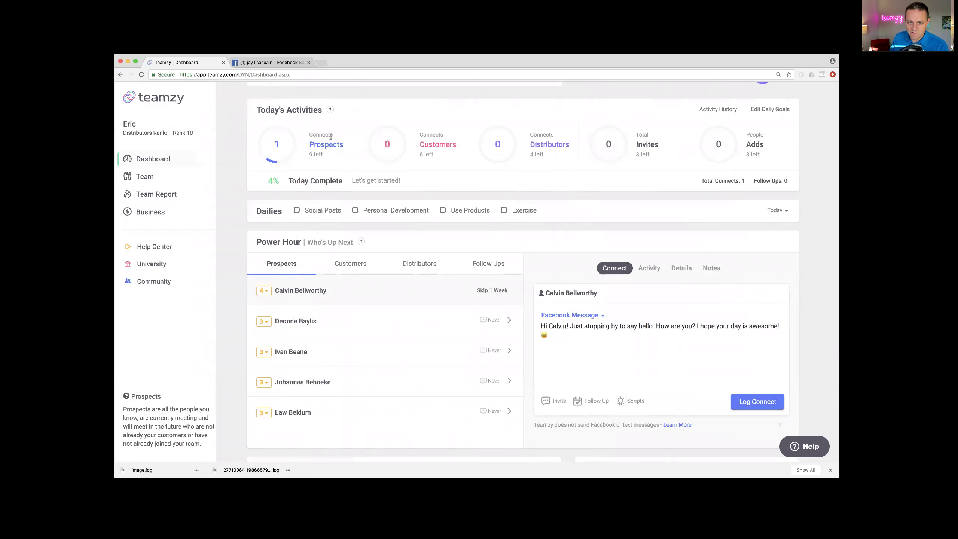
click(757, 401)
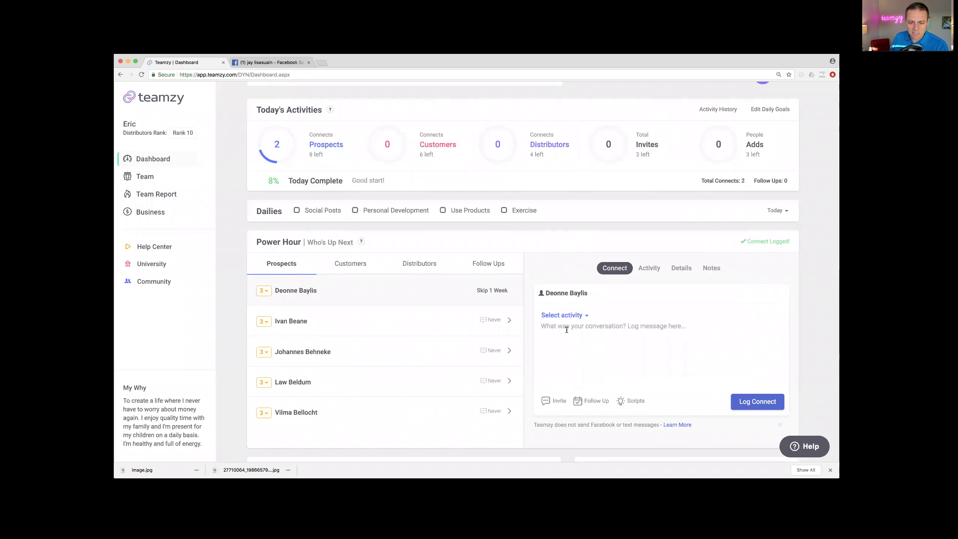
Paste the greeting, swap in the third prospect's name, tag it Facebook Message, and log it
right_click(566, 329)
click(581, 366)
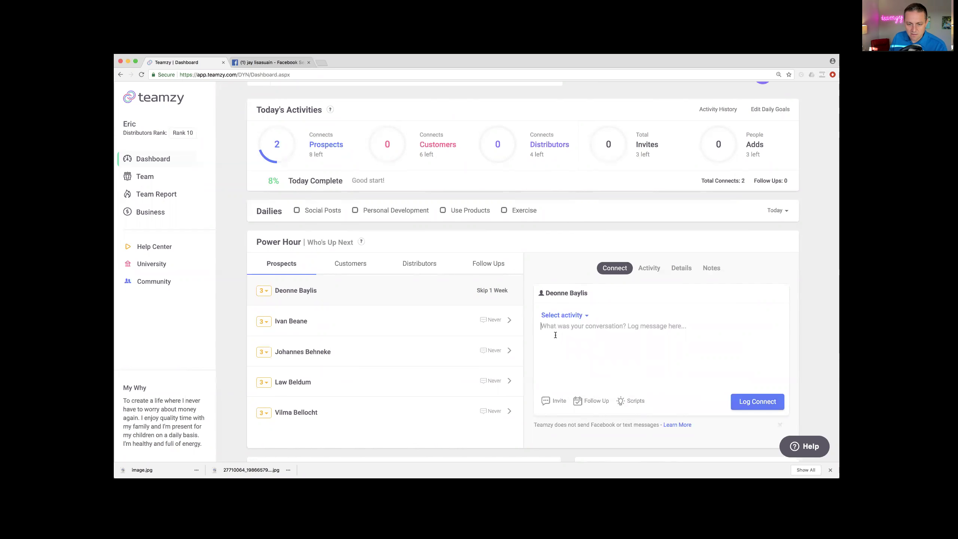
click(560, 325)
key(BackSpace)
key(BackSpace)
key(BackSpace)
text(Deonn)
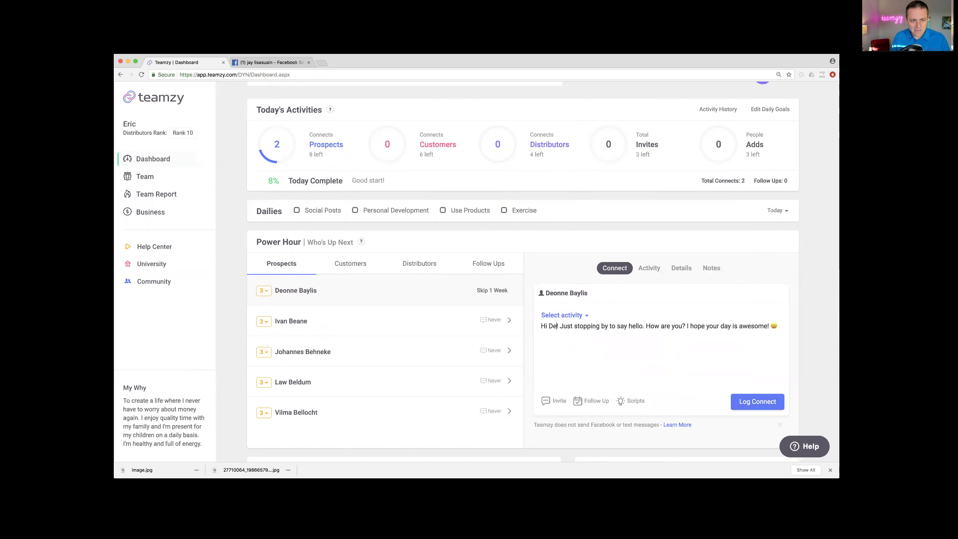
text(e!)
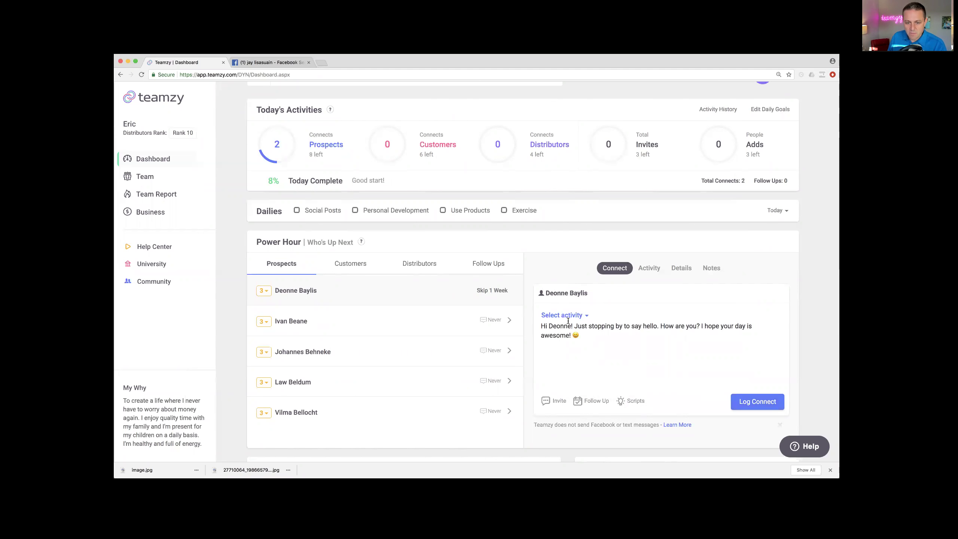
click(573, 319)
click(572, 340)
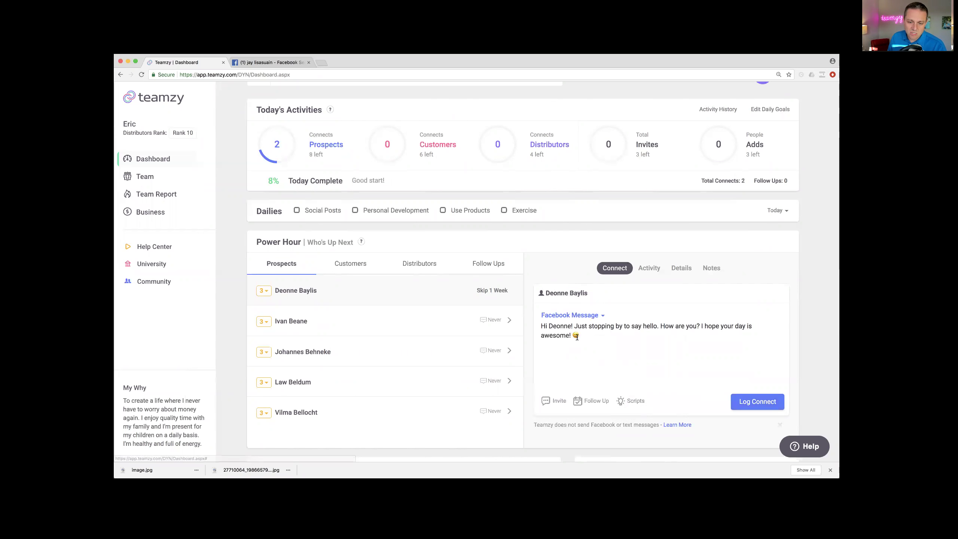
click(756, 402)
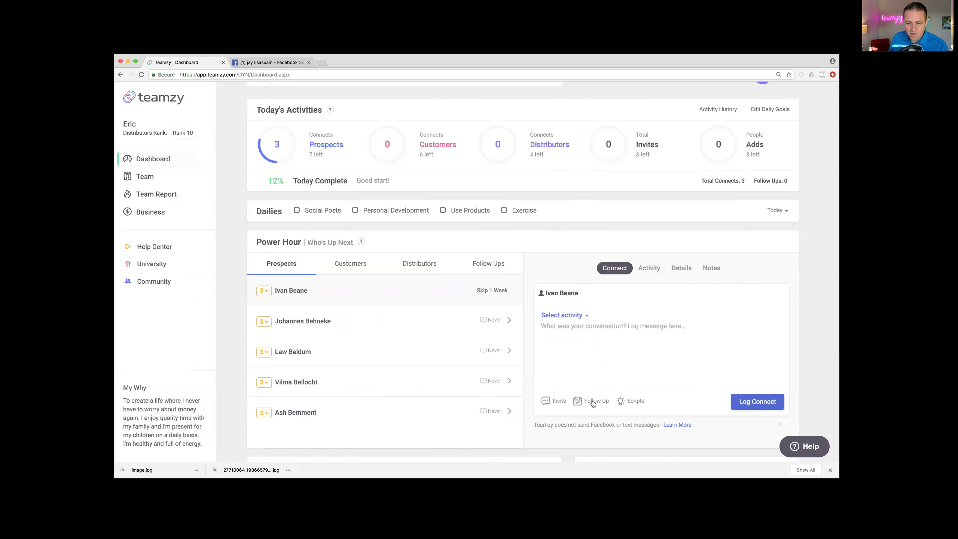
click(631, 400)
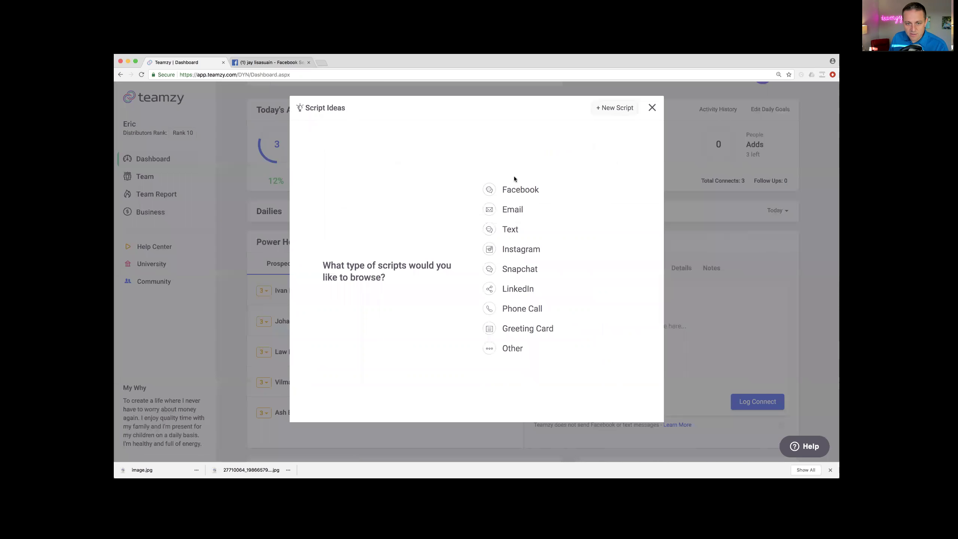
click(513, 189)
scroll(335, 320, down, 1)
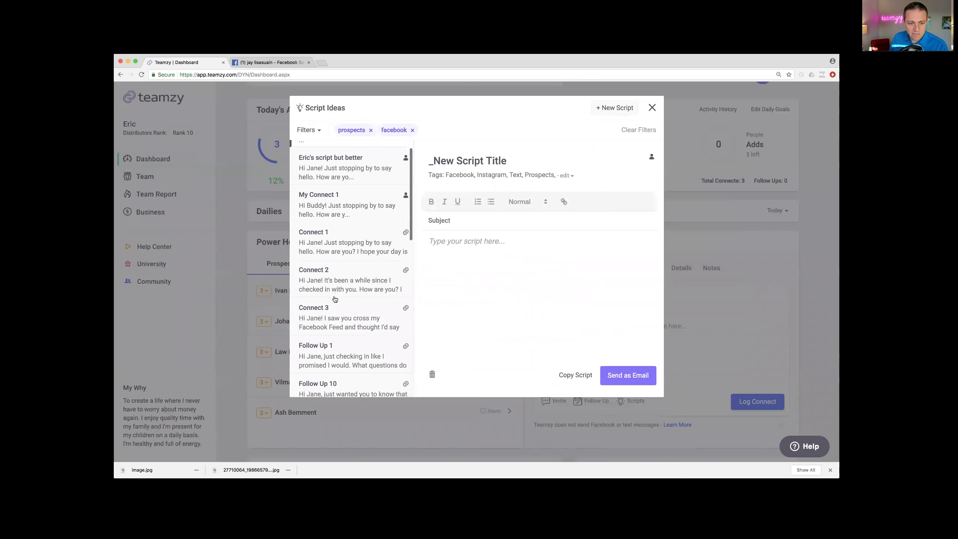
click(335, 320)
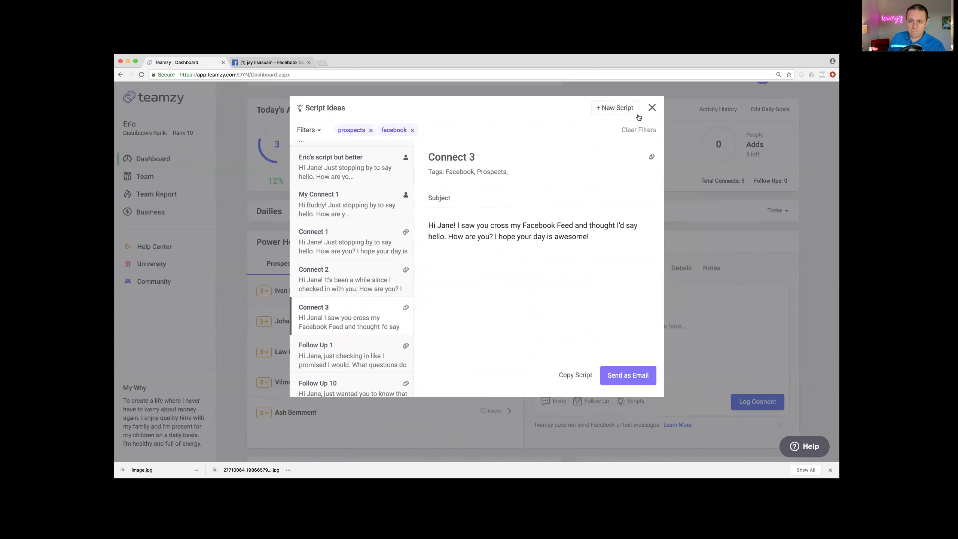
click(652, 108)
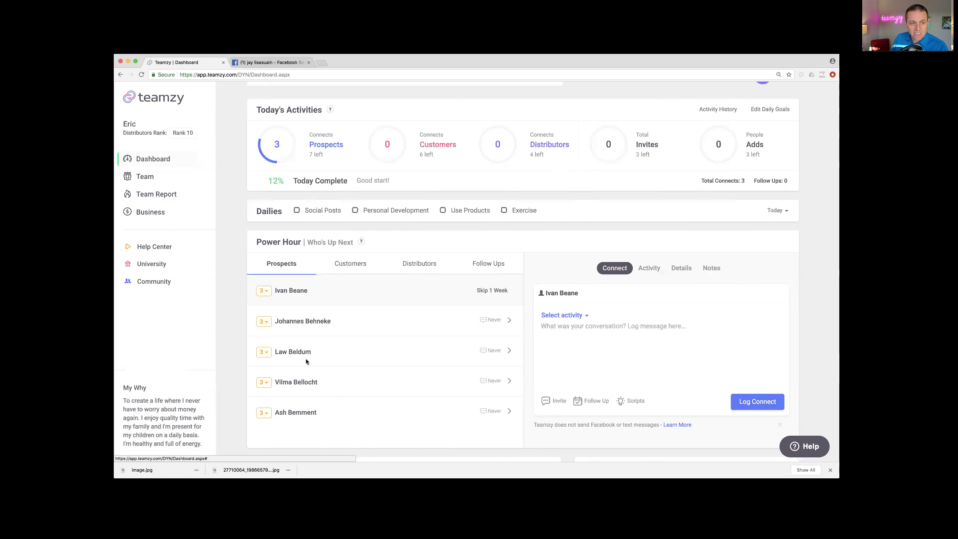
Switch to the Customers queue and copy the Facebook 'Connect with a Customer' script
click(352, 266)
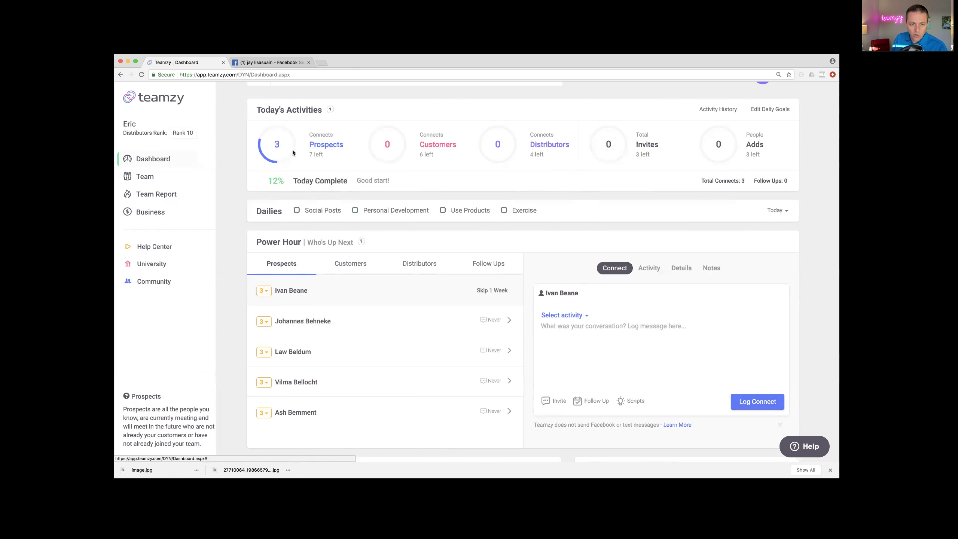
click(344, 270)
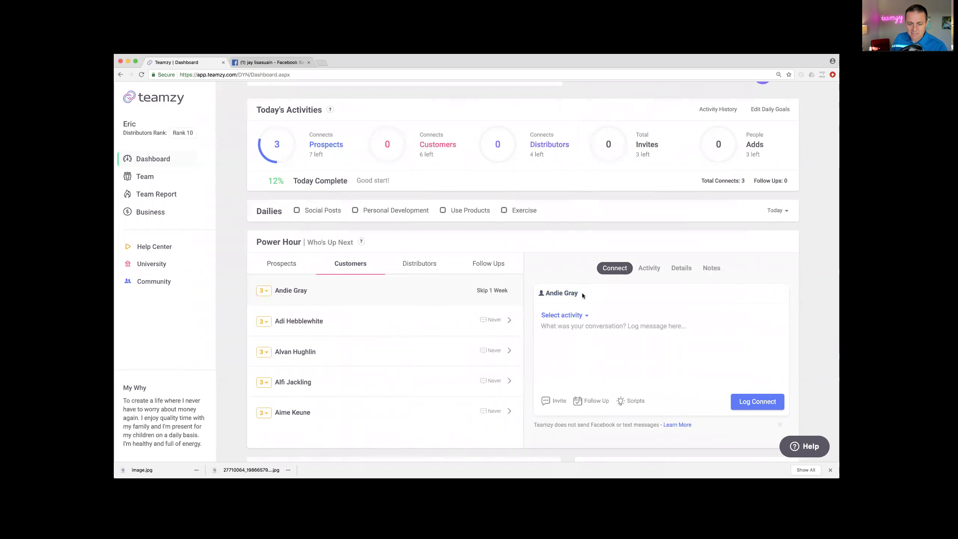
click(633, 401)
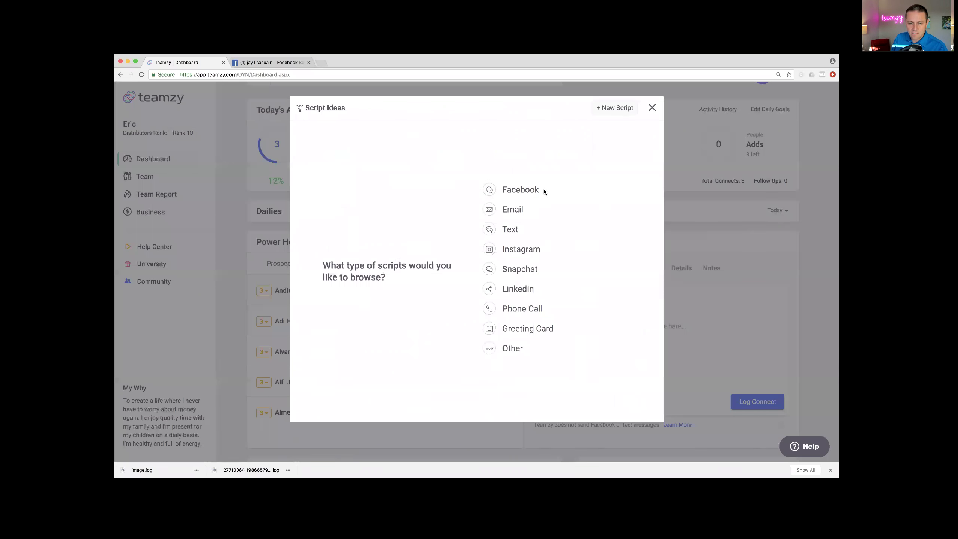
click(531, 190)
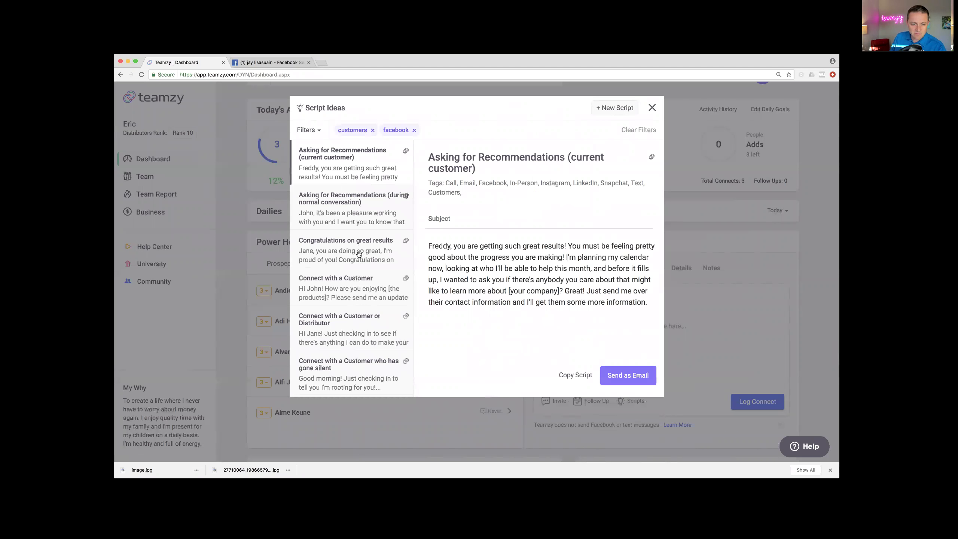
click(319, 295)
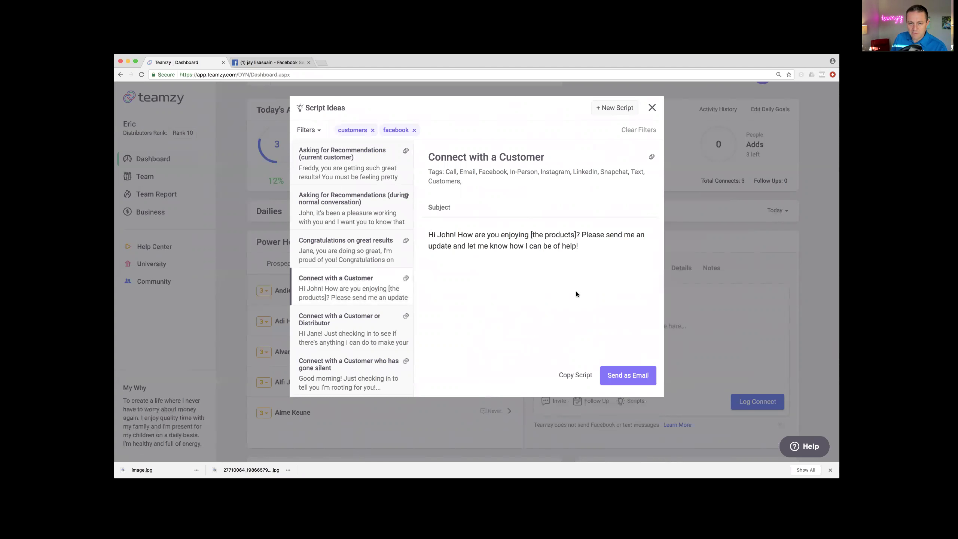
click(575, 374)
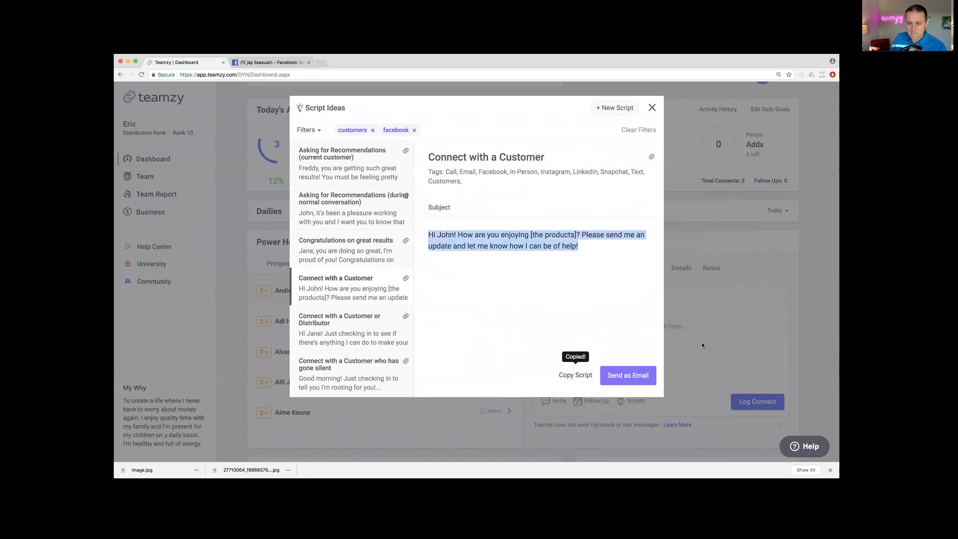
click(702, 343)
right_click(600, 329)
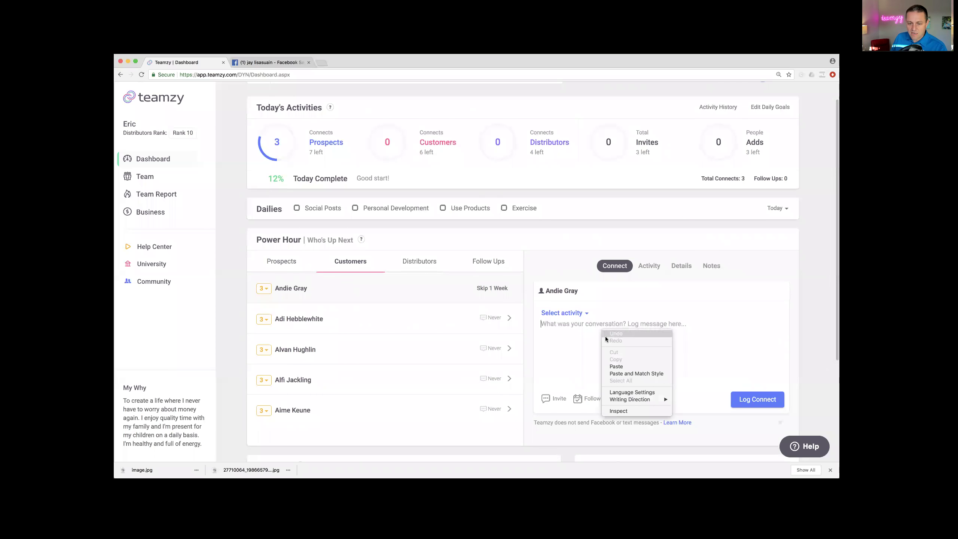
Paste the customer script into the log message, filling in the customer's first name and 'your Lash Boost'
key(Escape)
key(super+v)
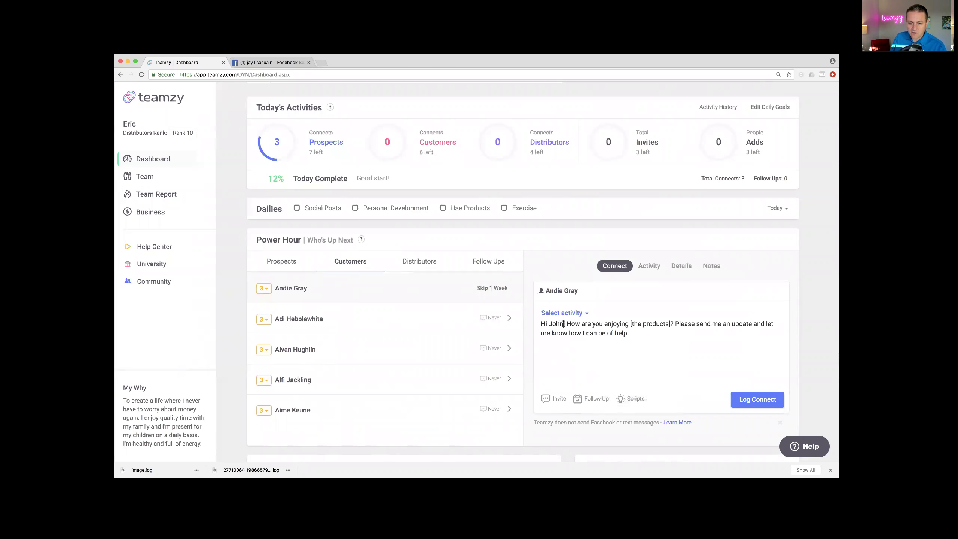
text(Jo)
key(BackSpace)
key(BackSpace)
text(Andie)
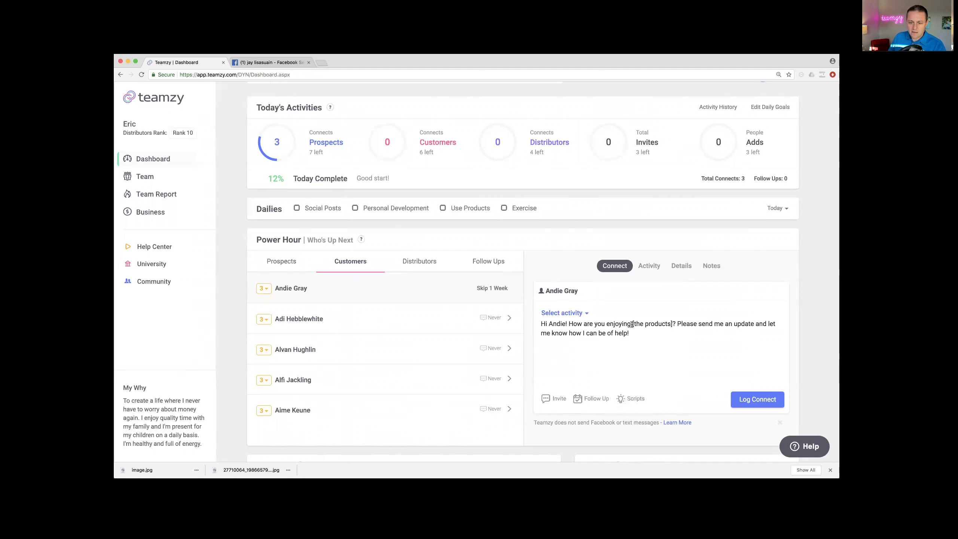
drag(632, 323, 670, 323)
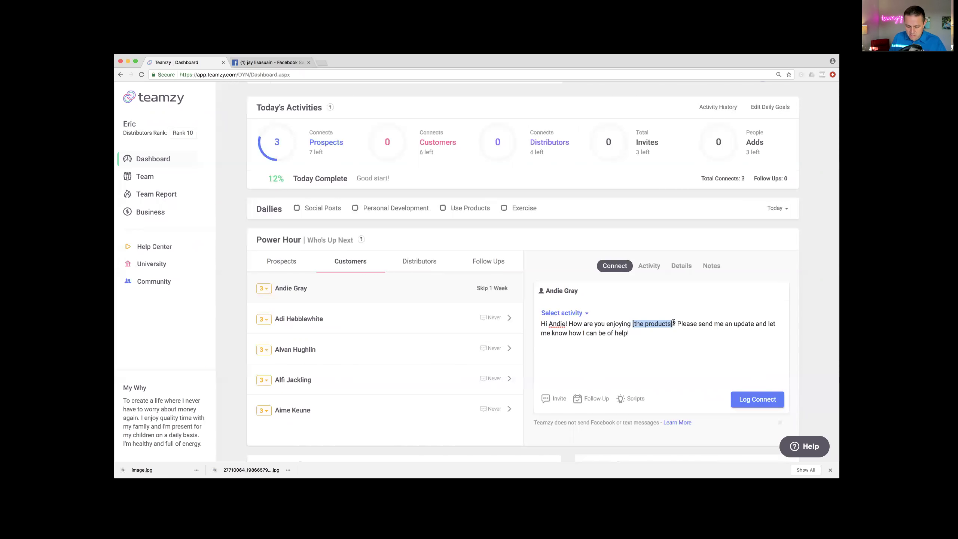
text(your Lash Boost)
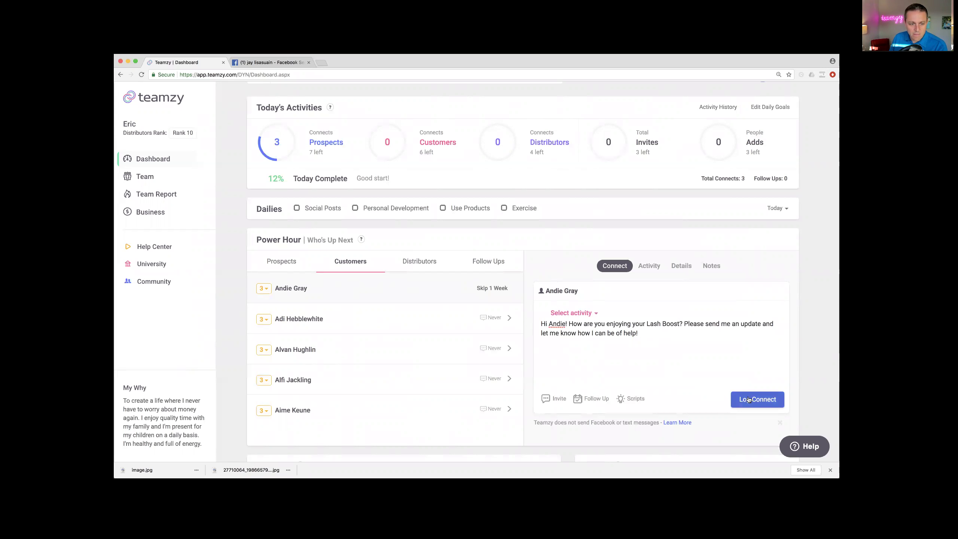
Log the message as a Facebook Message connect, bringing customer connects to 1
click(578, 313)
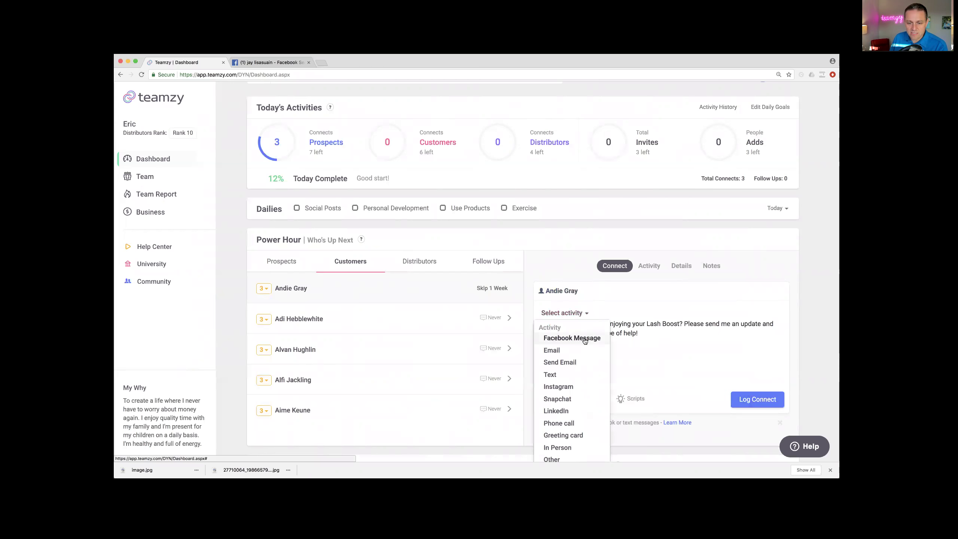
click(584, 338)
click(756, 399)
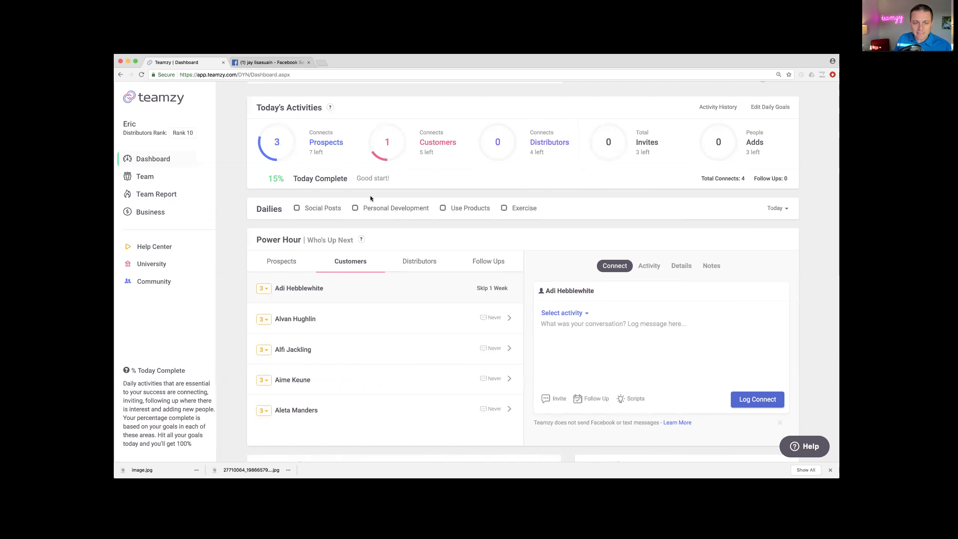
Switch Power Hour to the Distributors queue of five ranked contacts
click(421, 263)
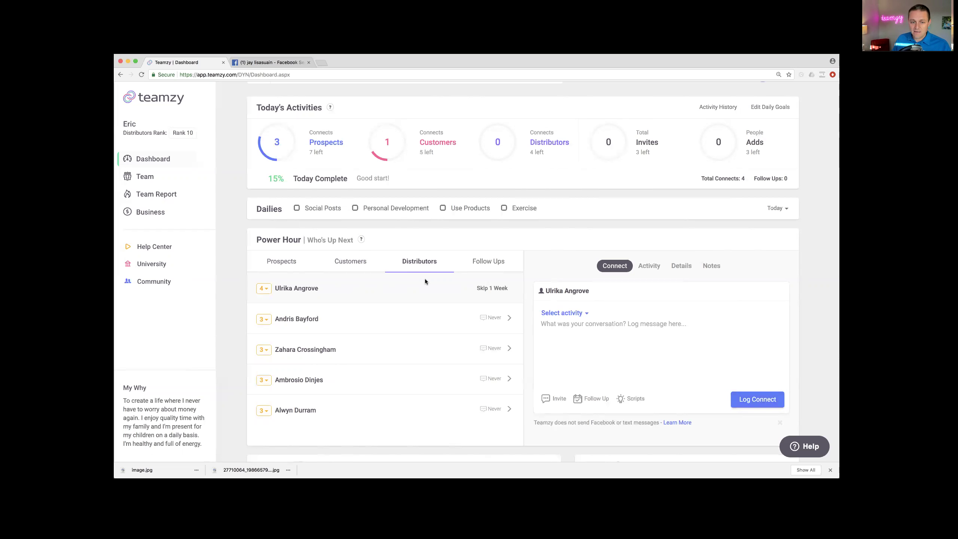
Check that no follow-ups are listed, then return to the Prospects queue
click(479, 263)
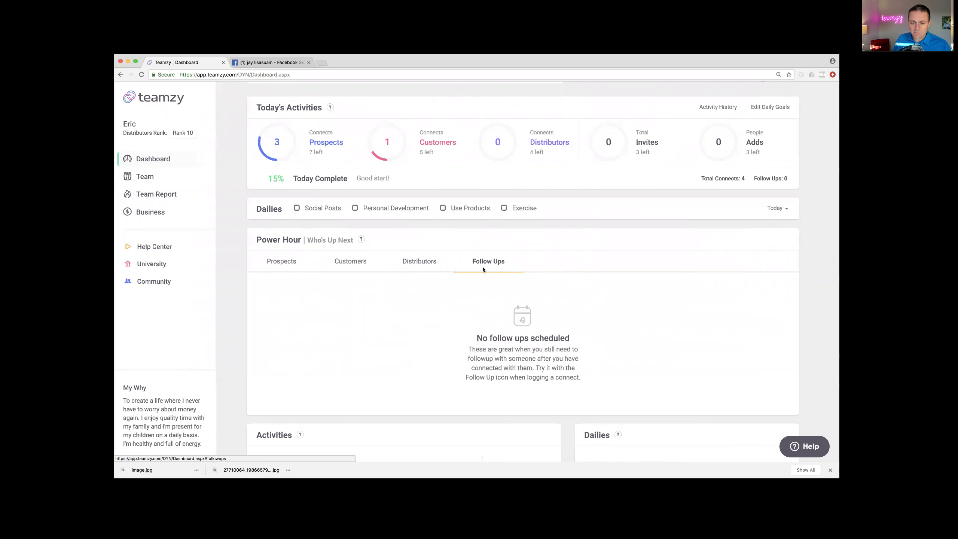
click(276, 268)
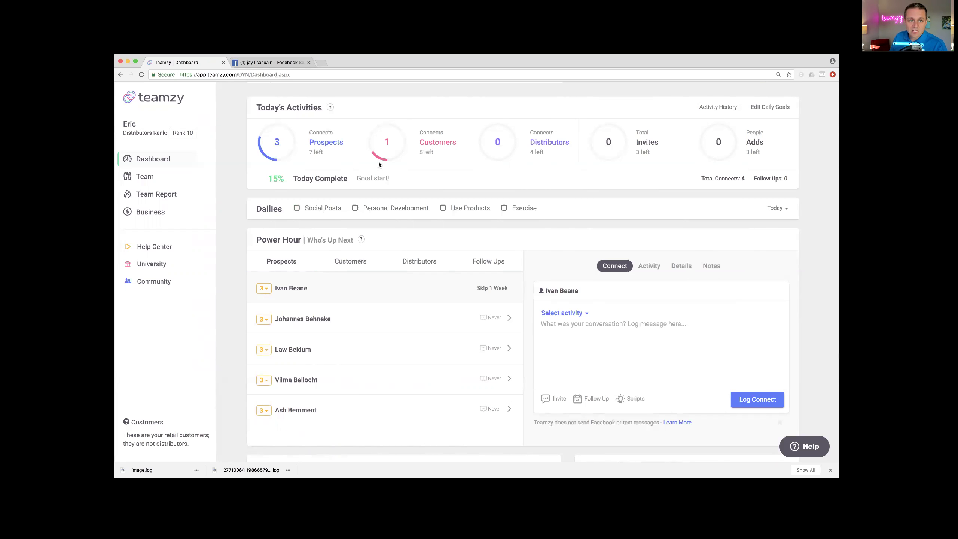
scroll(318, 151, up, 2)
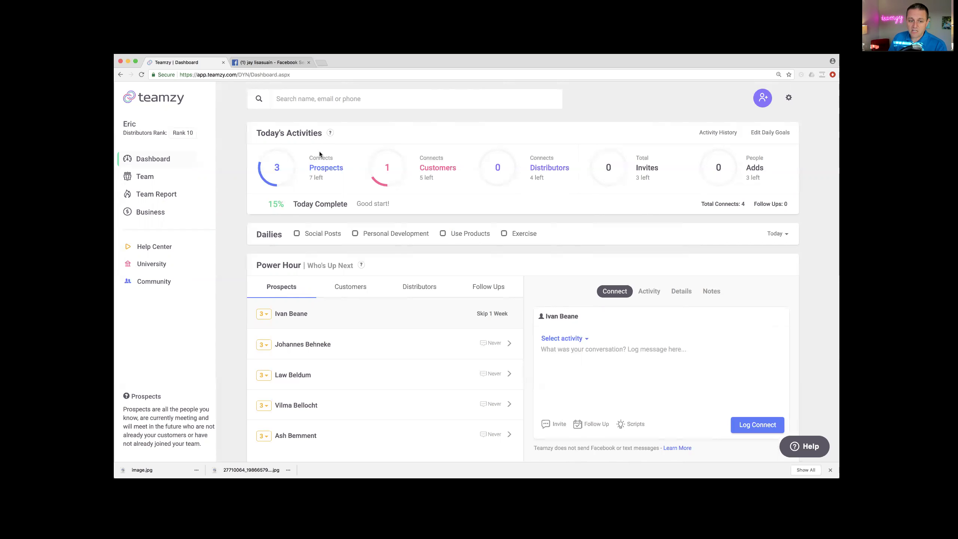
Search for the contact by name and start a new connect on their record
click(312, 97)
text(jay)
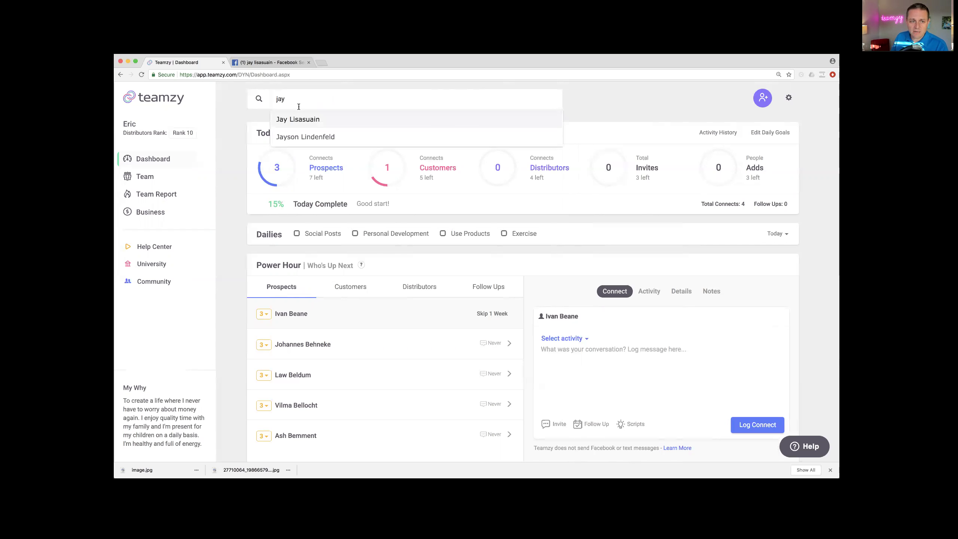
click(296, 115)
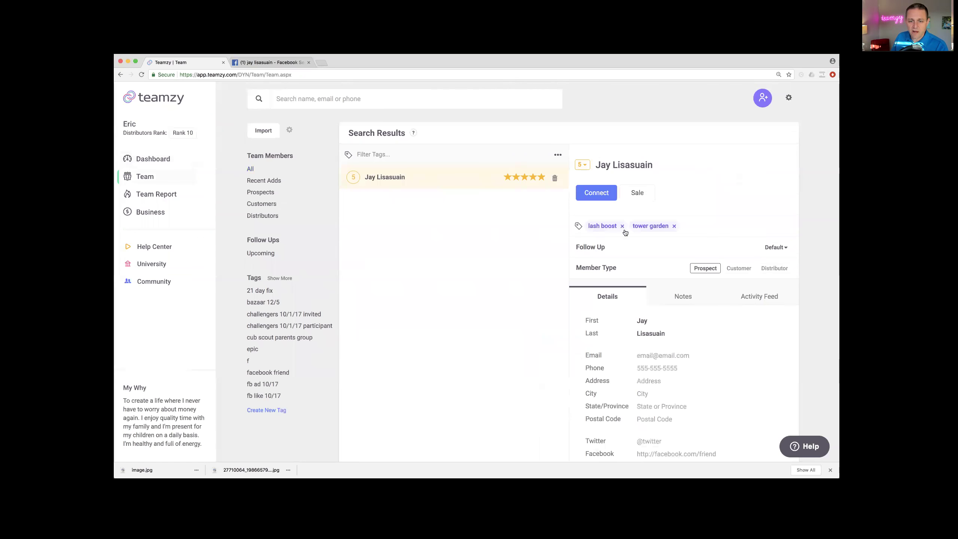
click(608, 200)
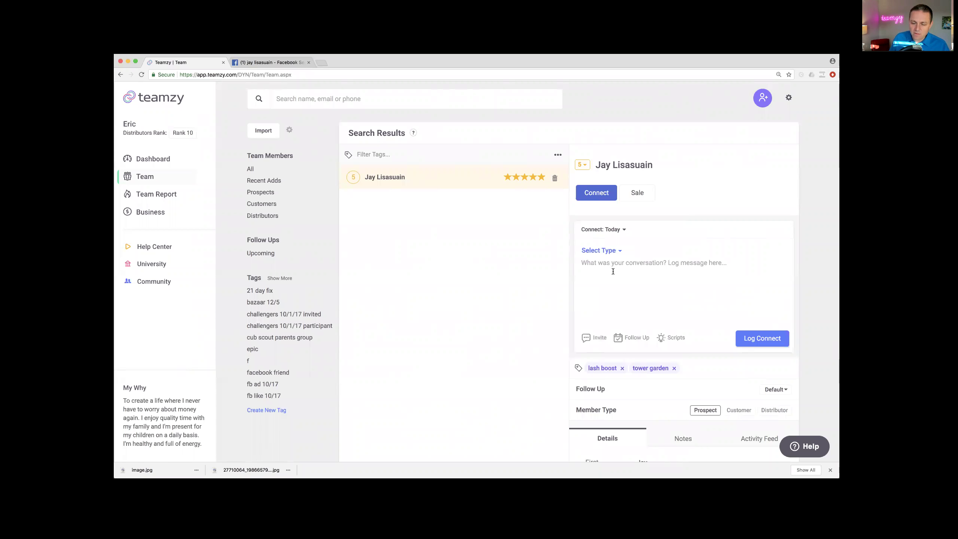
Set the connect's conversation type to Email and its invite to Business Opportunity Meeting
click(617, 252)
click(605, 278)
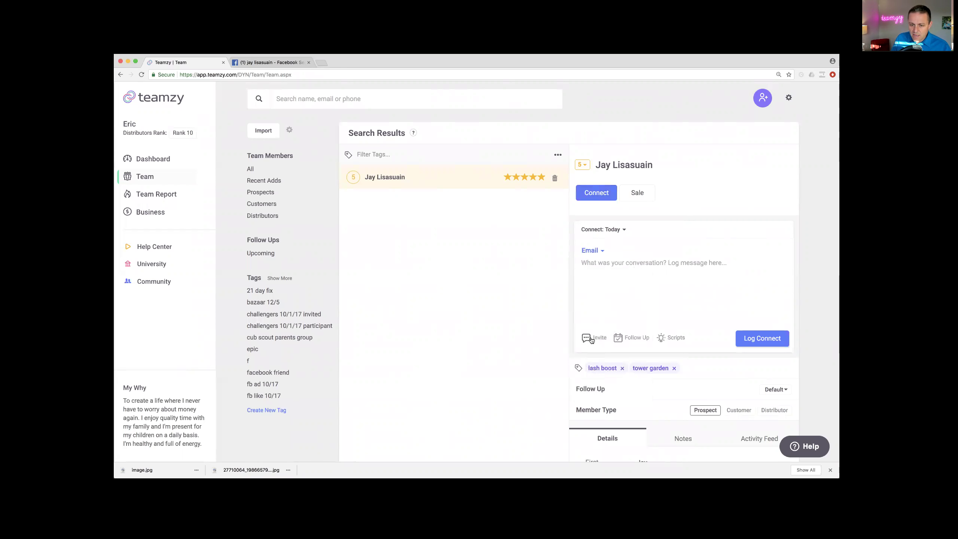
click(585, 338)
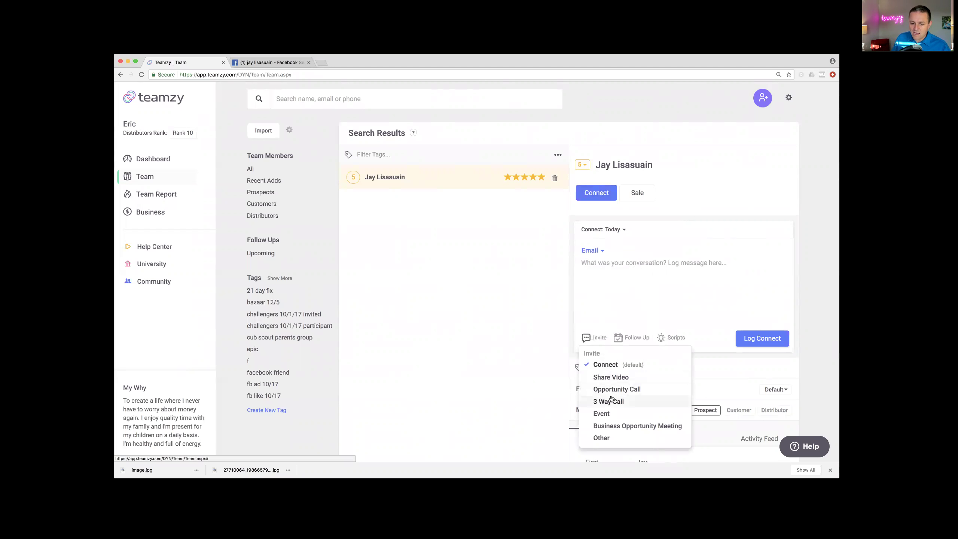
click(612, 426)
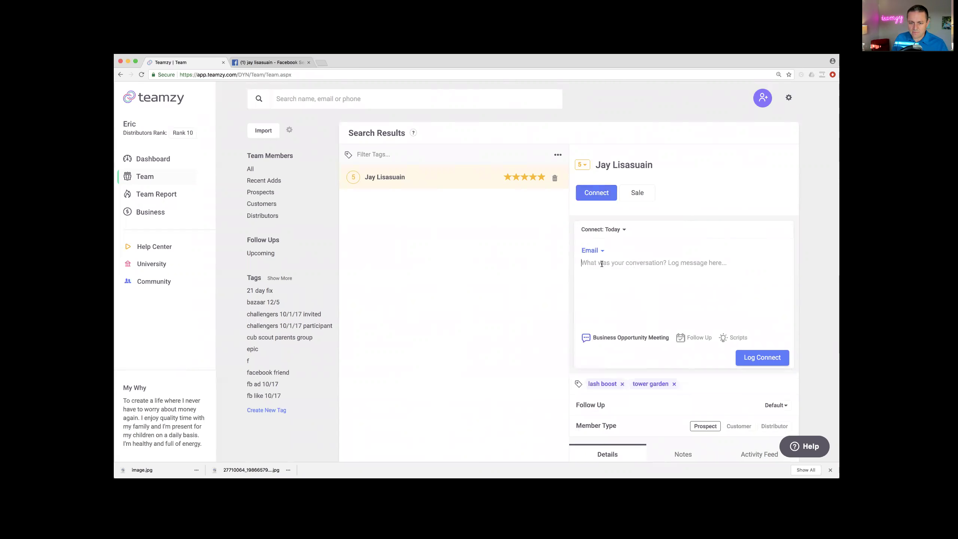
Log the invite with the note 'Bus Opp invite' and a follow-up set for Tomorrow
text(Bus)
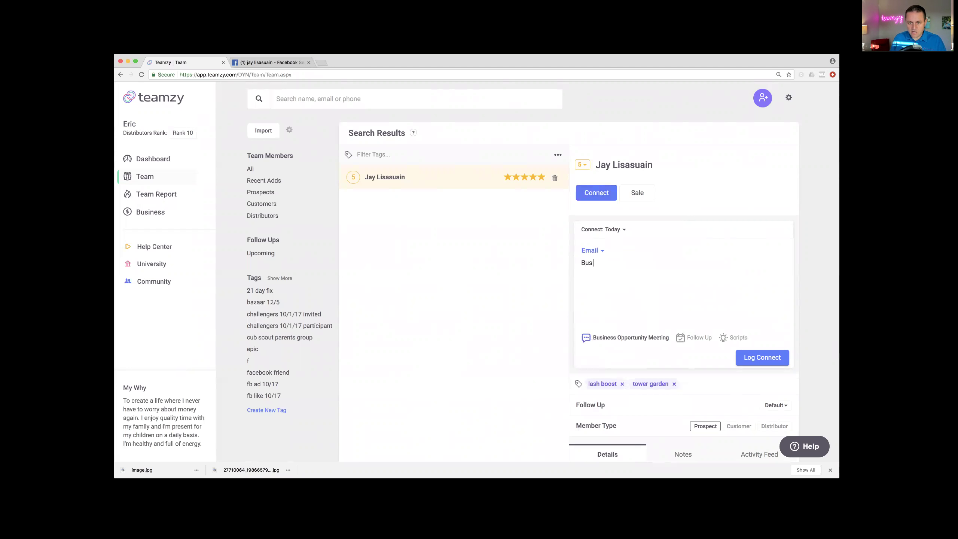
text( Opp invite)
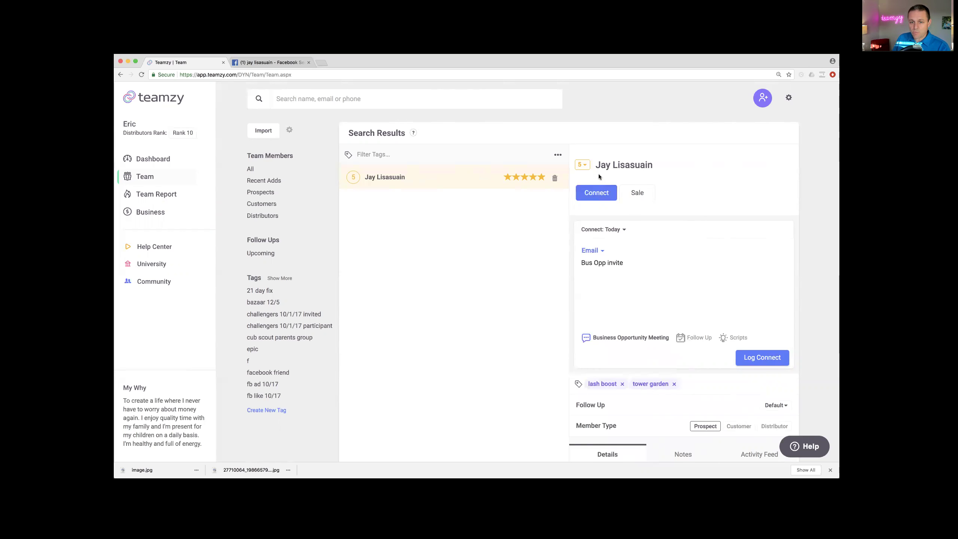
click(696, 340)
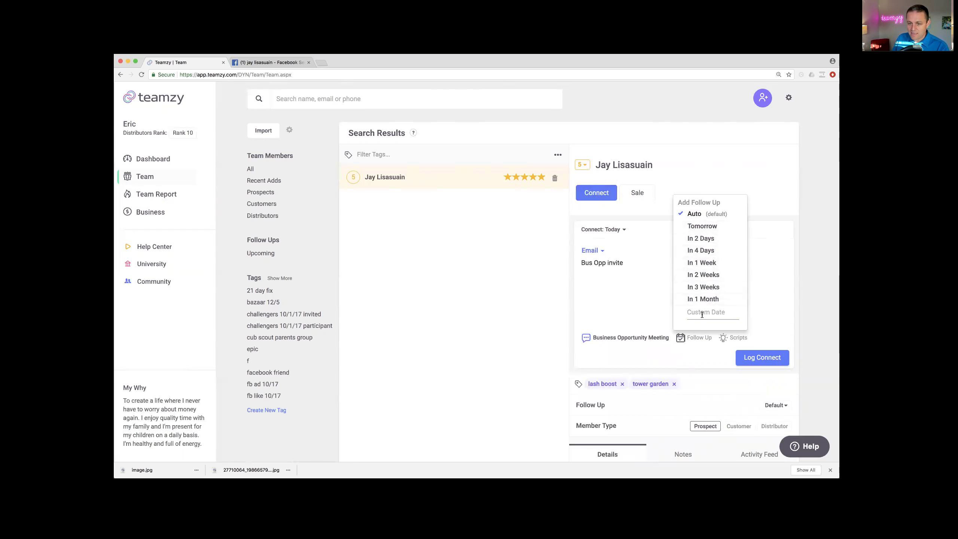
click(693, 225)
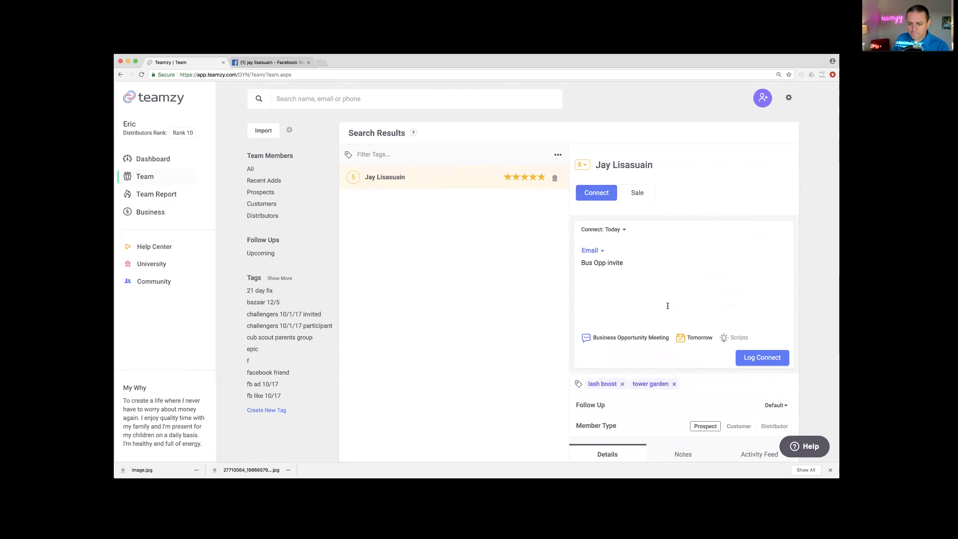
click(763, 364)
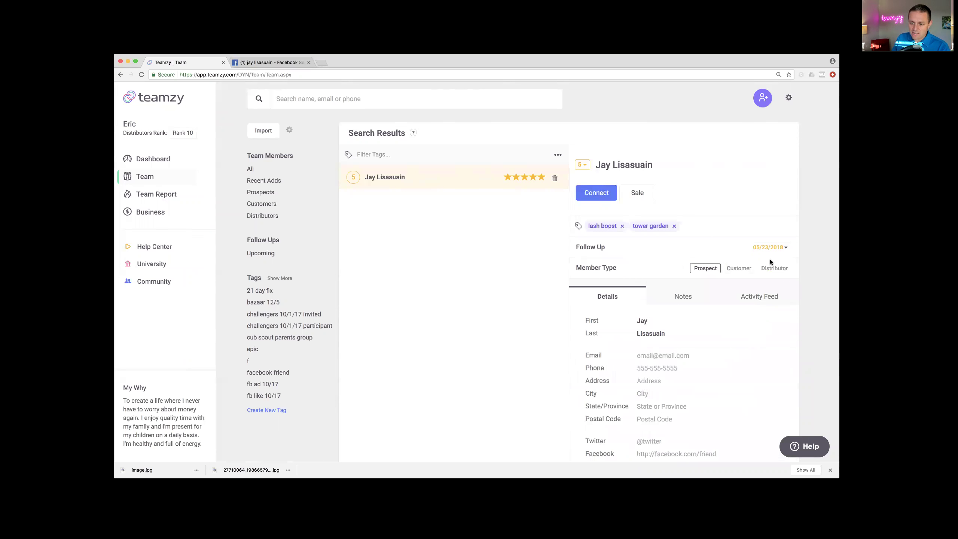
Show the dashboard's Power Hour follow-ups, with the contact due Tomorrow
click(196, 158)
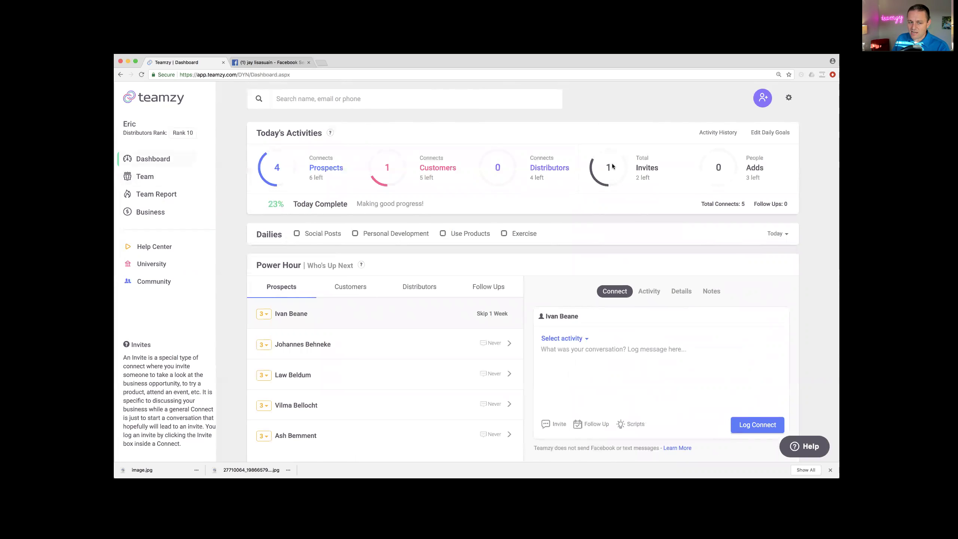
click(489, 286)
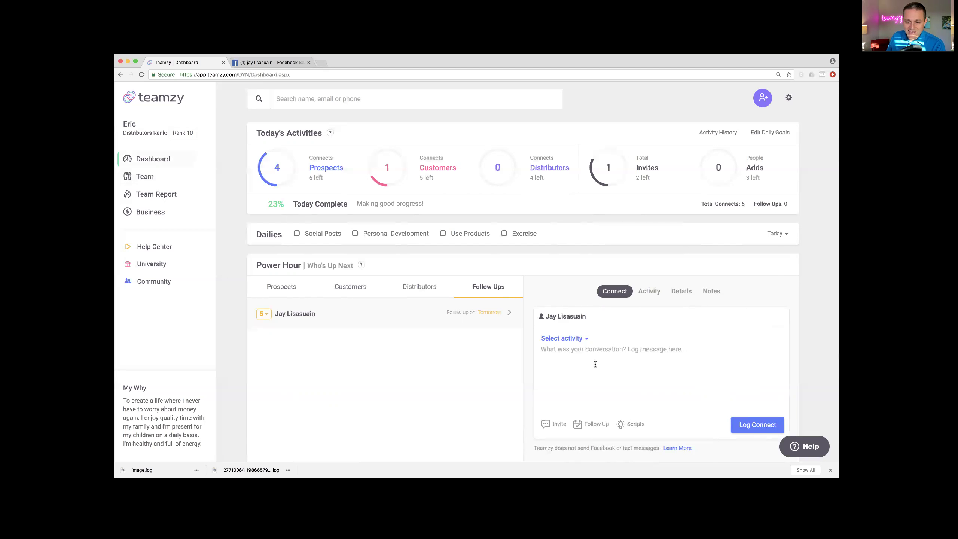
Copy the Facebook 'Follow Up 1' script and paste it into the prospect's log message
scroll(594, 363, down, 1)
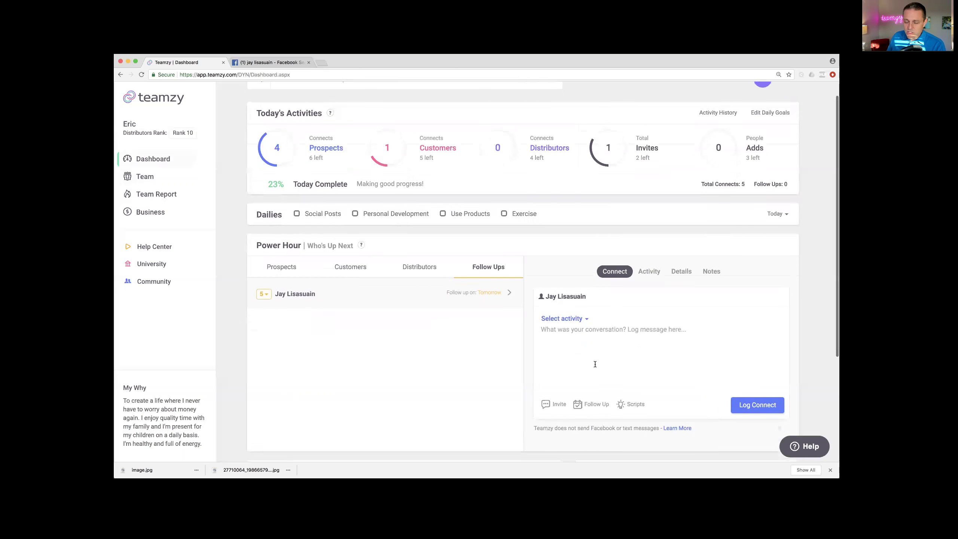
click(628, 402)
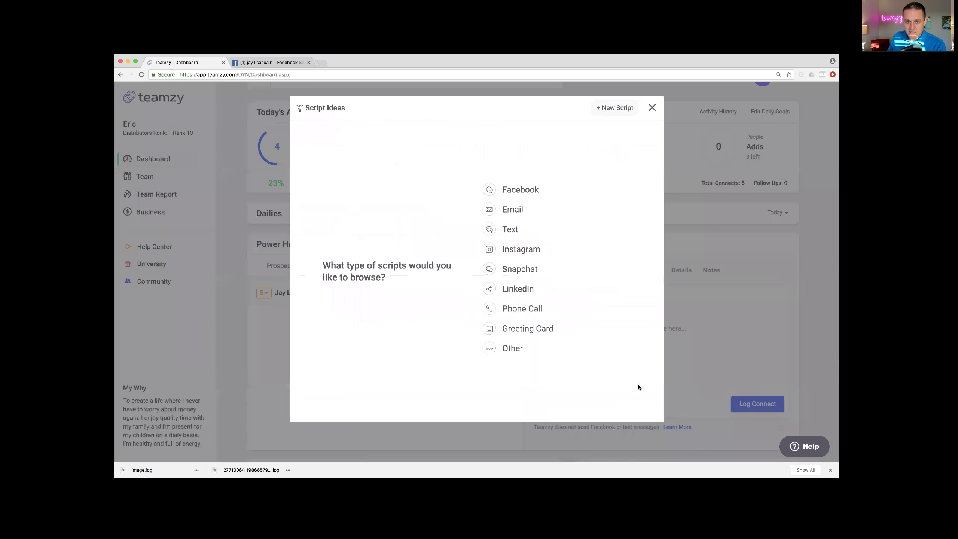
click(521, 190)
scroll(343, 242, down, 5)
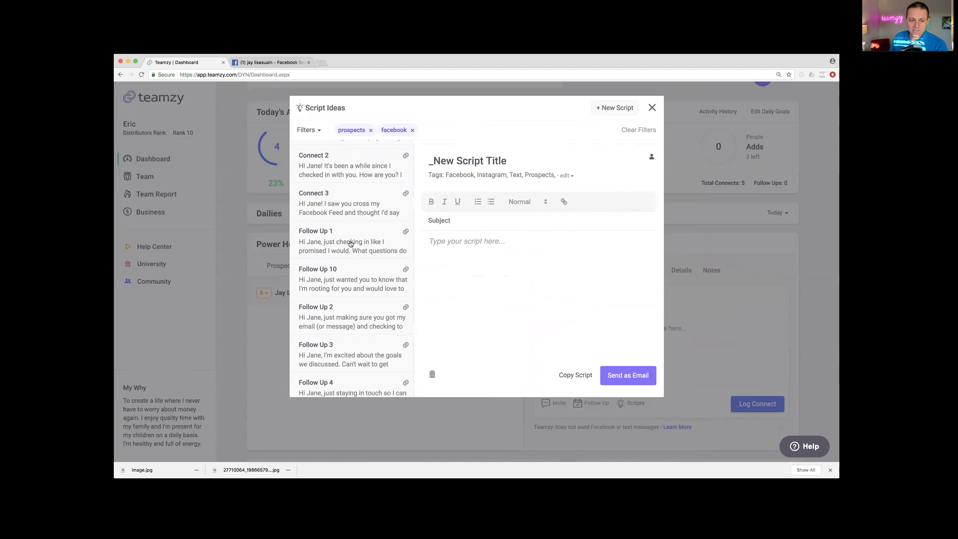
click(350, 243)
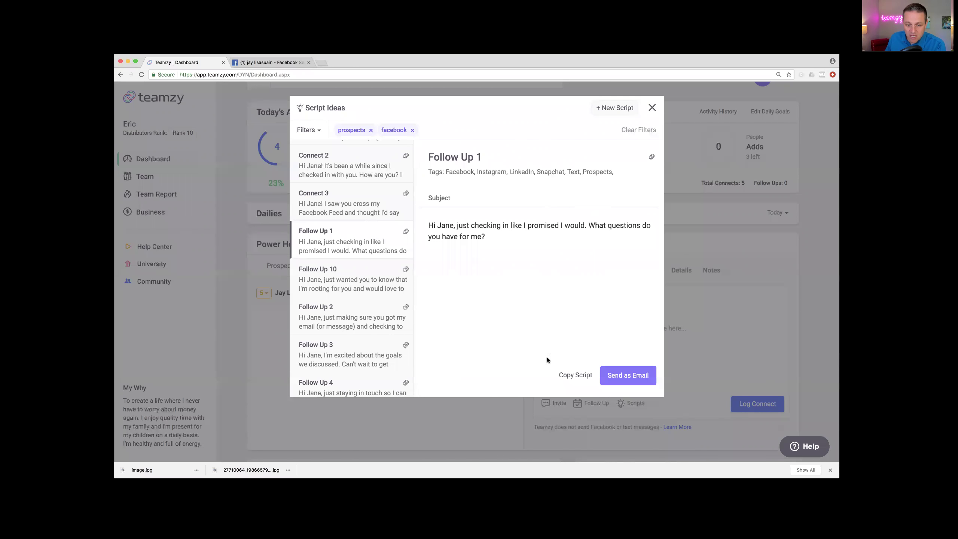
click(570, 375)
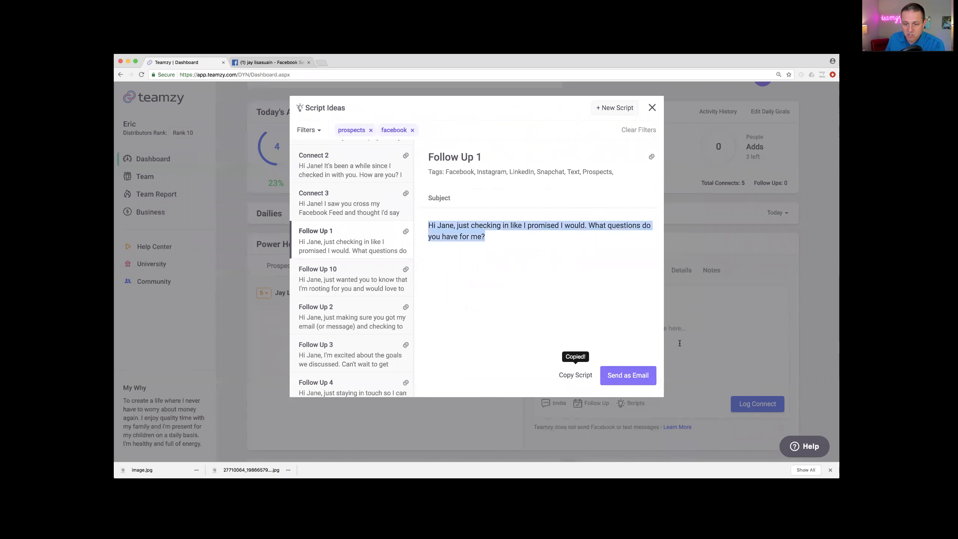
right_click(554, 326)
click(576, 364)
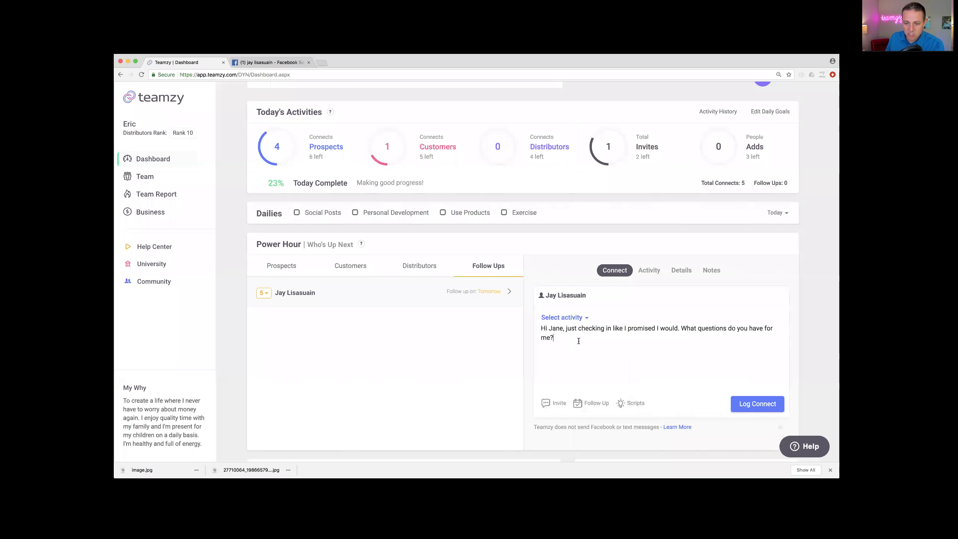
Correct the greeting's placeholder to the prospect's first name
click(562, 327)
key(BackSpace)
key(BackSpace)
text(y)
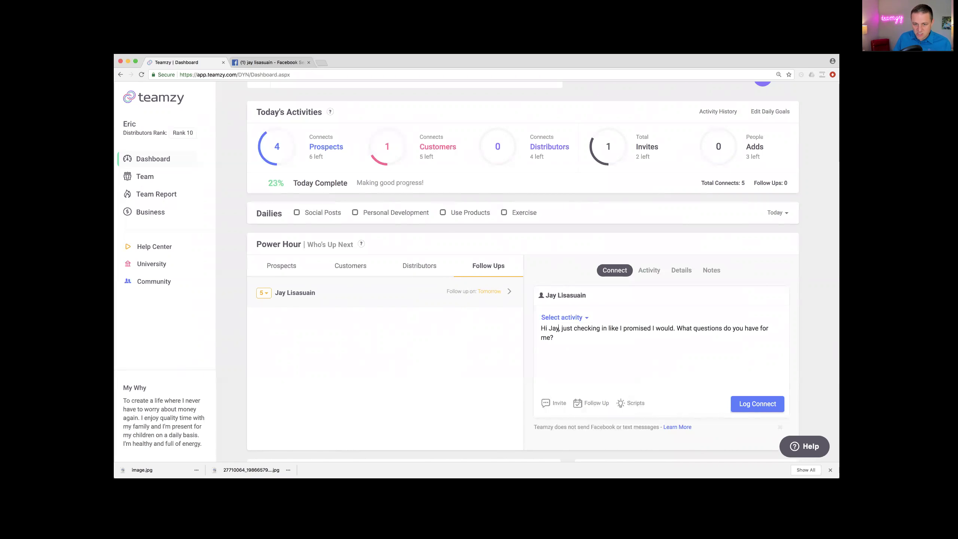
Copy the whole personalized message and bring up the Facebook search results
click(558, 333)
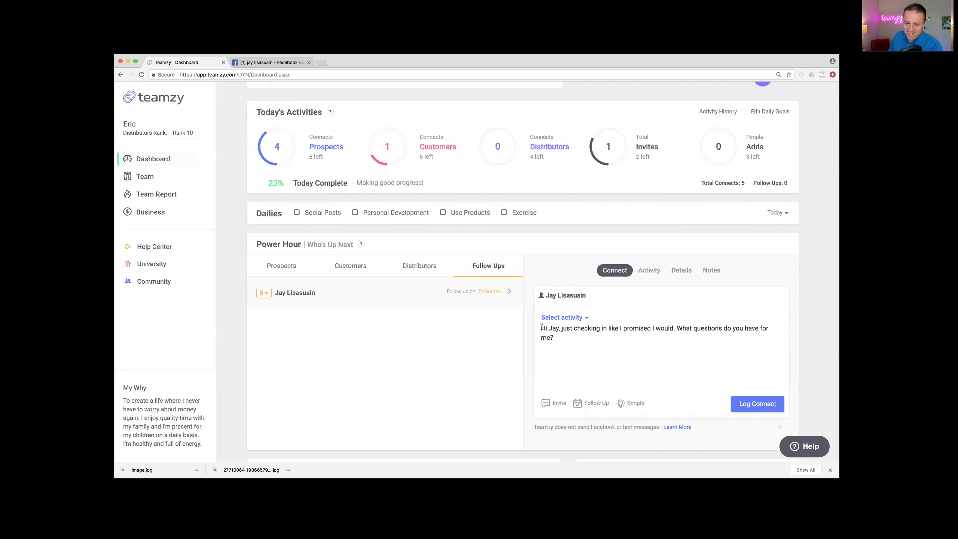
drag(542, 326, 554, 338)
right_click(548, 335)
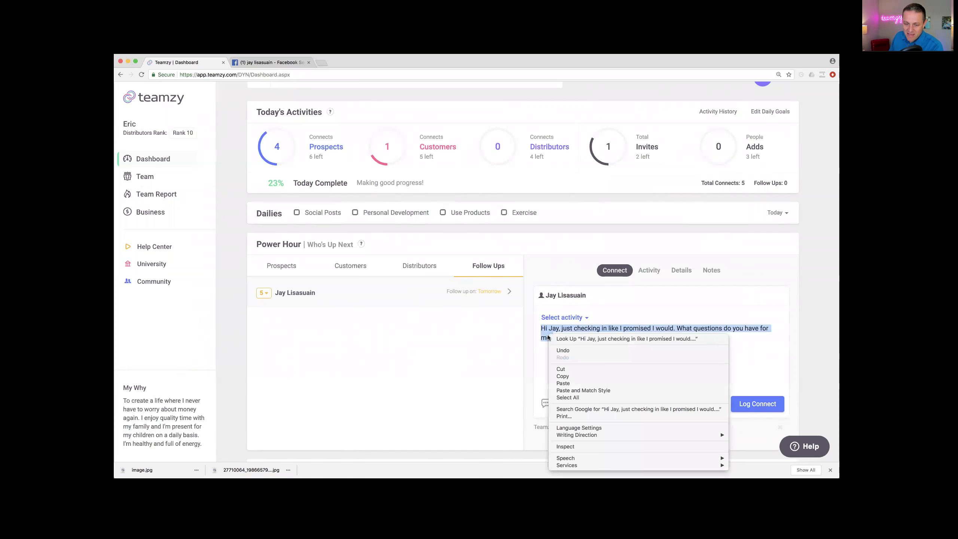
click(570, 375)
click(258, 63)
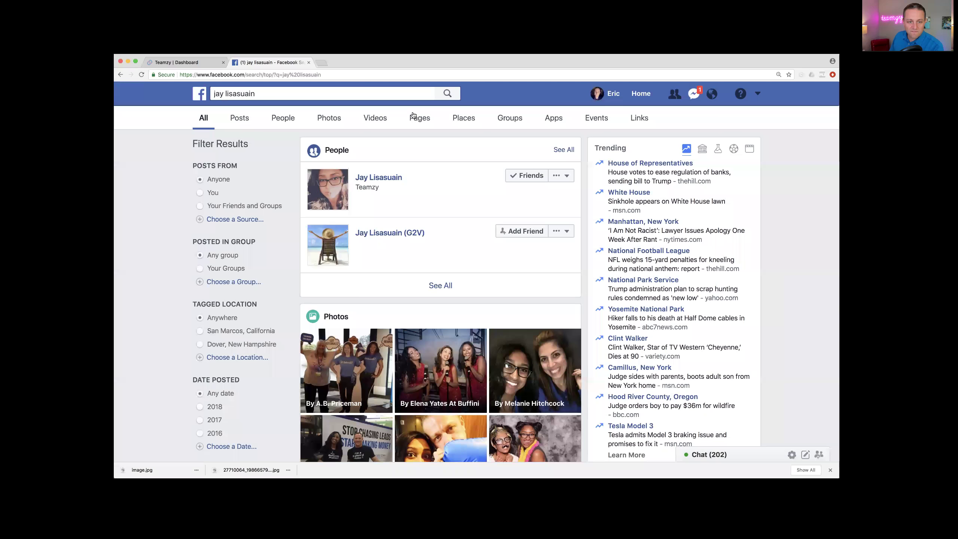
Send the pasted follow-up as a new Facebook message to the prospect, then return to Teamzy
click(561, 176)
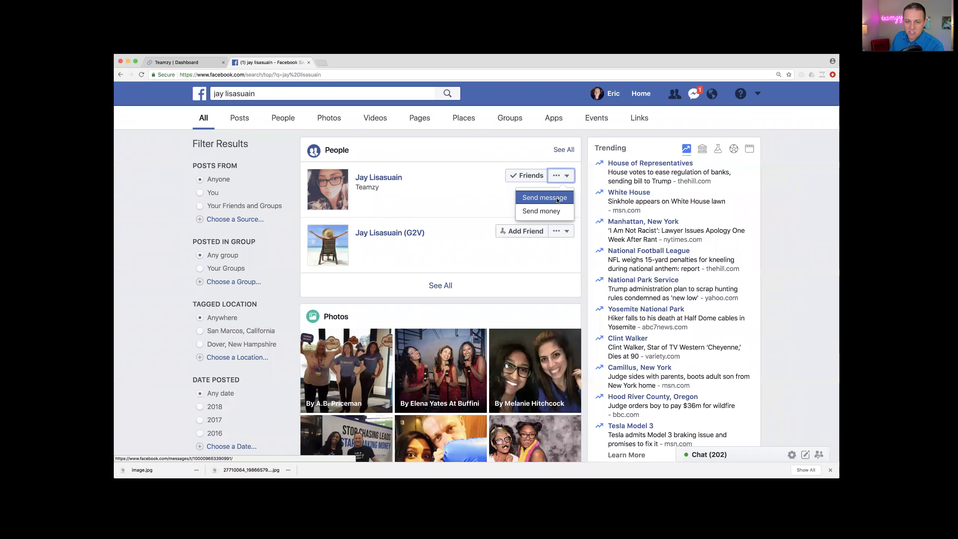
click(557, 198)
right_click(423, 217)
click(449, 255)
click(588, 300)
click(184, 63)
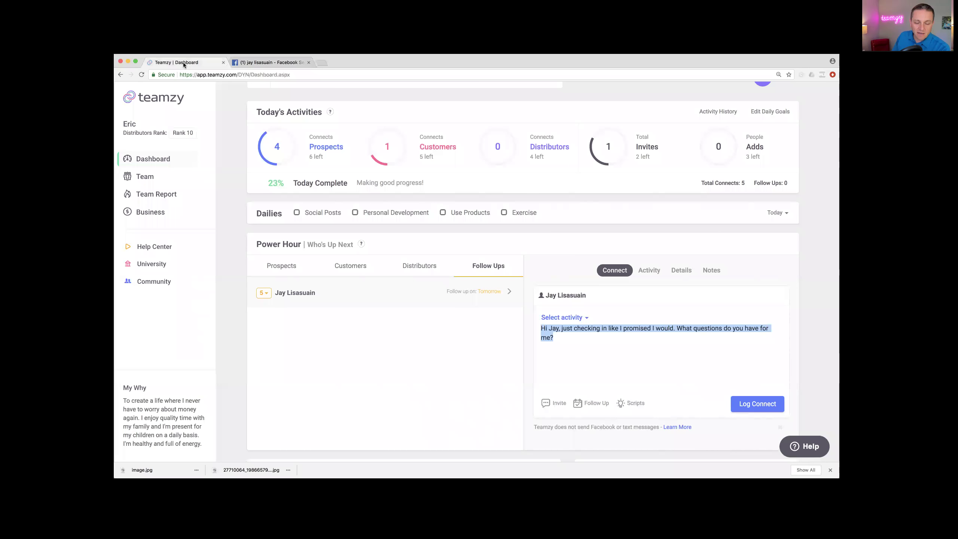
Log the connect with activity Facebook Message and the next follow-up set for Tomorrow
click(579, 317)
click(582, 341)
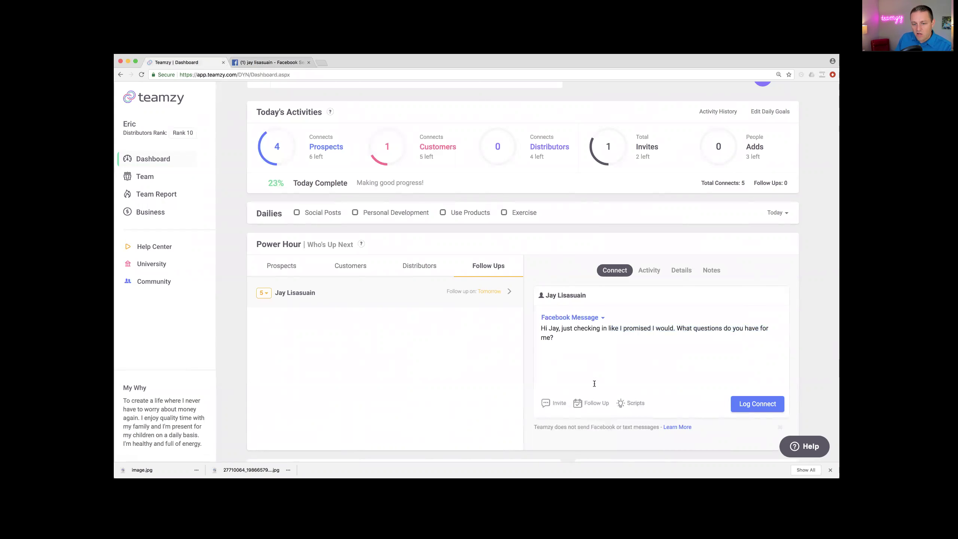
click(588, 407)
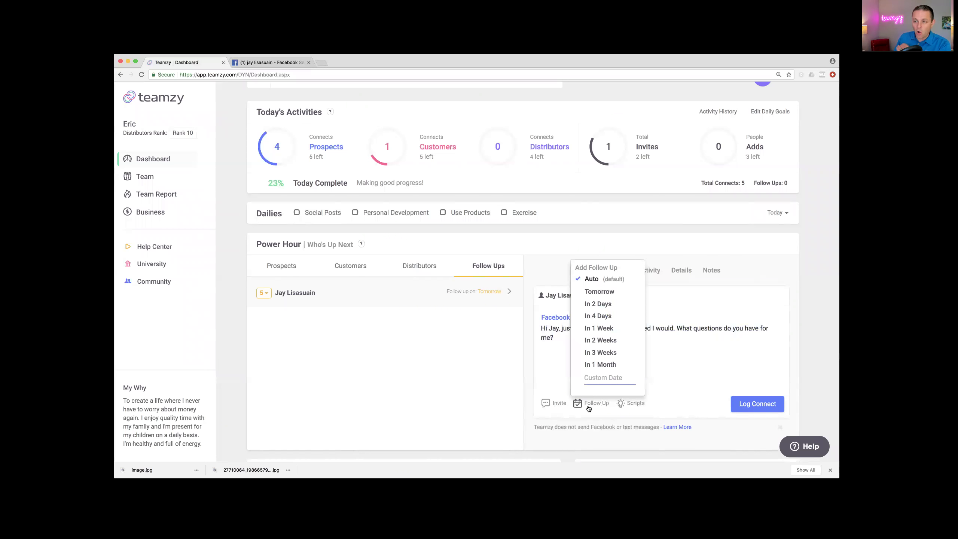
click(598, 291)
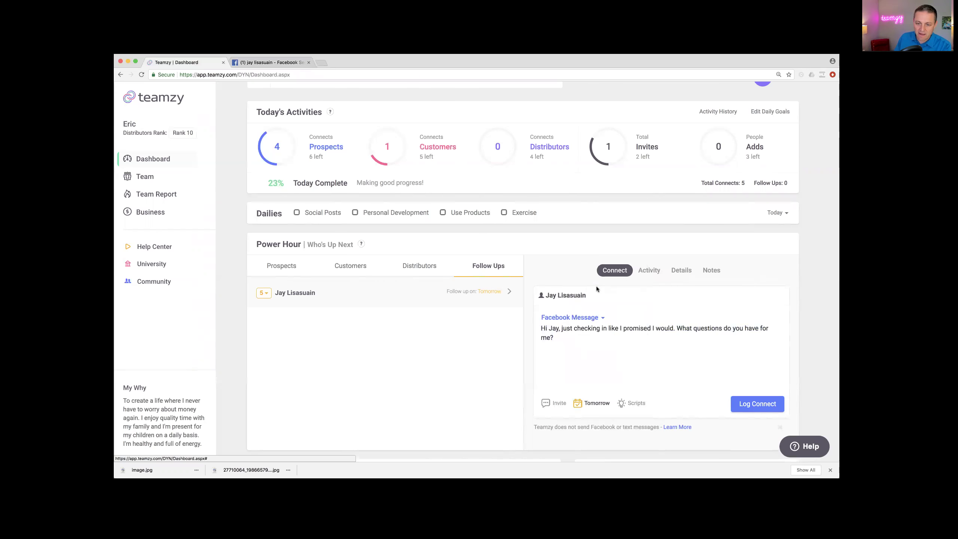
click(740, 401)
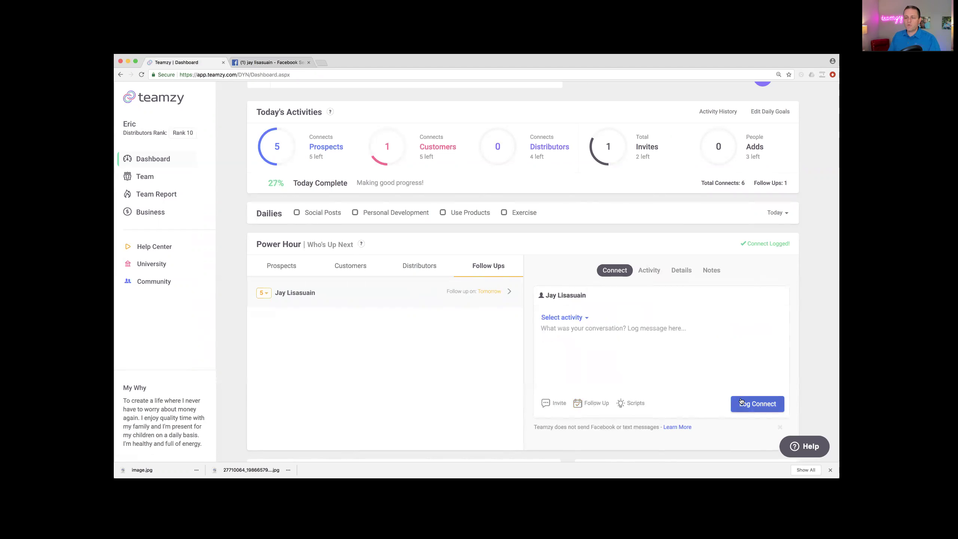
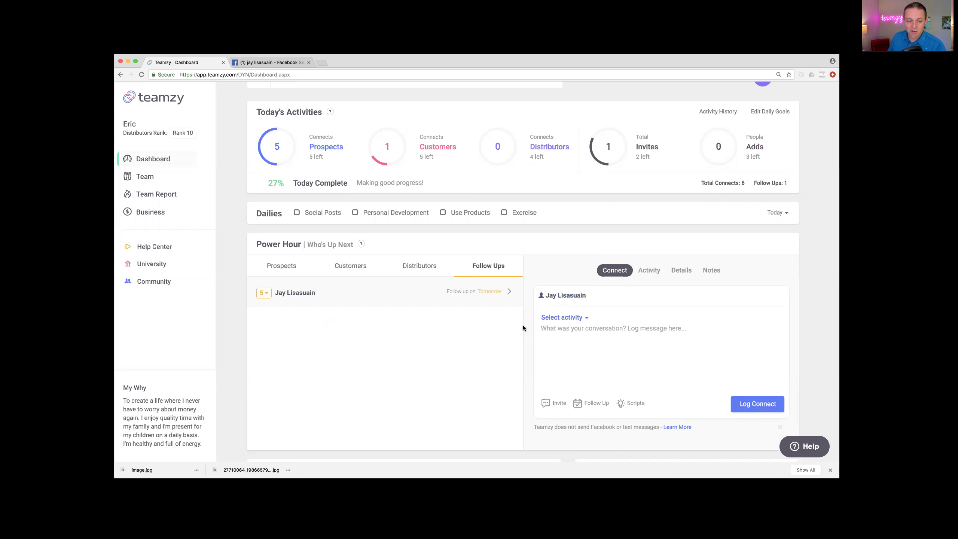
From the dashboard, search the contact by first name and open their record tagged lash boost and tower garden
click(173, 160)
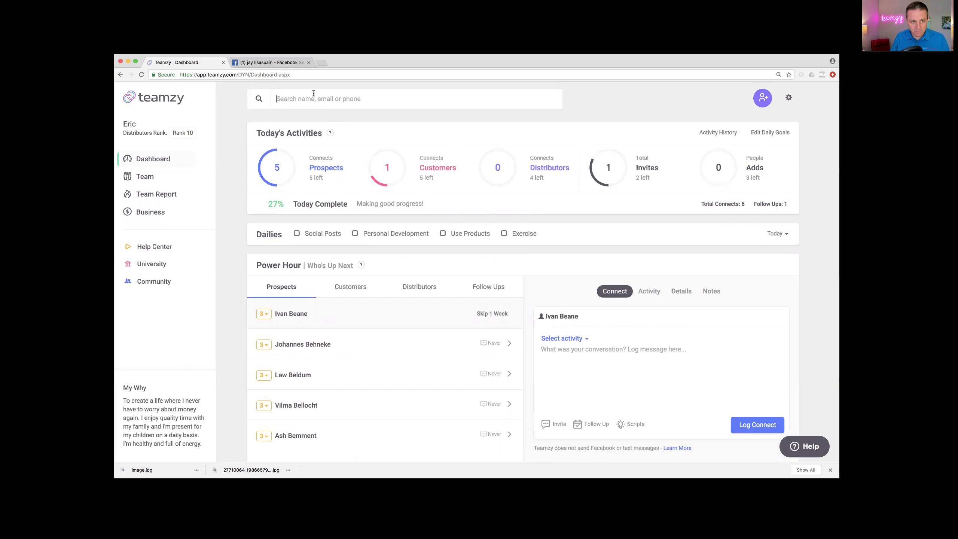
text(jay)
click(291, 118)
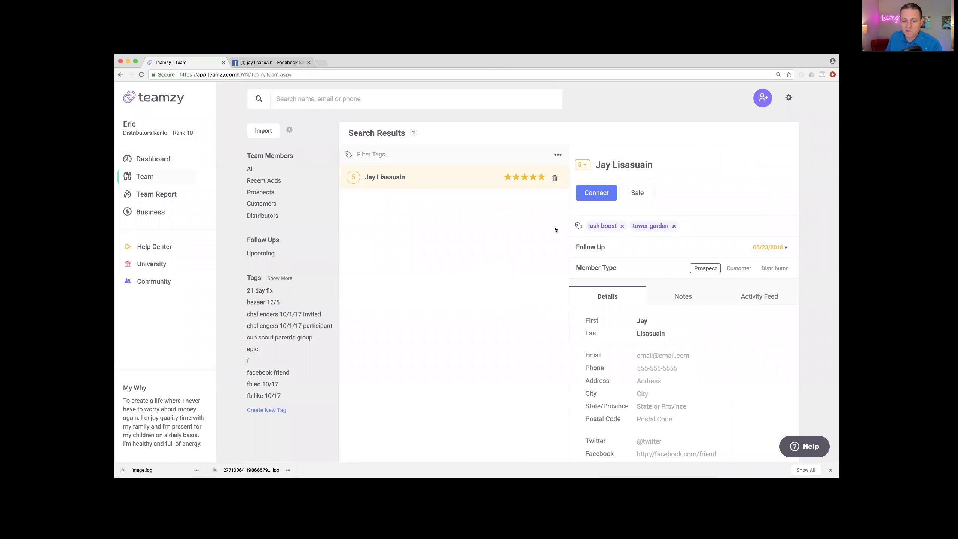
Record and save a Distributor Kit sale for the contact
click(637, 192)
click(606, 234)
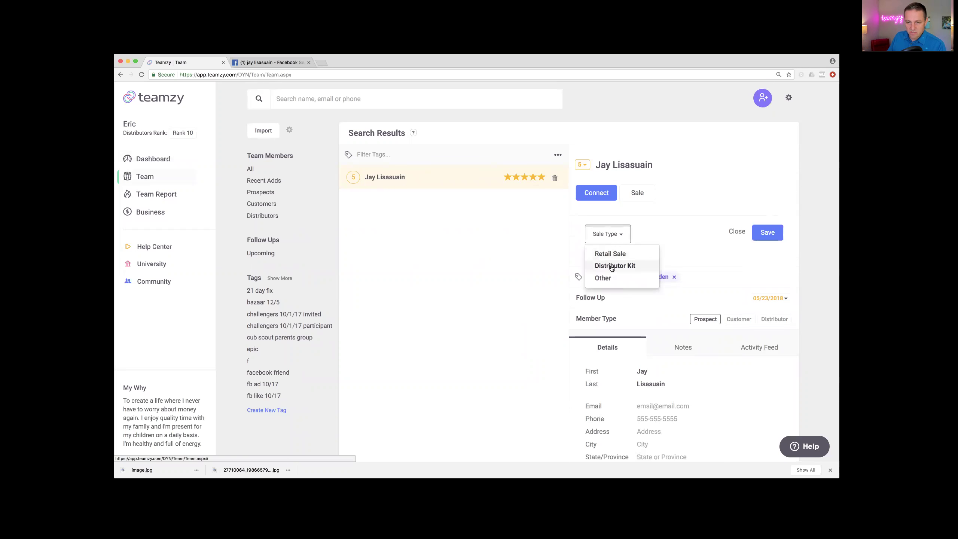
click(612, 267)
click(770, 234)
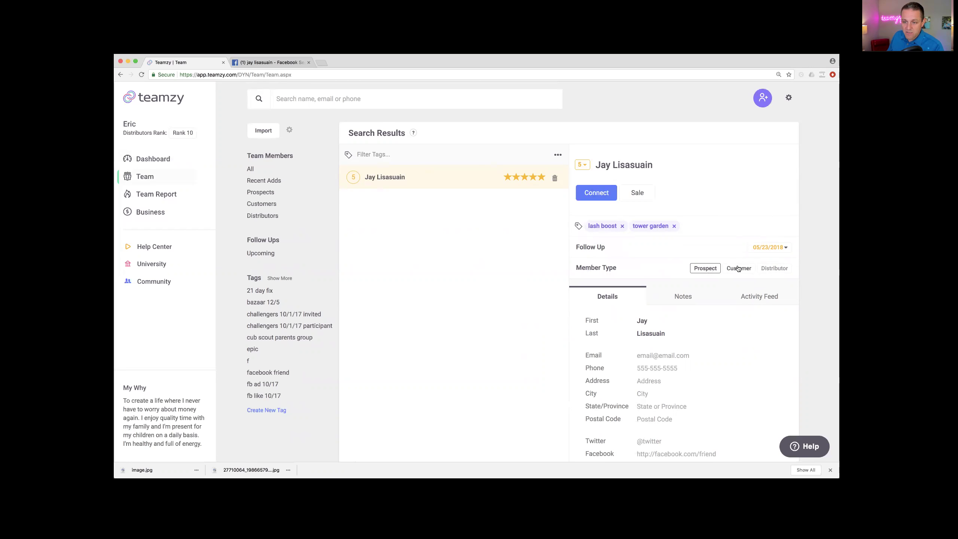
Set the contact as a Personally Sponsored distributor and return to the dashboard
click(774, 269)
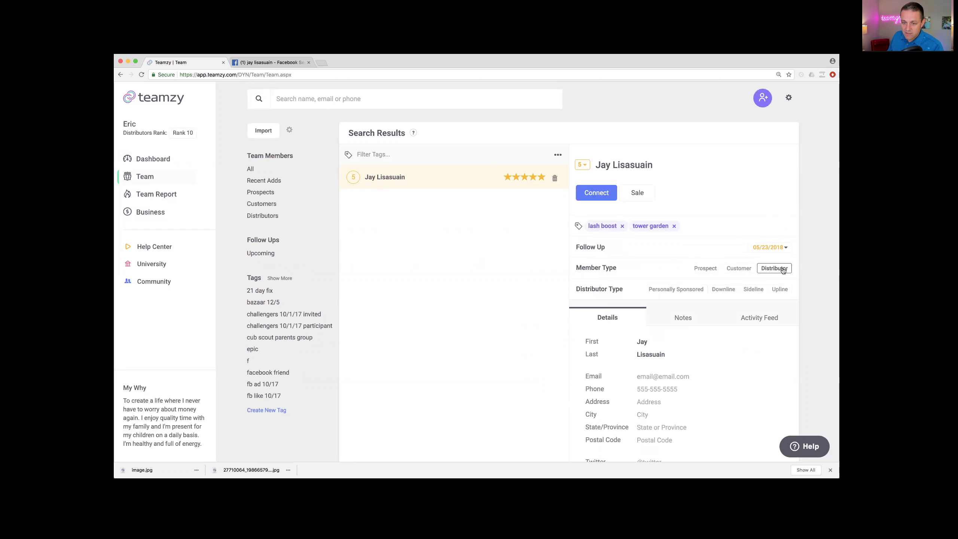
click(673, 295)
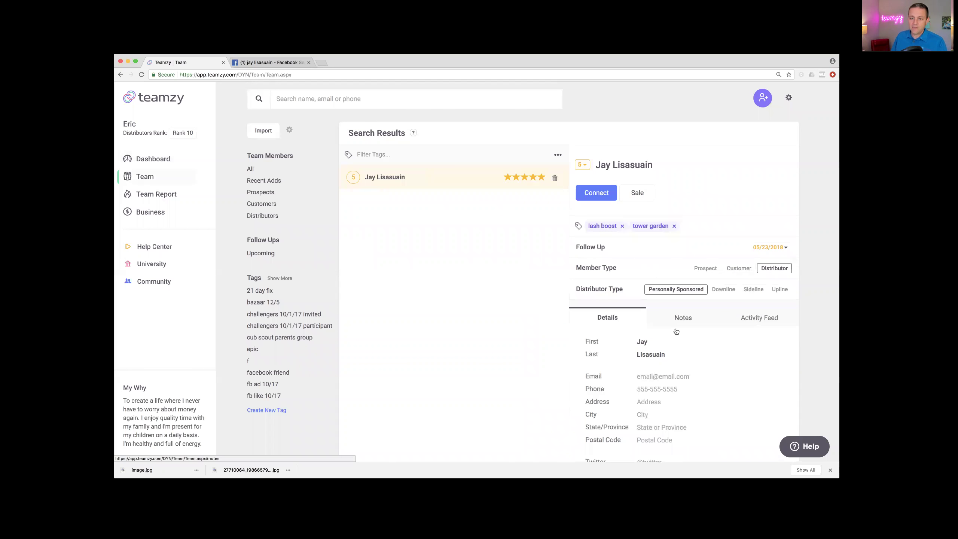
click(151, 157)
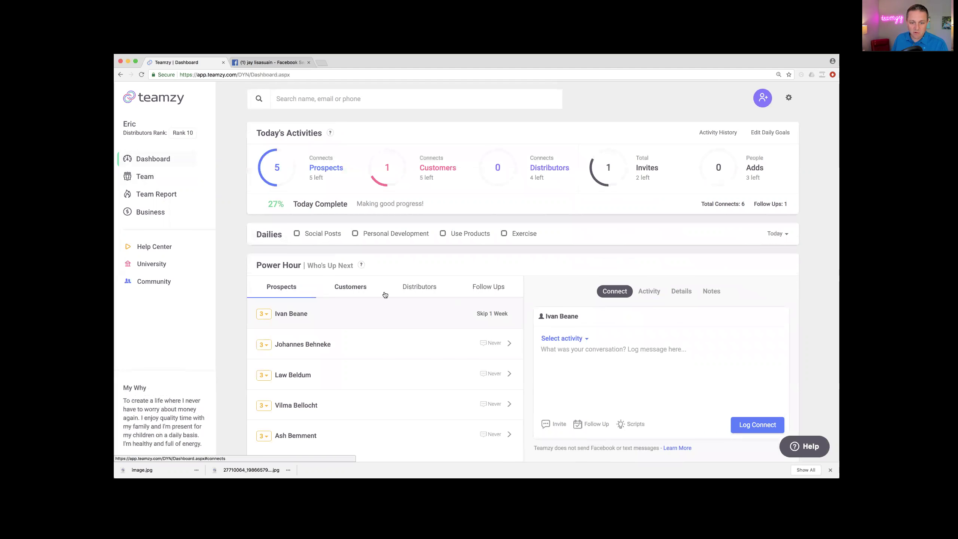
Show Distributors in the Power Hour list, then open the Help Center in a new tab
click(426, 289)
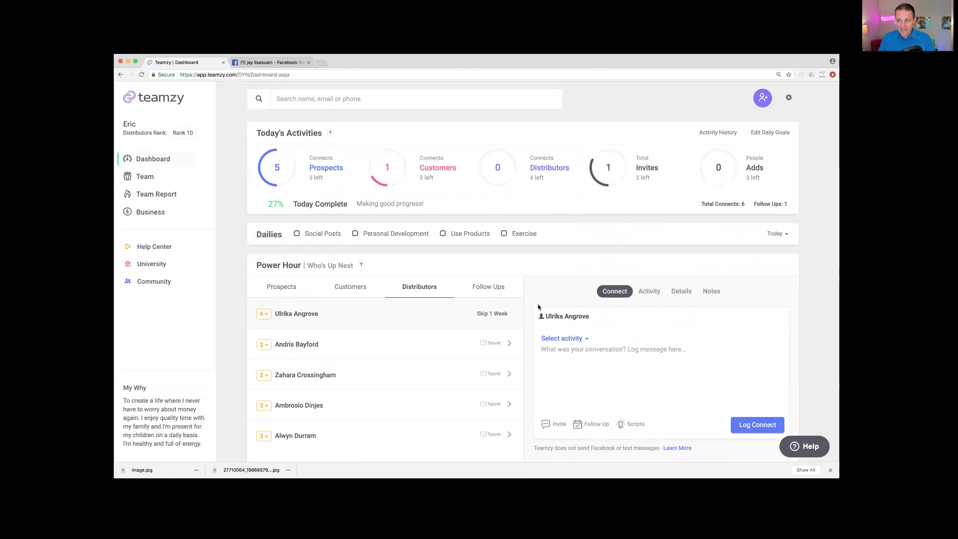
click(145, 247)
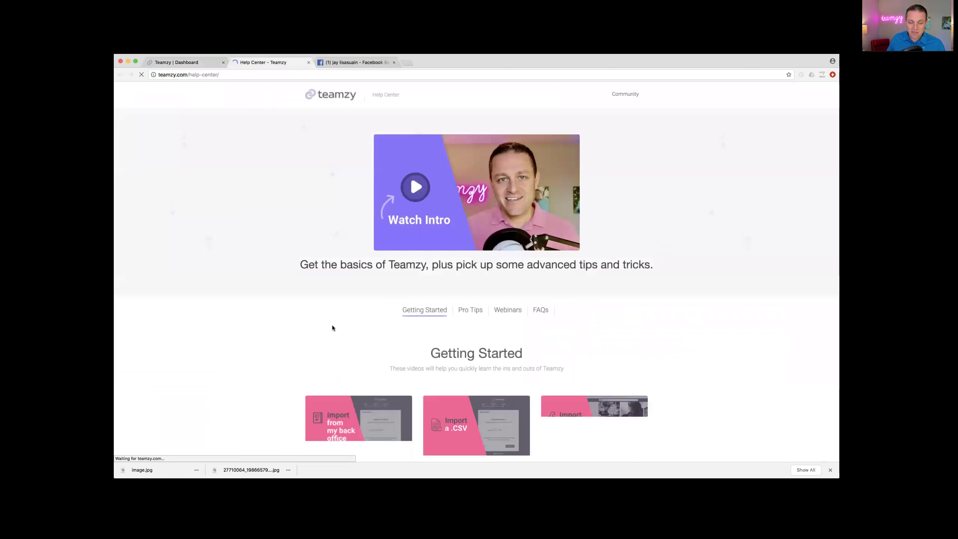
Browse the Help Center's Getting Started videos, then switch back to the Teamzy Dashboard tab
scroll(333, 326, down, 2)
scroll(332, 328, down, 15)
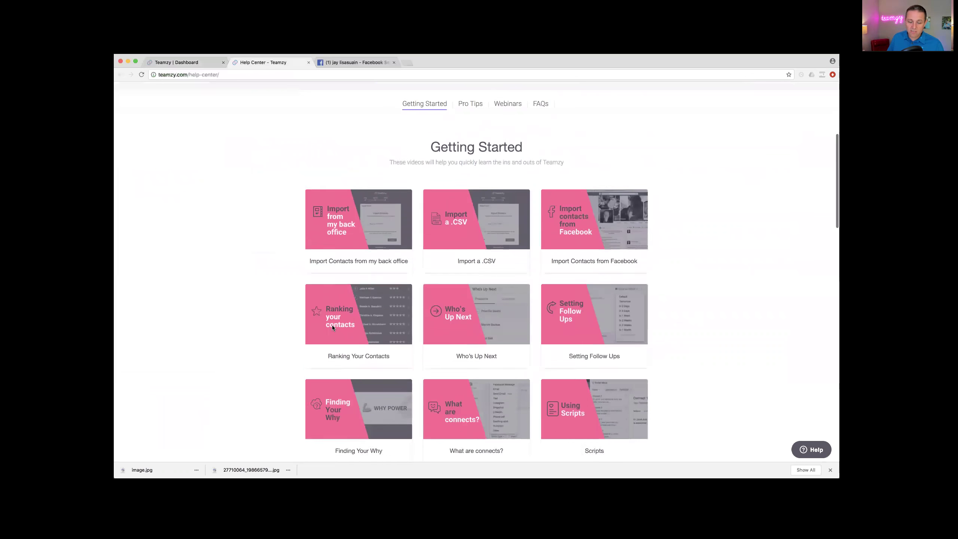
scroll(332, 326, down, 4)
scroll(333, 326, up, 2)
scroll(332, 326, up, 5)
scroll(332, 324, up, 10)
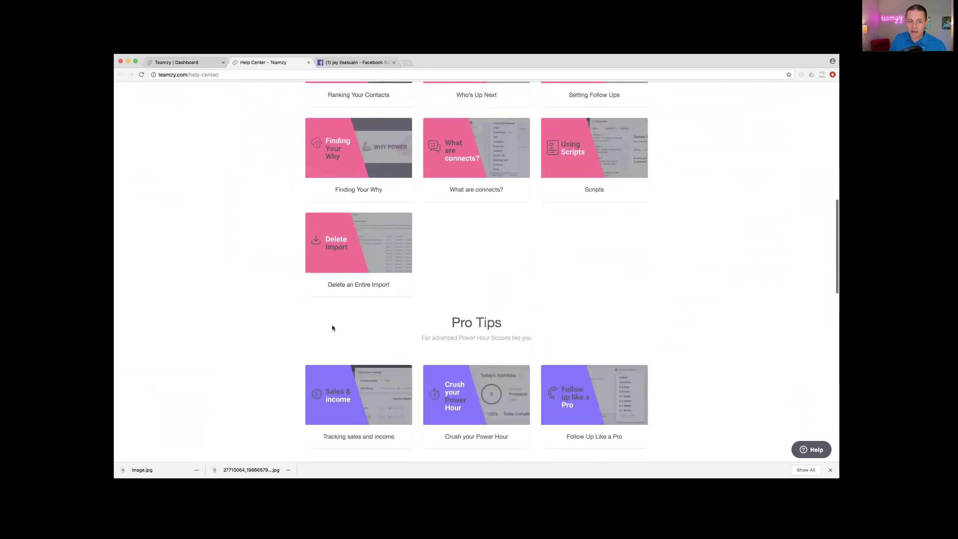
click(208, 64)
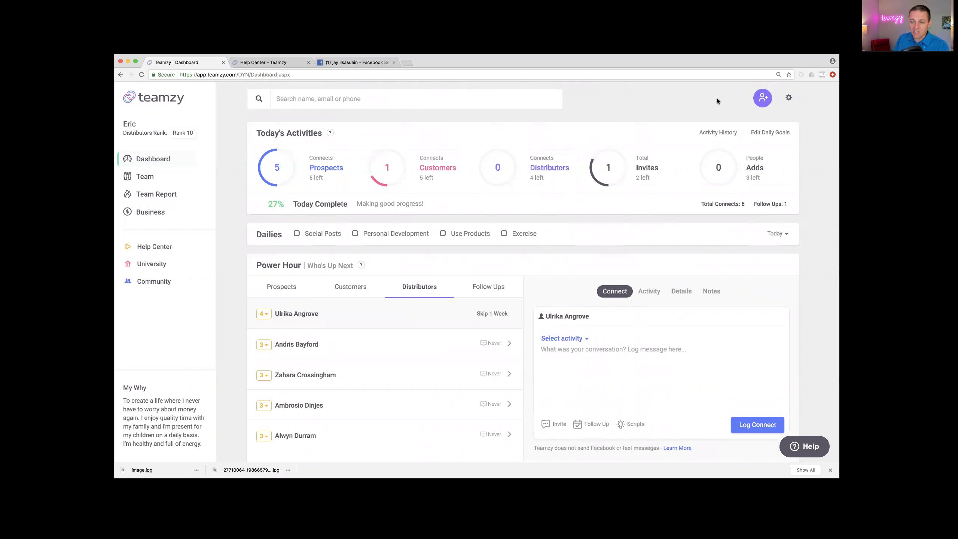
Create a new contact, entering the person's first and last name
click(770, 101)
click(439, 158)
key(Tab)
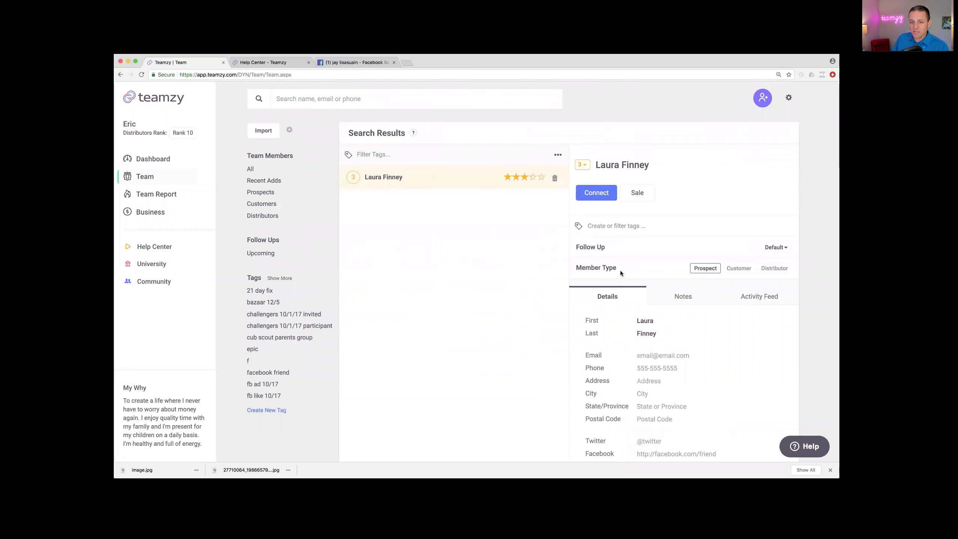
Tag the new contact with 'fac' and return to the dashboard
click(618, 227)
text(fac)
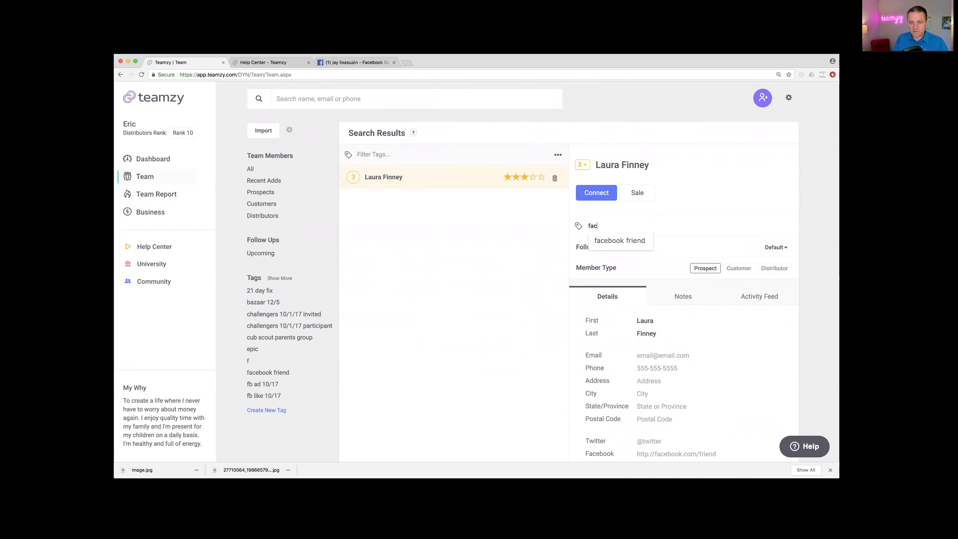
key(Return)
key(BackSpace)
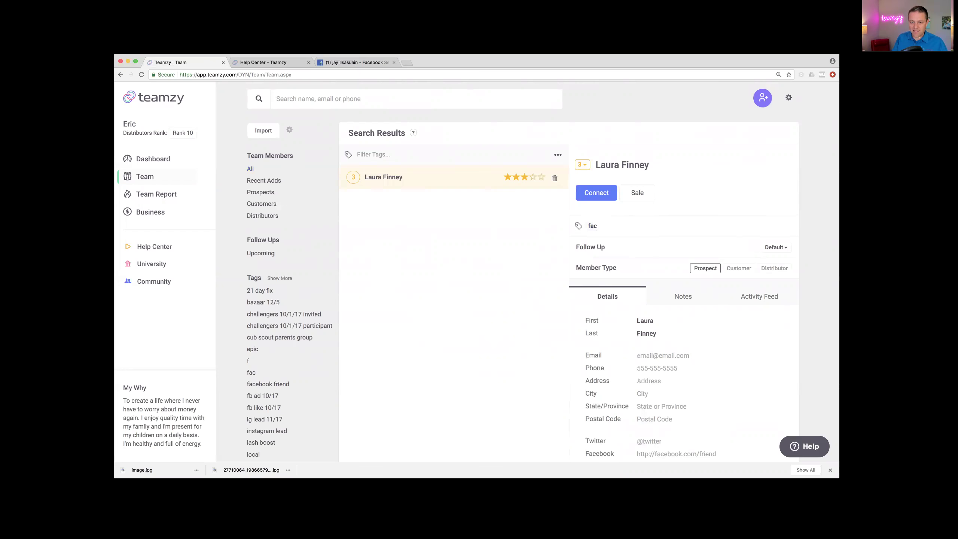
key(BackSpace)
text(ebo)
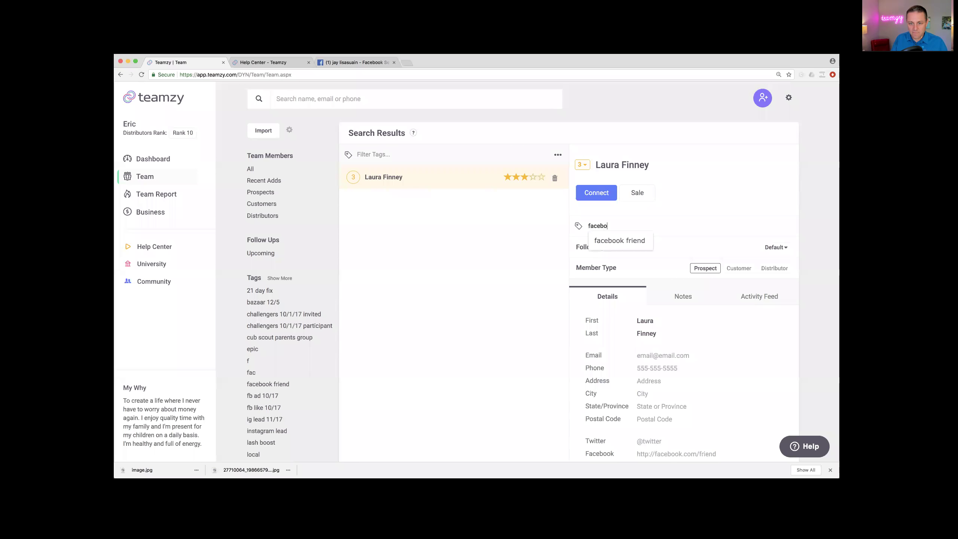
text(ok frien)
key(Escape)
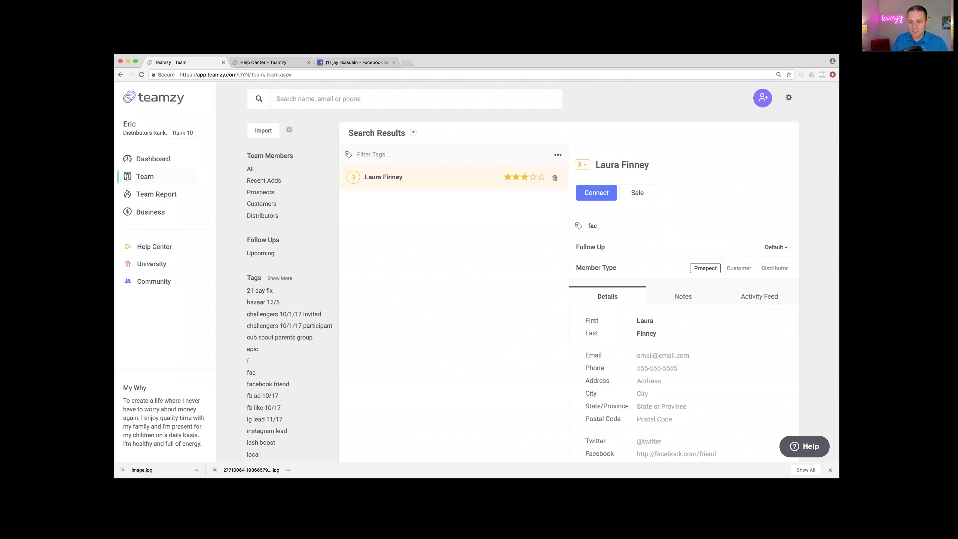
key(Return)
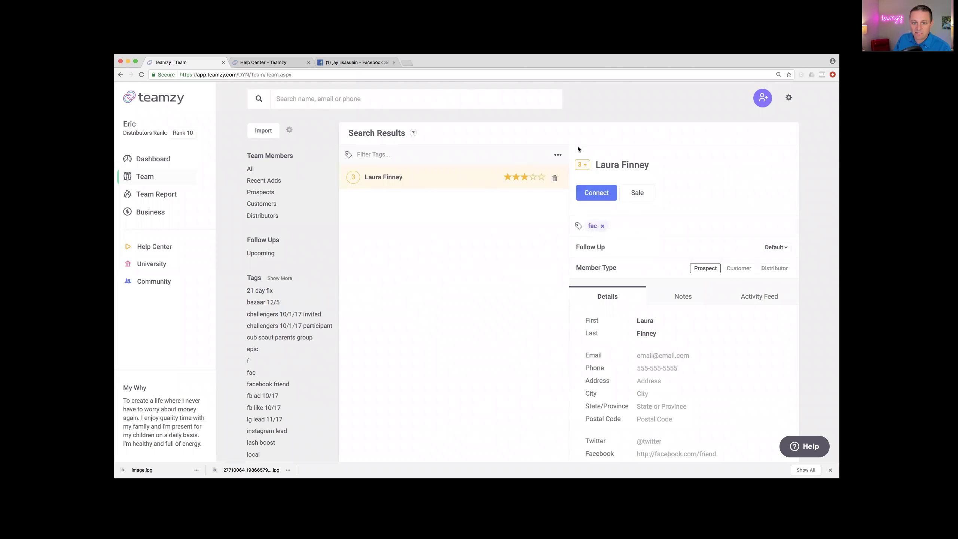
click(153, 159)
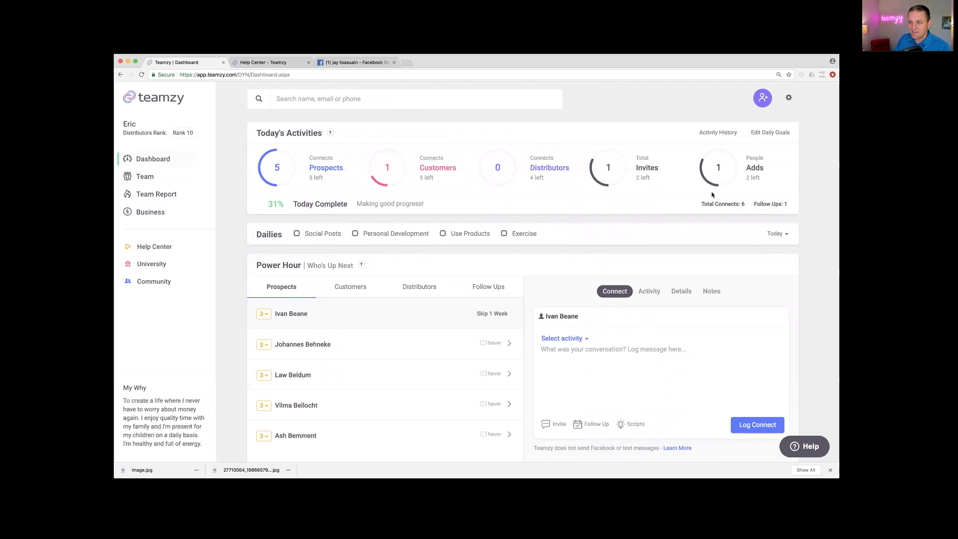
mouse_move(746, 159)
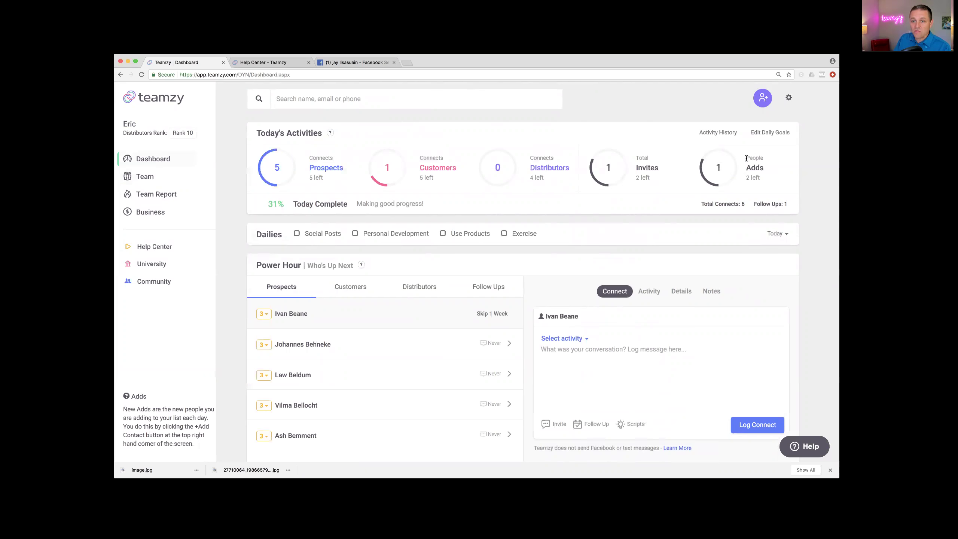